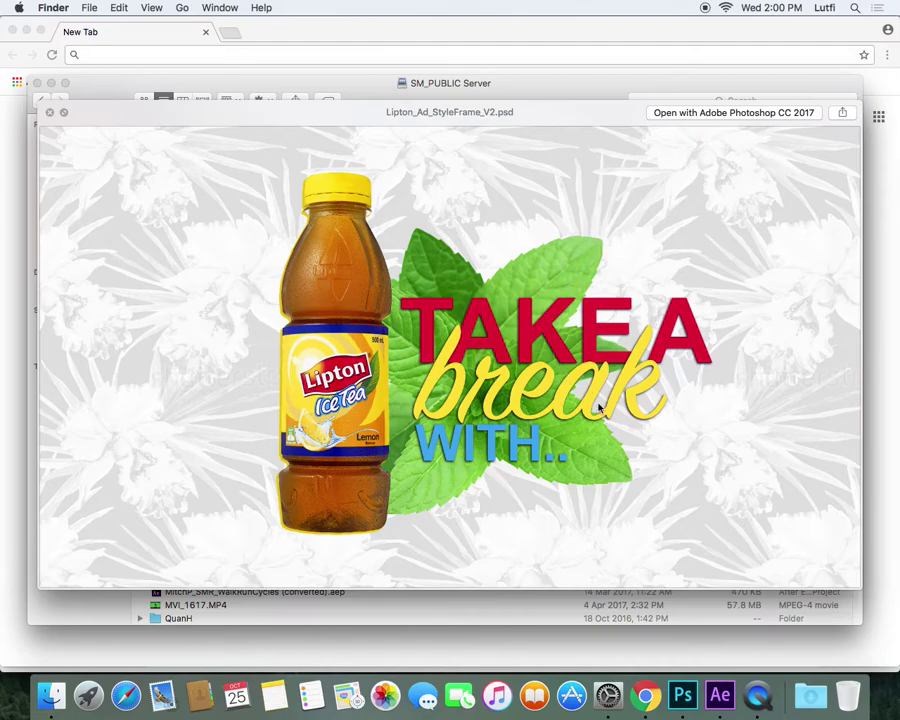
Step: Close the style frame preview and open the RED folder on the Desktop
key(space)
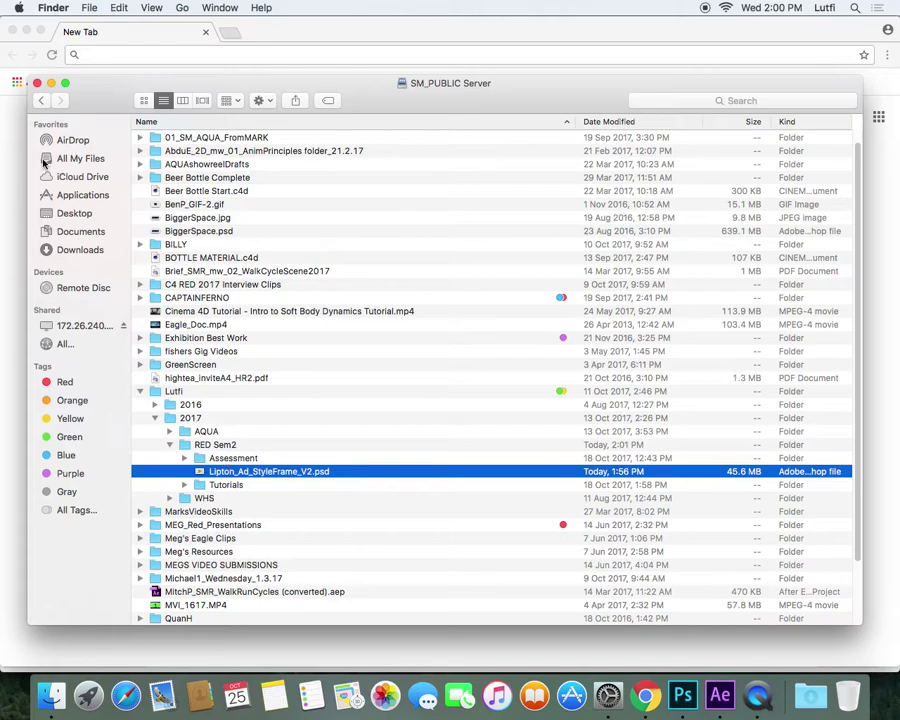
click(74, 213)
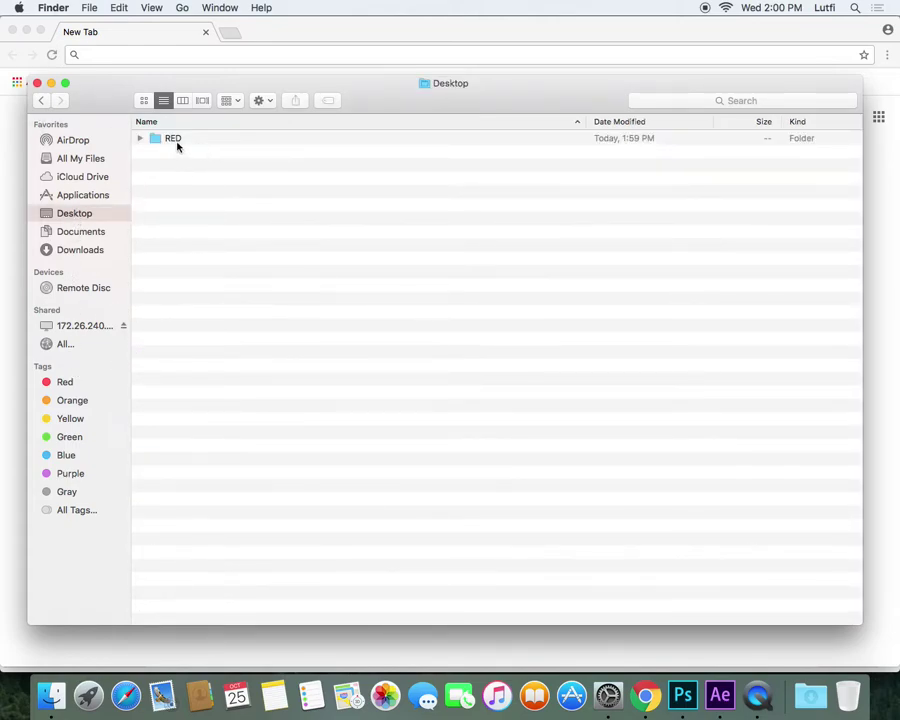
click(165, 145)
double_click(171, 140)
Step: Create a new folder named LeavesDemo inside the RED folder
right_click(185, 169)
click(178, 188)
right_click(205, 173)
click(213, 182)
right_click(240, 182)
click(250, 188)
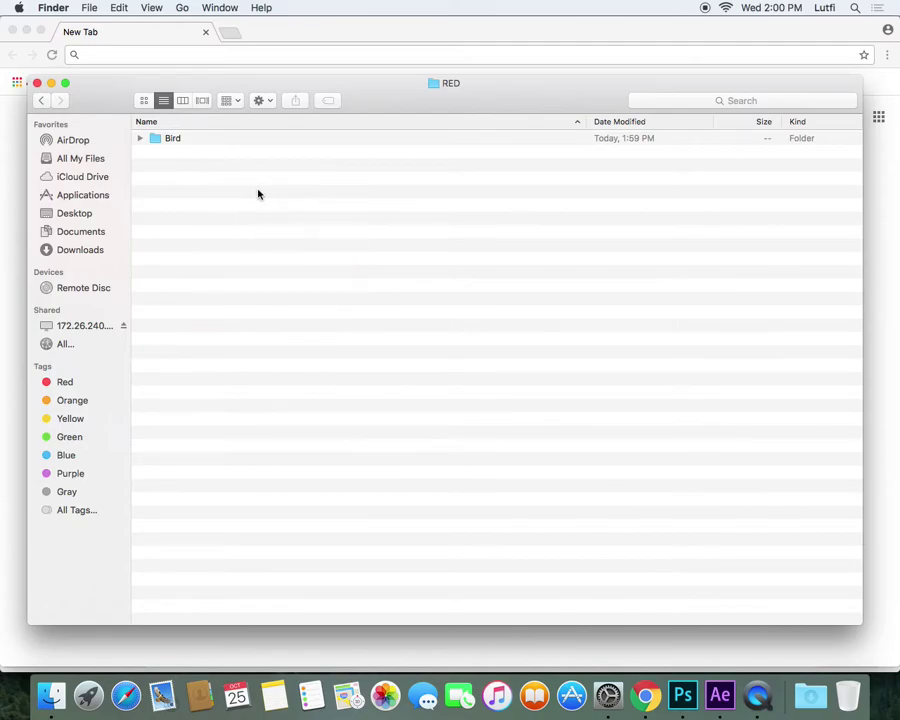
right_click(258, 194)
click(286, 197)
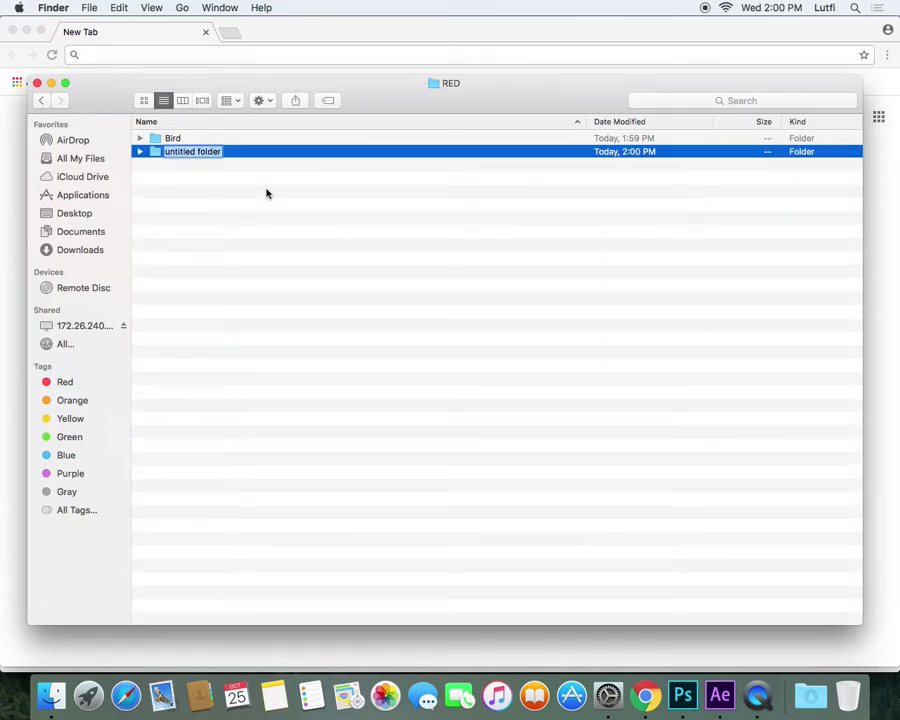
text(LeaveDem)
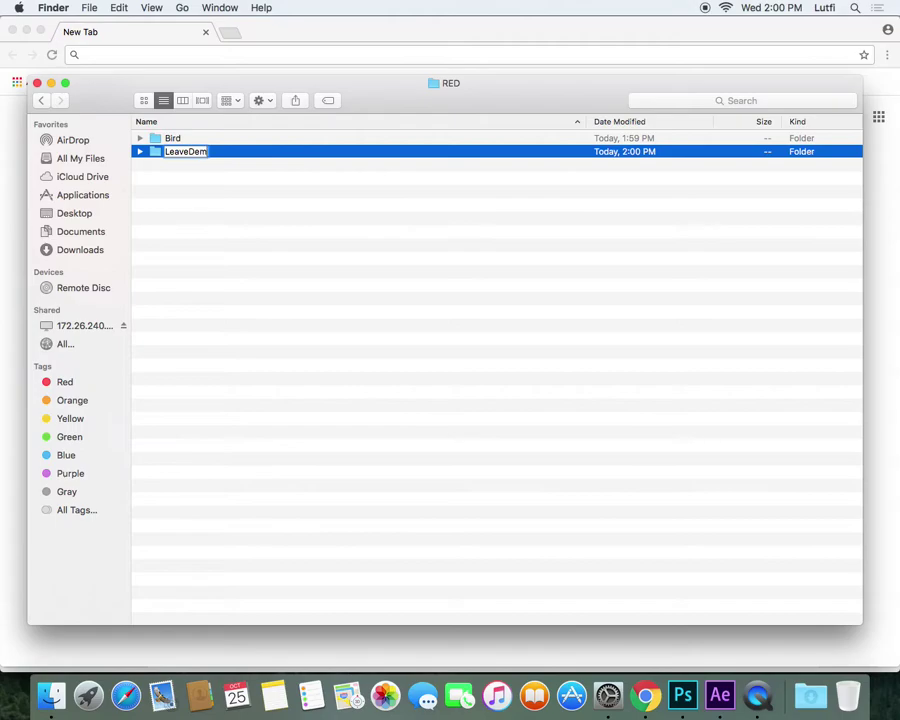
key(BackSpace)
key(BackSpace)
key(BackSpace)
text(o)
key(Return)
Step: Paste Lipton_Ad_StyleFrame_V2.psd into the LeavesDemo folder and import it into After Effects CC 2017 as Composition – Retain Layer Sizes
key(super+Down)
key(super+v)
right_click(240, 138)
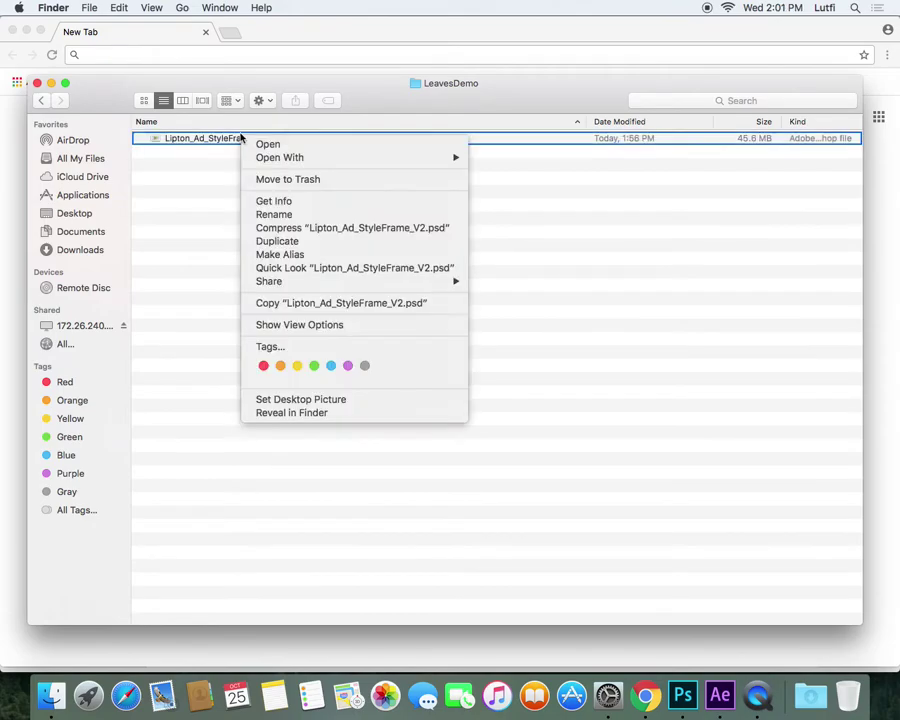
mouse_move(283, 158)
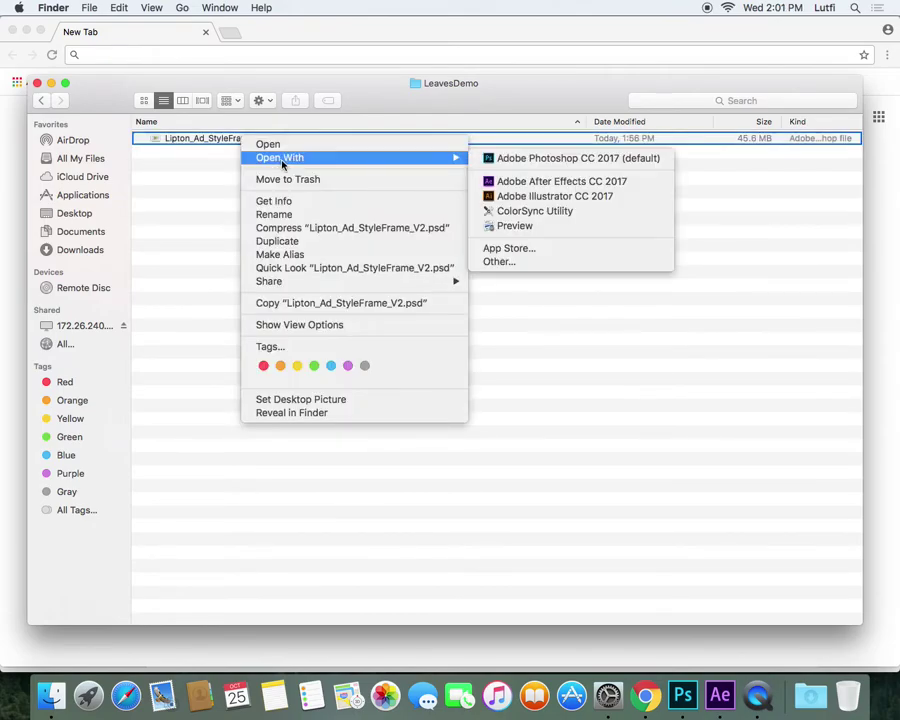
click(566, 184)
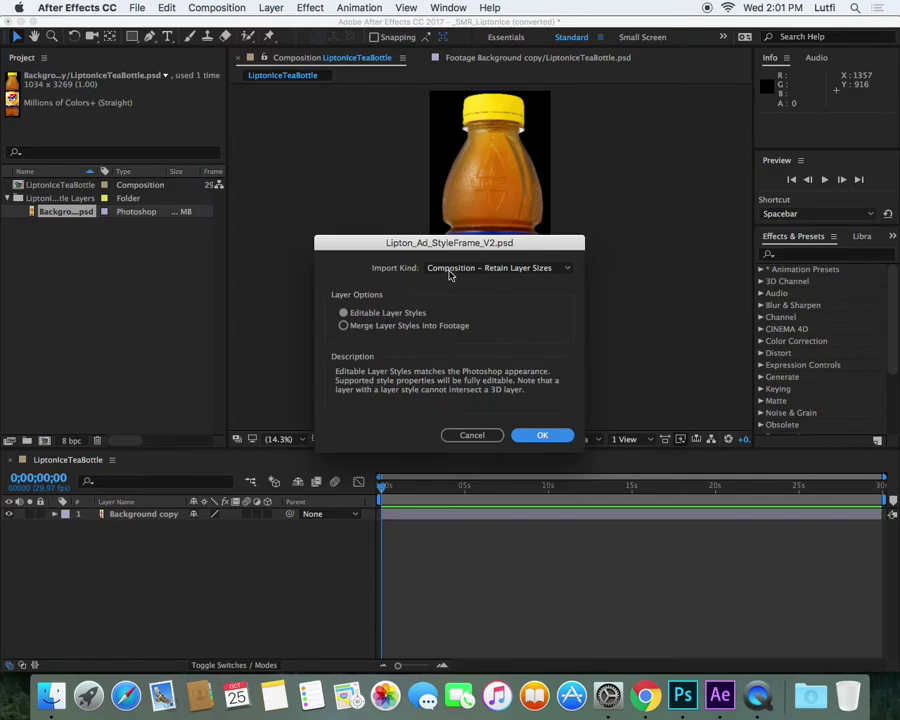
click(552, 440)
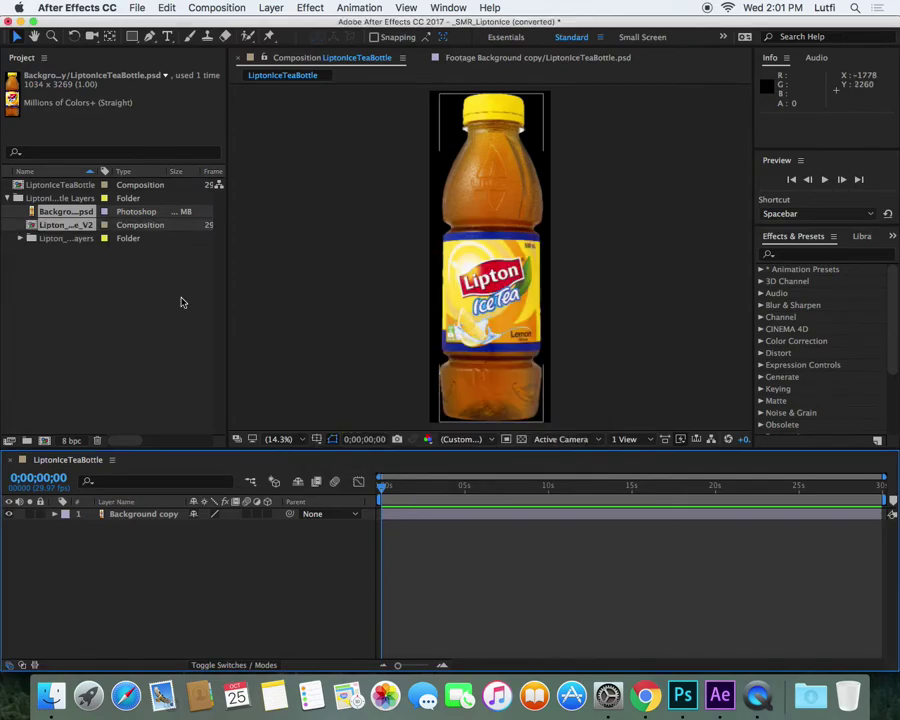
Step: Move the imported Lipton_Ad_StyleFrame_V2 composition out of the LiptonIceTeaBottle Layers folder and open it in the timeline
drag(31, 229, 40, 295)
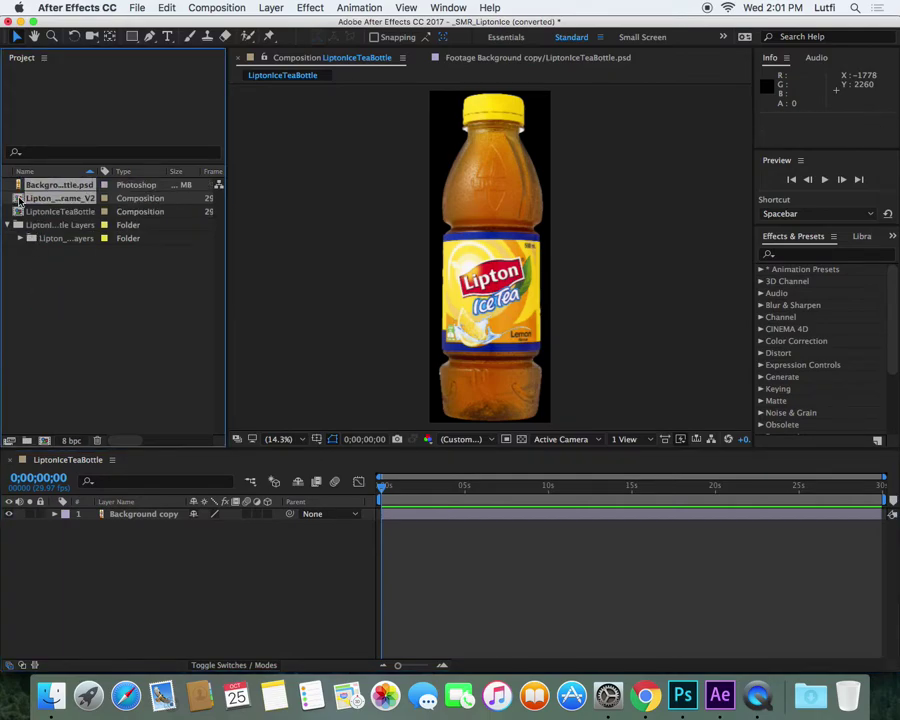
double_click(18, 200)
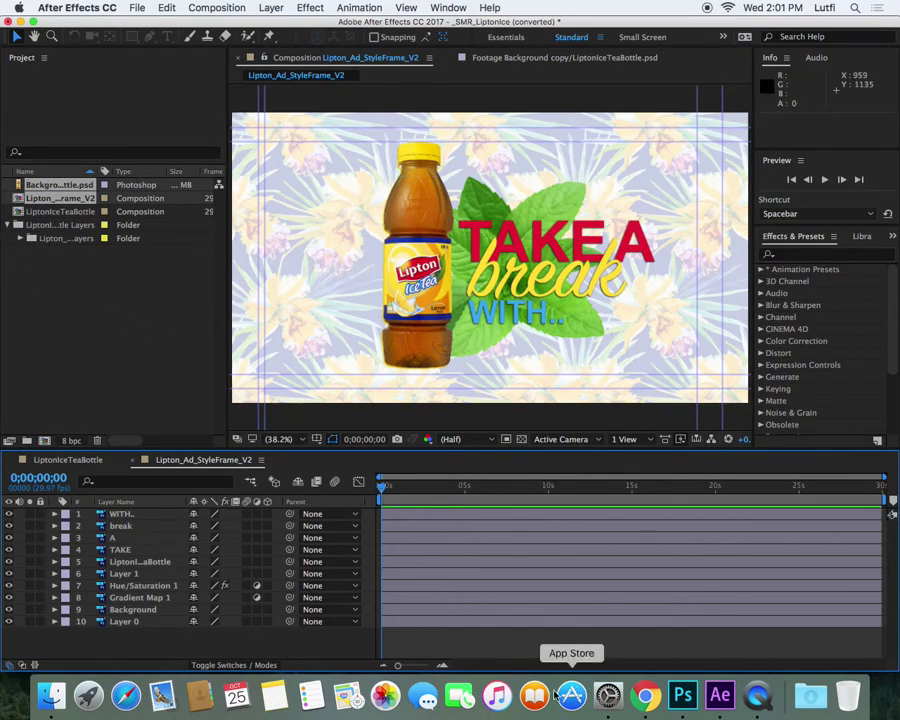
click(429, 489)
drag(429, 489, 493, 489)
Step: Examine what each layer contains by toggling the visibility of TAKE, Background, Gradient Map 1 and the Layer 1 leaves
click(148, 563)
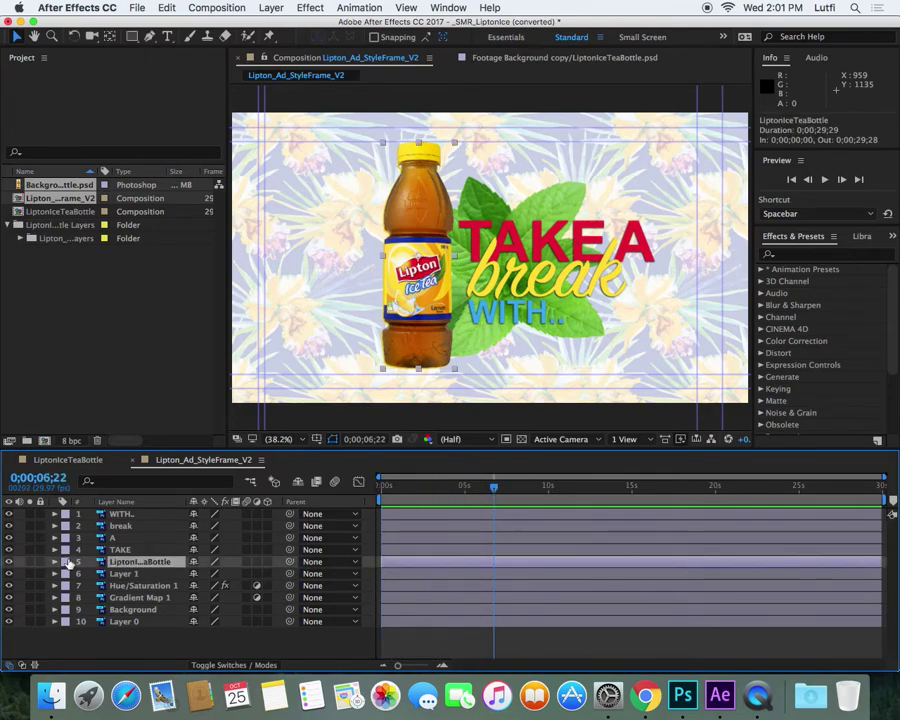
click(120, 574)
click(120, 563)
click(121, 551)
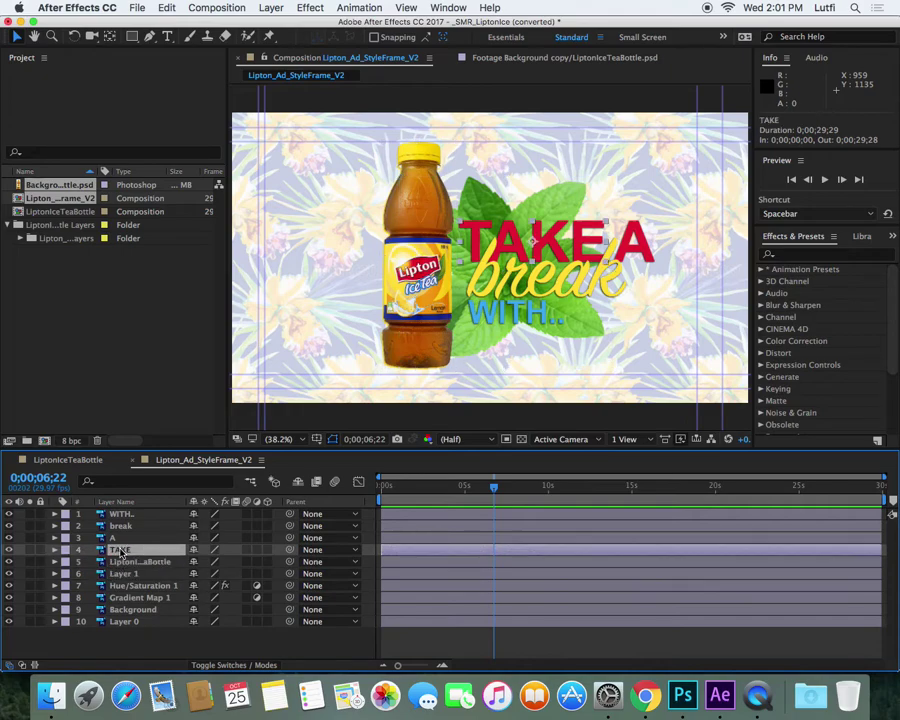
click(9, 550)
click(9, 550)
click(132, 610)
click(9, 610)
click(9, 610)
click(118, 598)
click(9, 598)
click(9, 598)
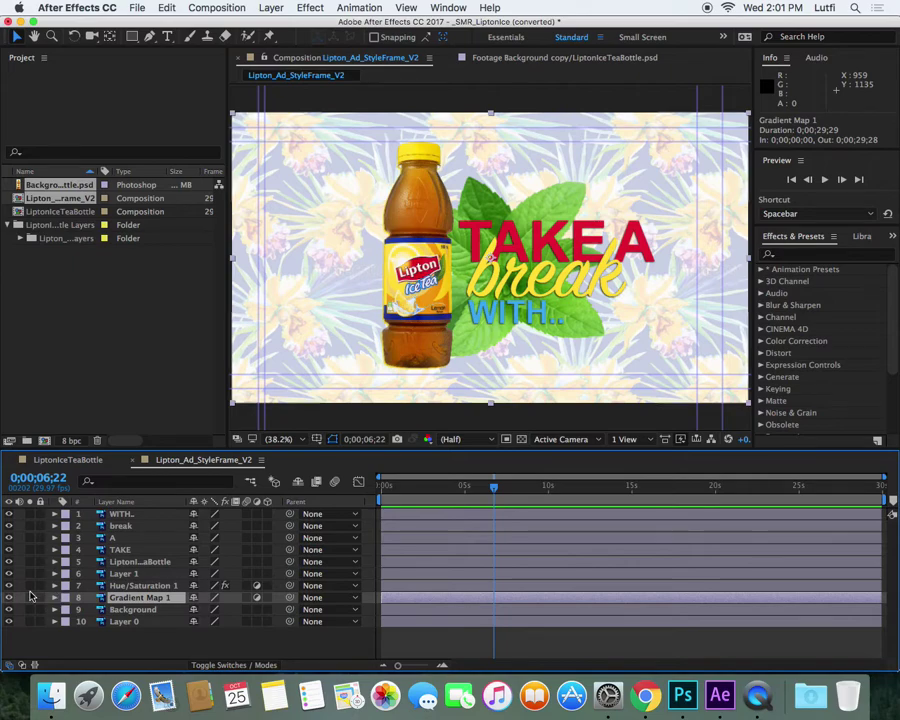
click(9, 574)
click(9, 574)
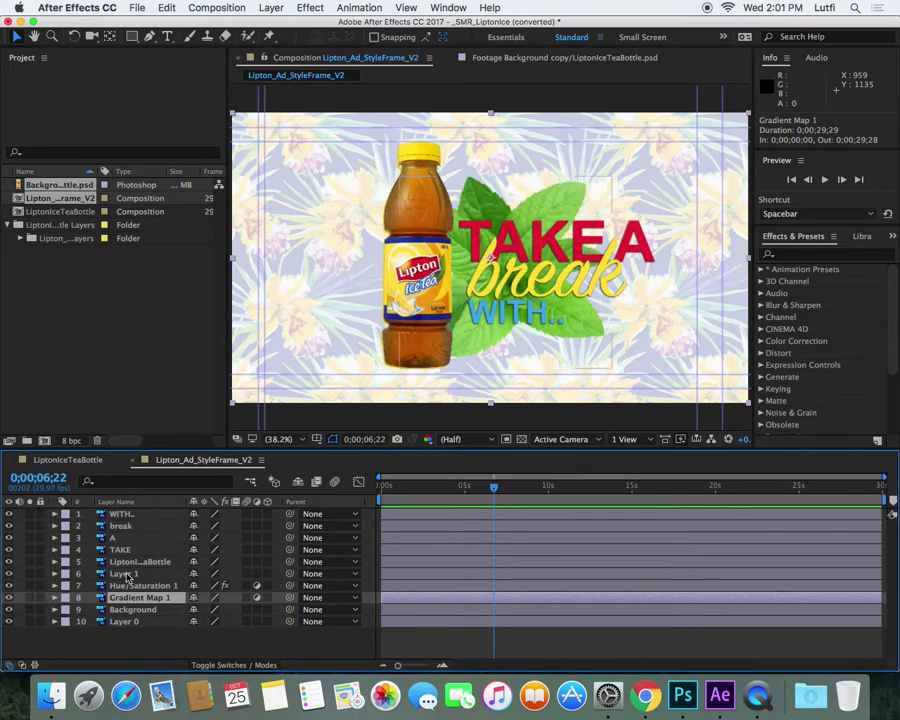
click(128, 576)
click(9, 575)
click(9, 574)
click(9, 574)
click(9, 574)
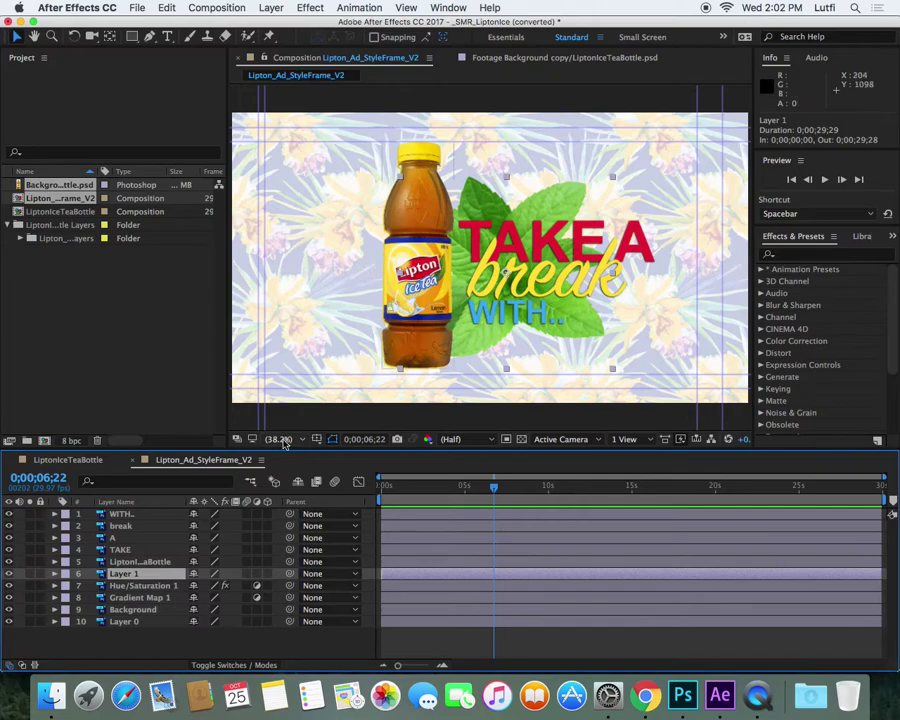
Step: Add Position keyframes to all ten layers at 0;00;01;00
click(491, 492)
drag(491, 496, 400, 496)
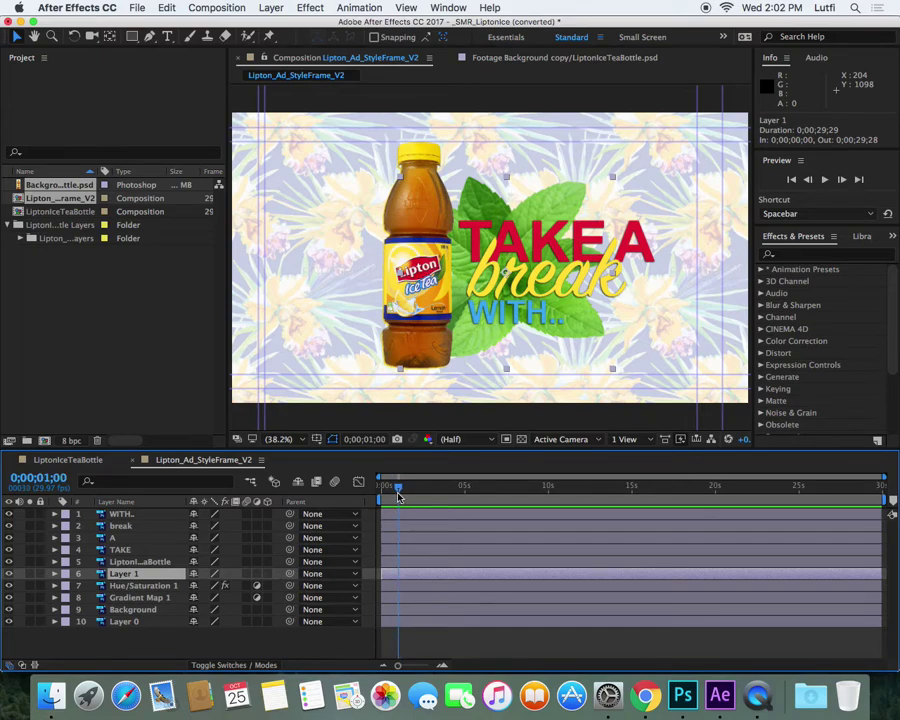
click(405, 515)
shift+click(405, 622)
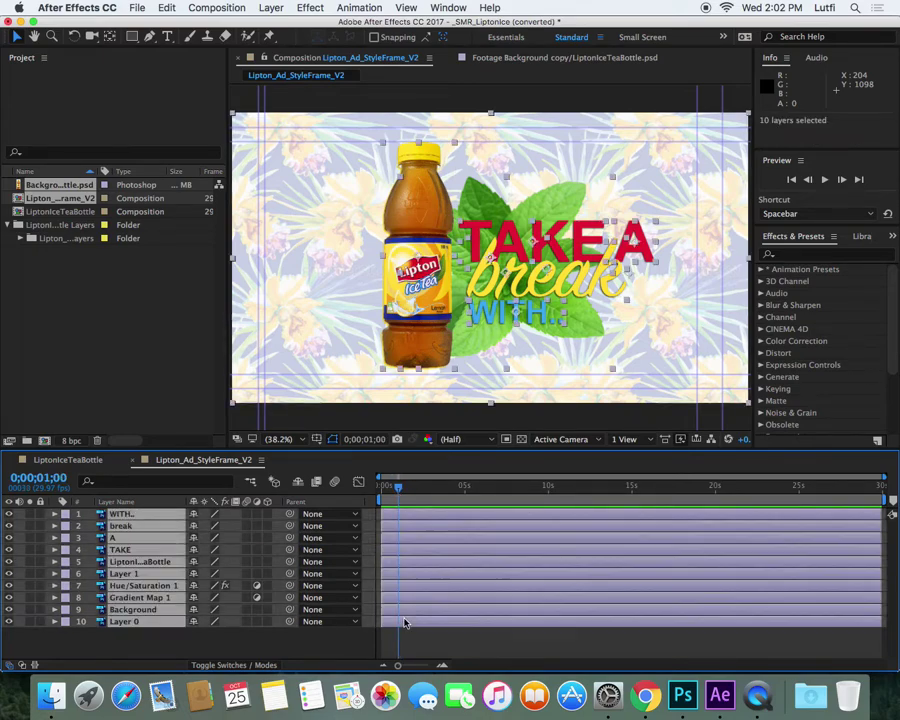
key(p)
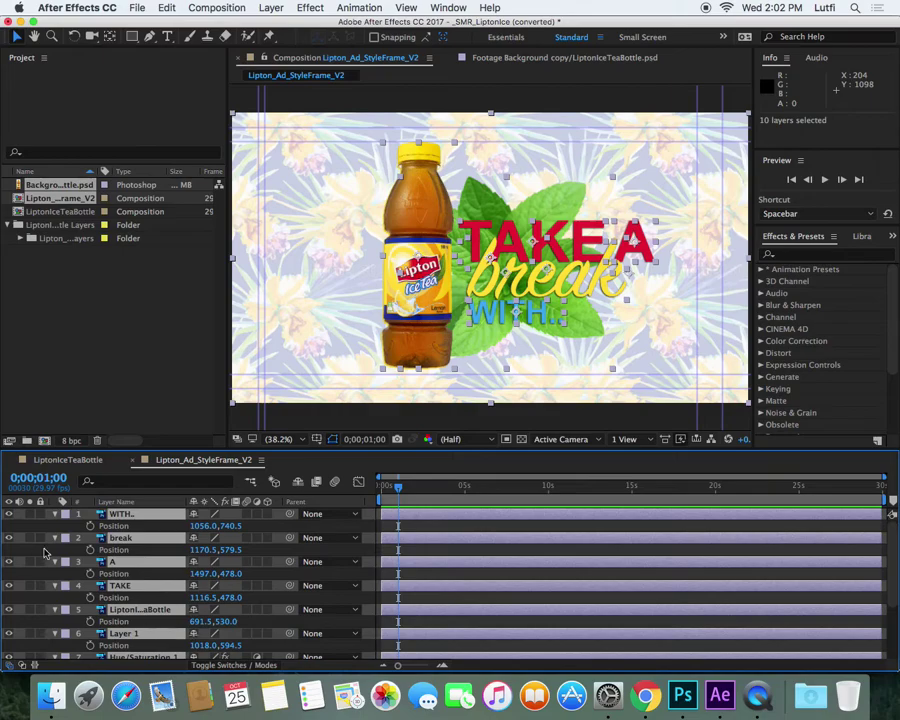
click(90, 525)
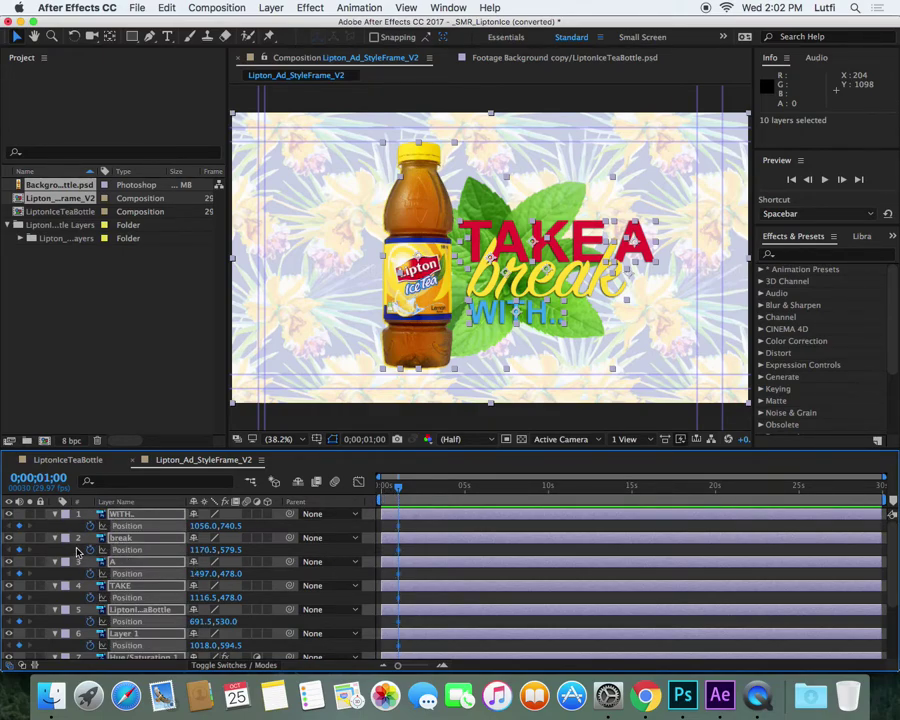
Step: At 0;00;00;00, move the bottle horizontally out of frame to about X -410 and the break text to about X 2361
drag(399, 491, 272, 510)
click(460, 525)
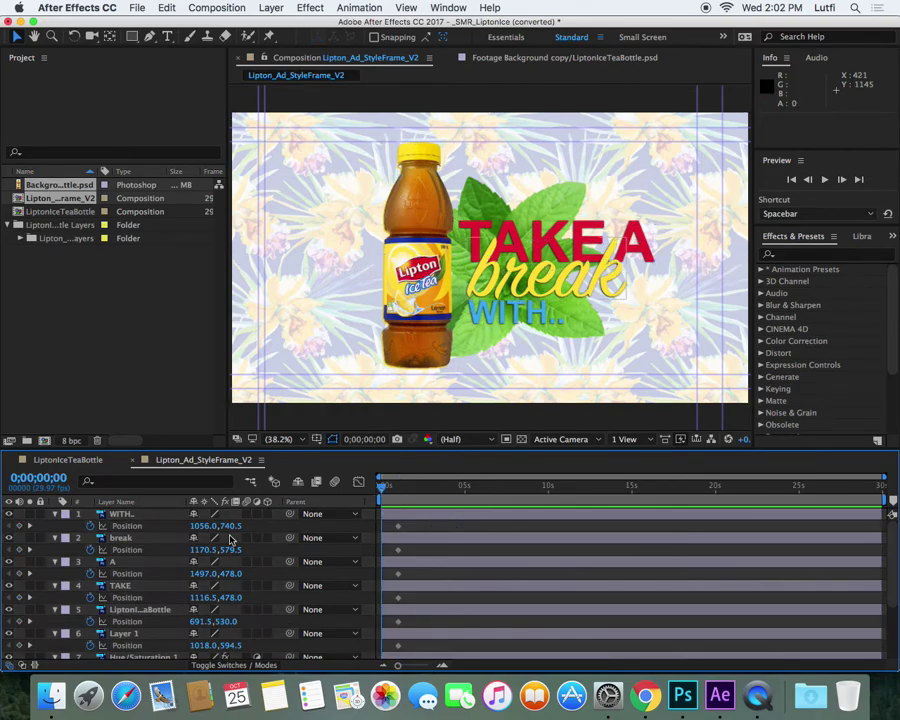
drag(395, 258, 70, 259)
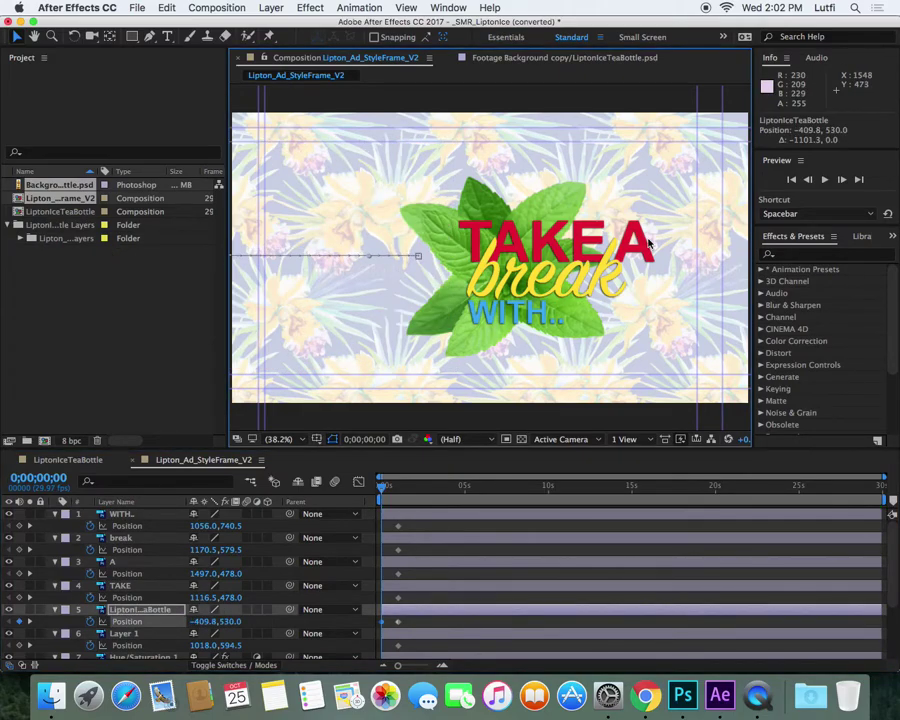
click(582, 244)
drag(568, 285, 888, 285)
Step: Move TAKE and A above the frame to about Y -113 and -124, and WITH.. below it to about Y 1332
click(531, 244)
drag(531, 244, 530, 84)
drag(645, 245, 636, 92)
drag(530, 314, 533, 406)
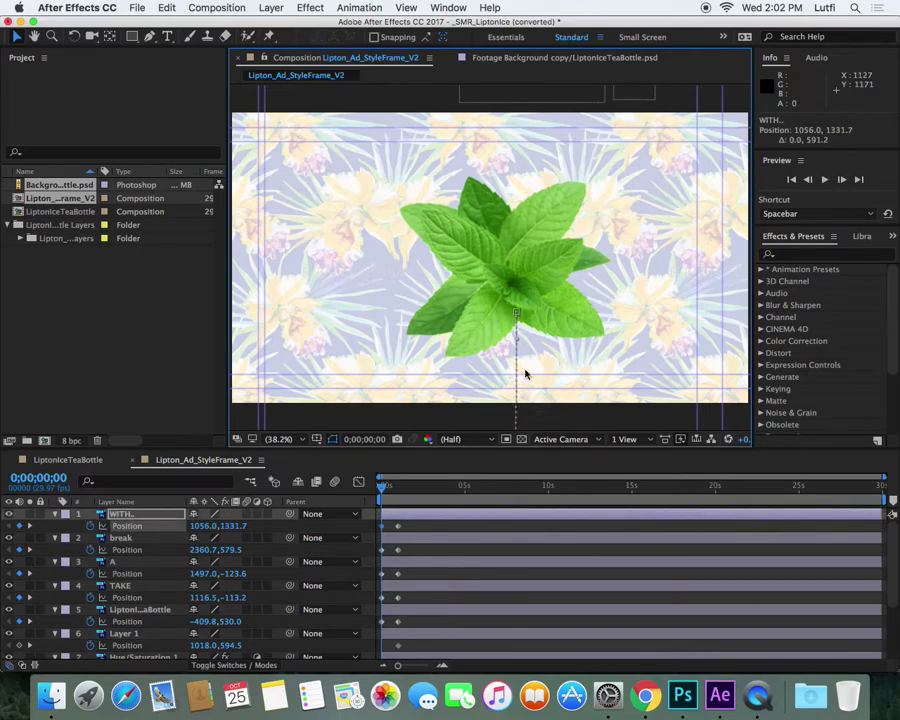
Step: Play a preview of the bottle and text sliding into the frame
click(506, 275)
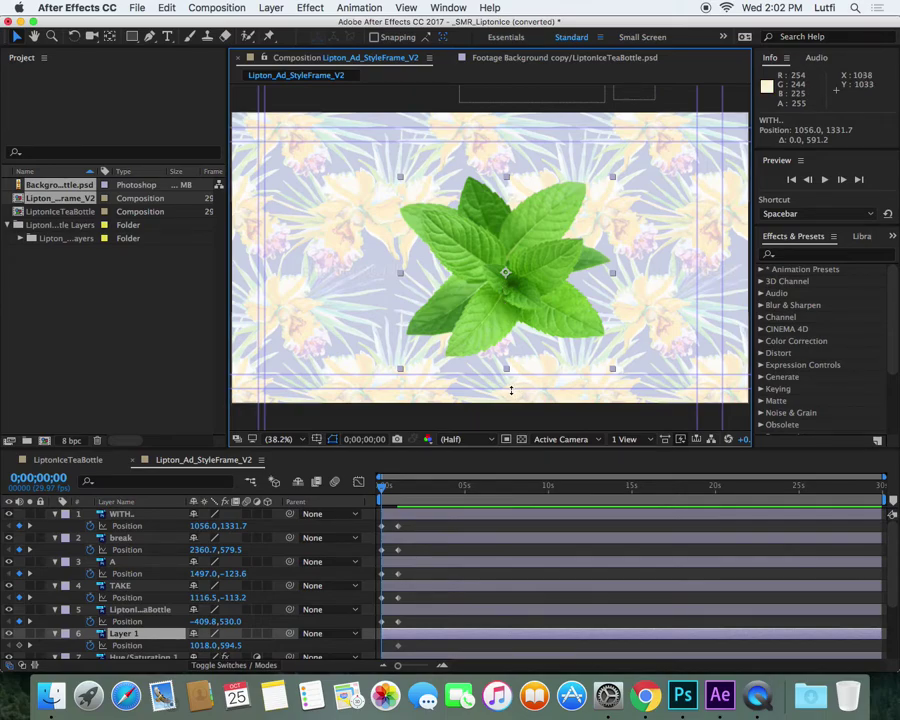
key(space)
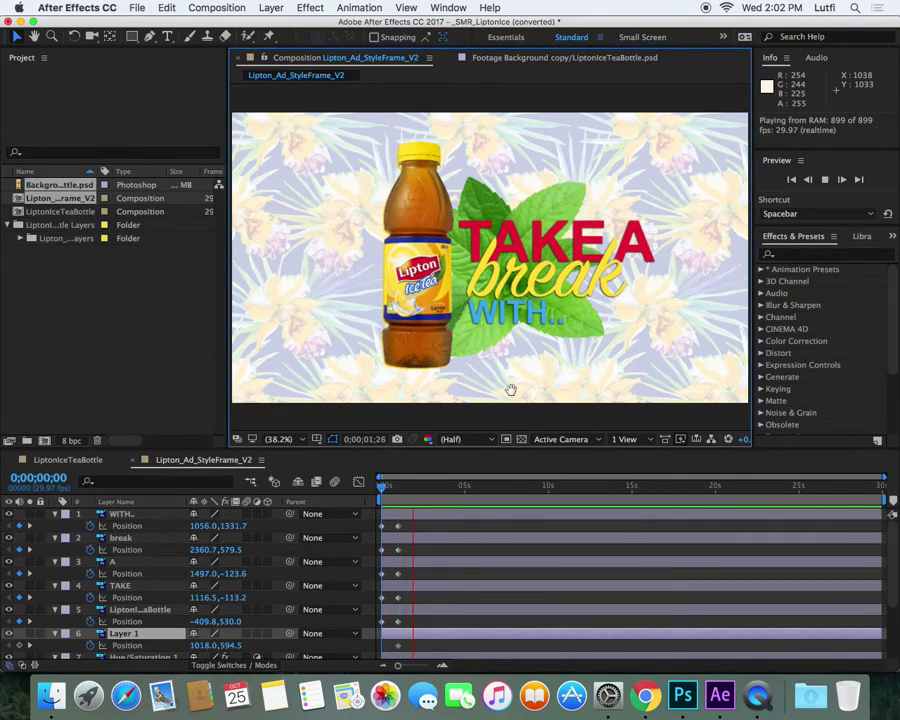
key(space)
Step: Apply Easy Ease to the Position keyframes of all layers at 0;00;01;00
key(super+a)
scroll(410, 590, down, 5)
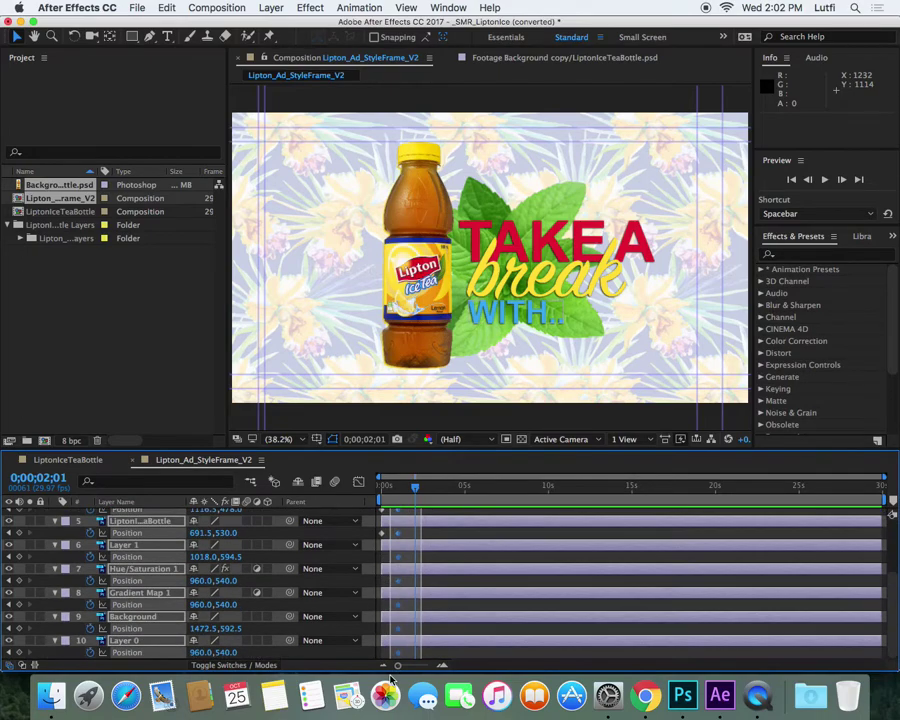
right_click(397, 553)
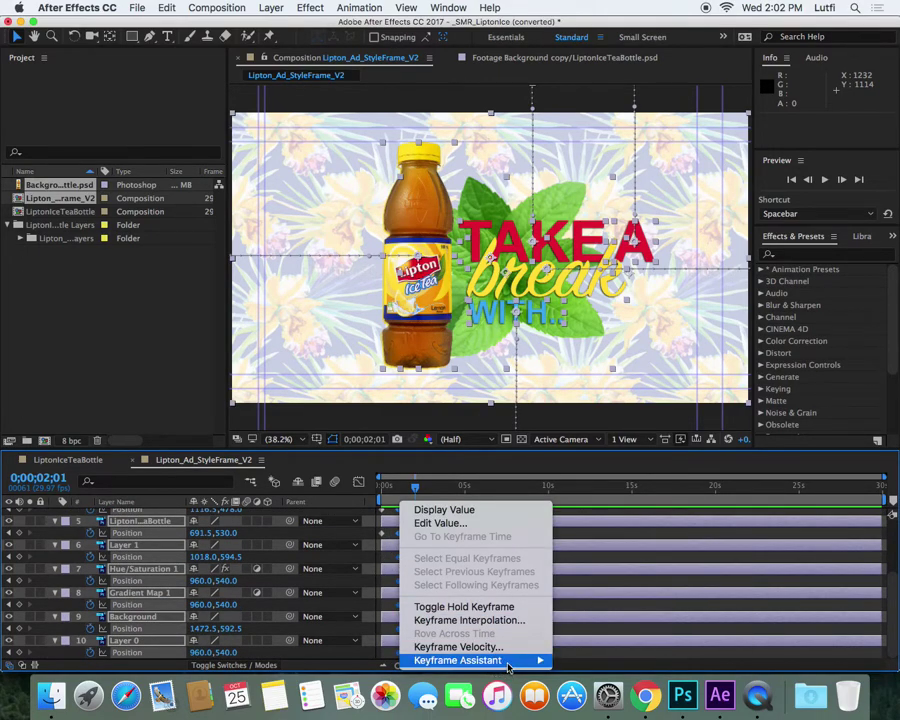
mouse_move(515, 662)
click(606, 586)
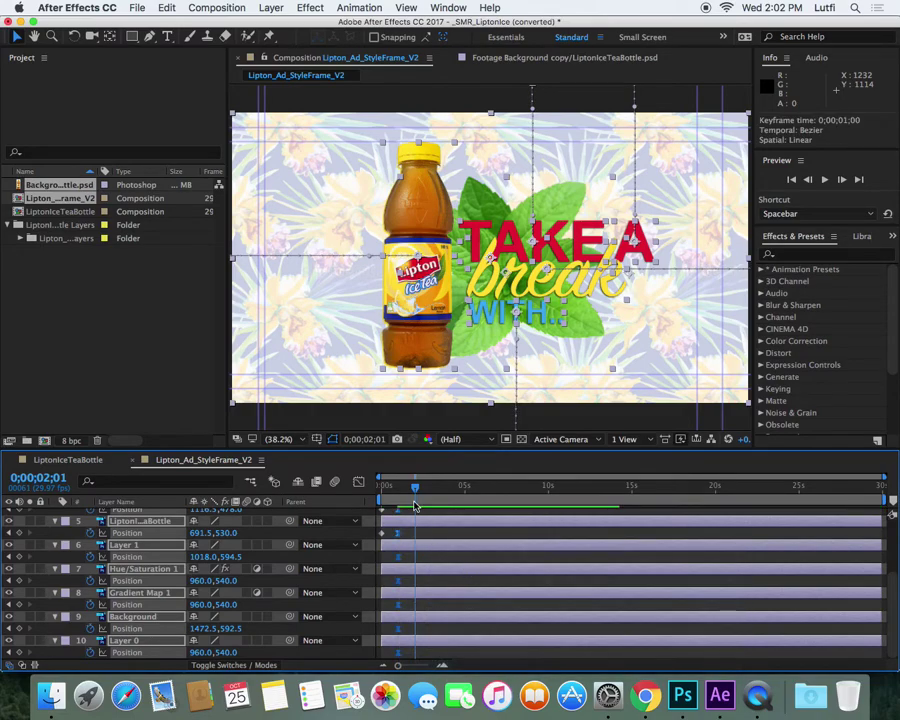
Step: Preview the eased animation from the start of the composition
key(space)
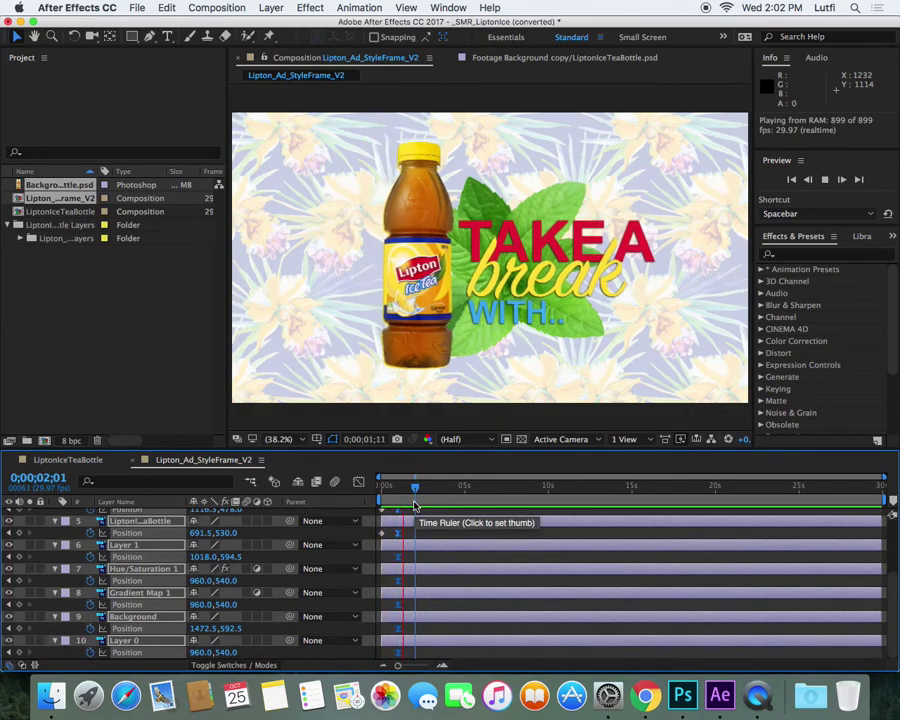
key(space)
drag(415, 505, 335, 518)
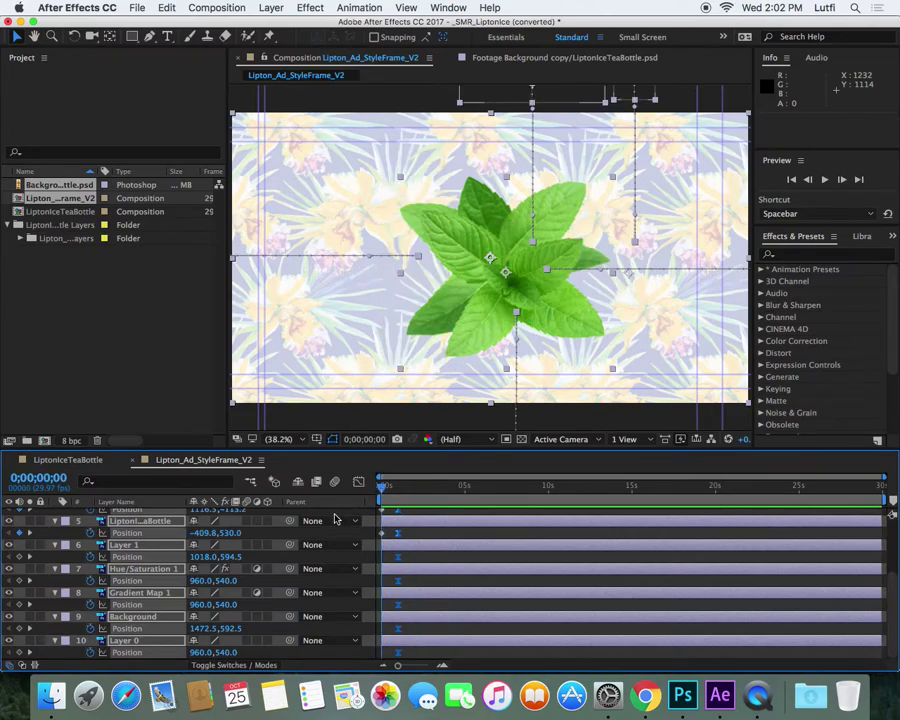
key(space)
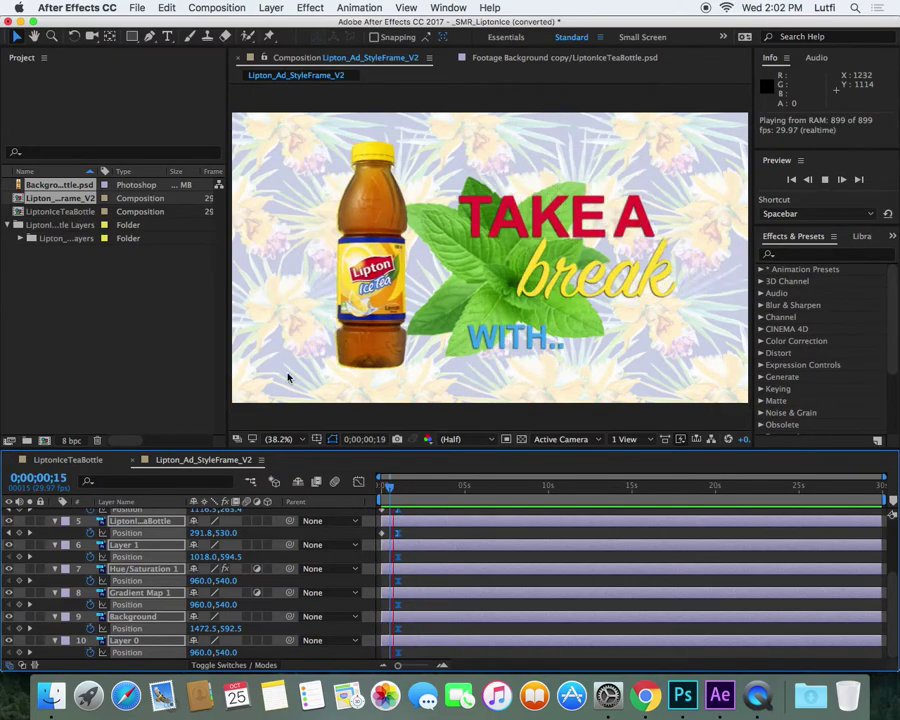
key(space)
Step: Set the current time to 0;00;01;00 and collapse the Position properties of all ten layers
click(413, 534)
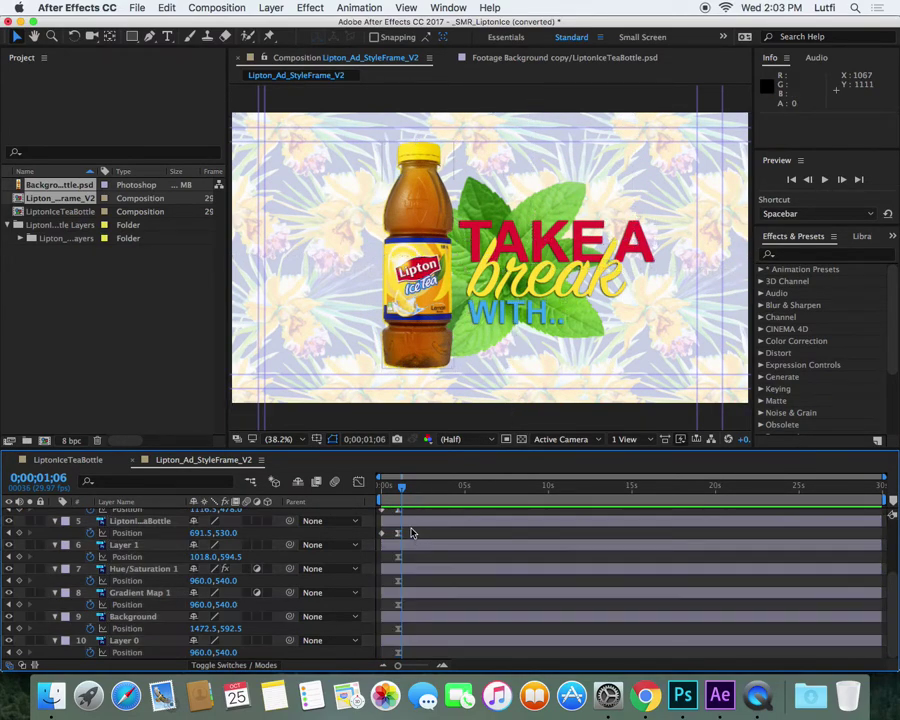
drag(404, 490, 401, 490)
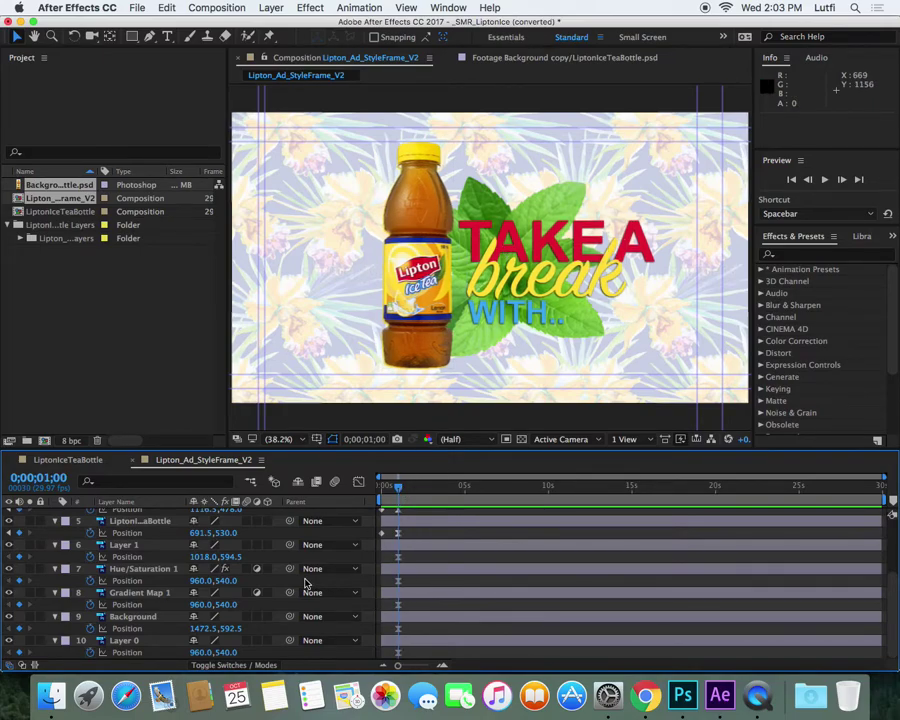
scroll(125, 563, up, 5)
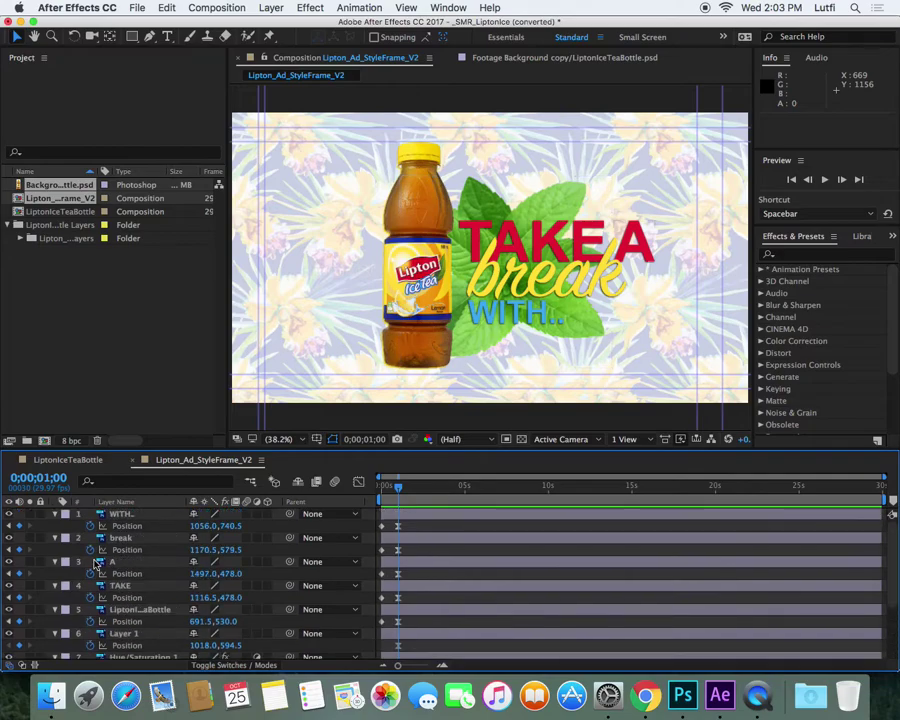
click(122, 514)
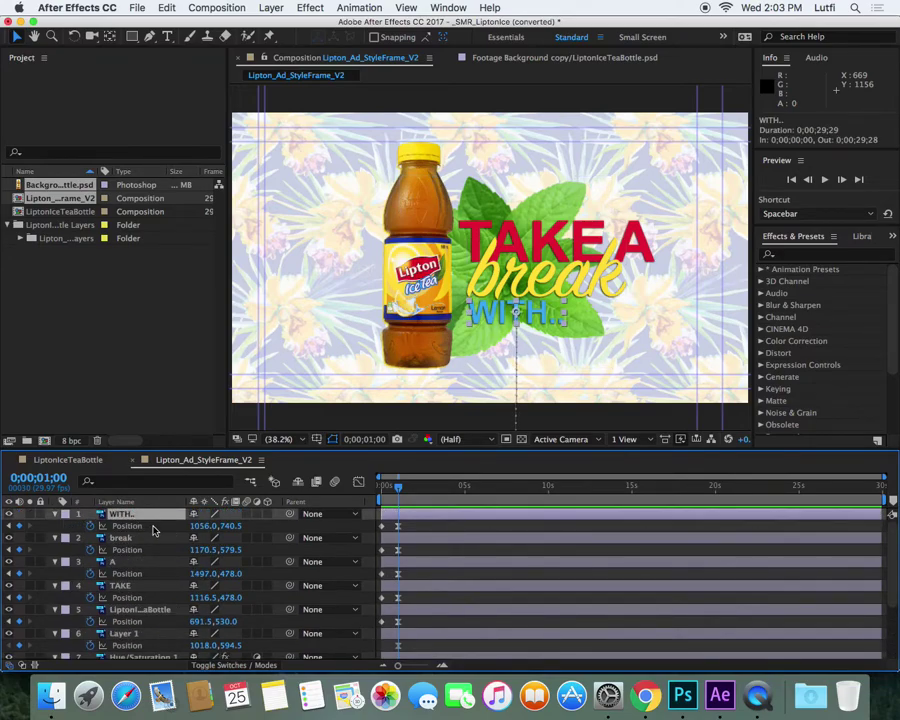
scroll(110, 600, down, 5)
shift+click(94, 640)
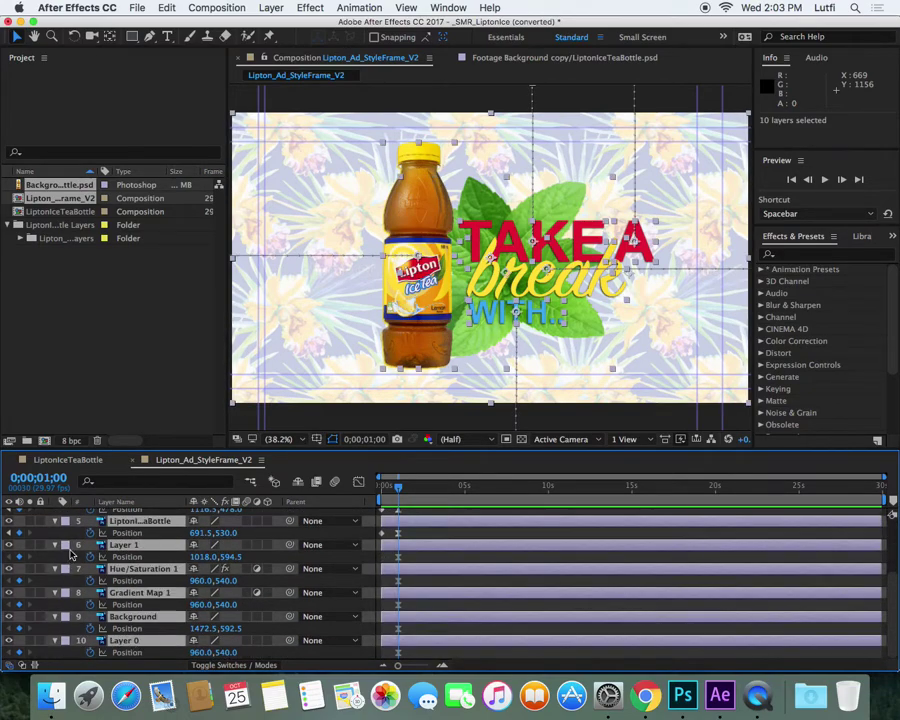
scroll(69, 556, up, 5)
click(56, 514)
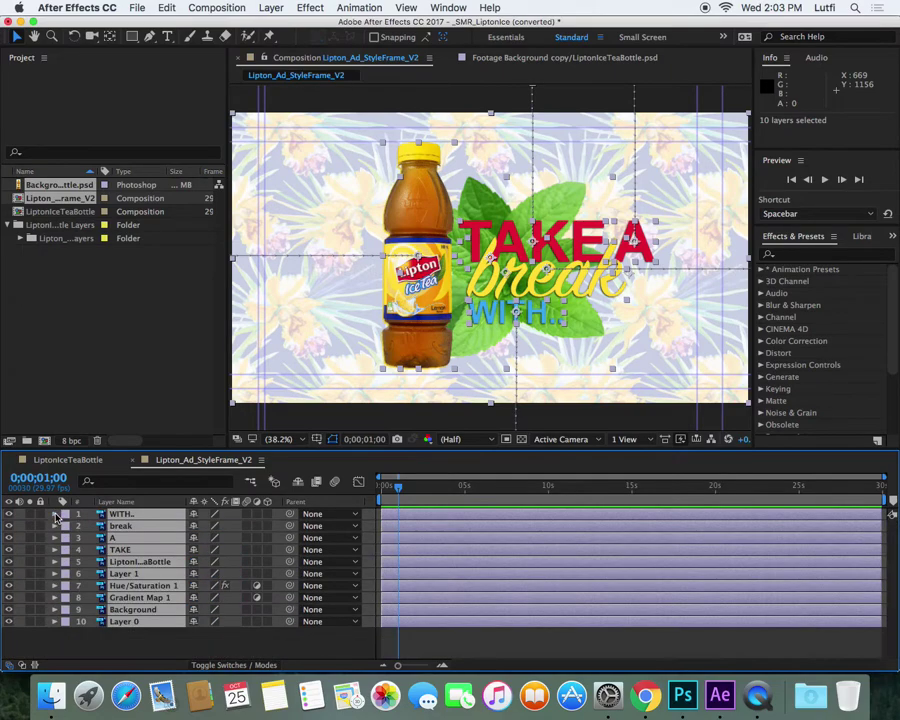
click(138, 630)
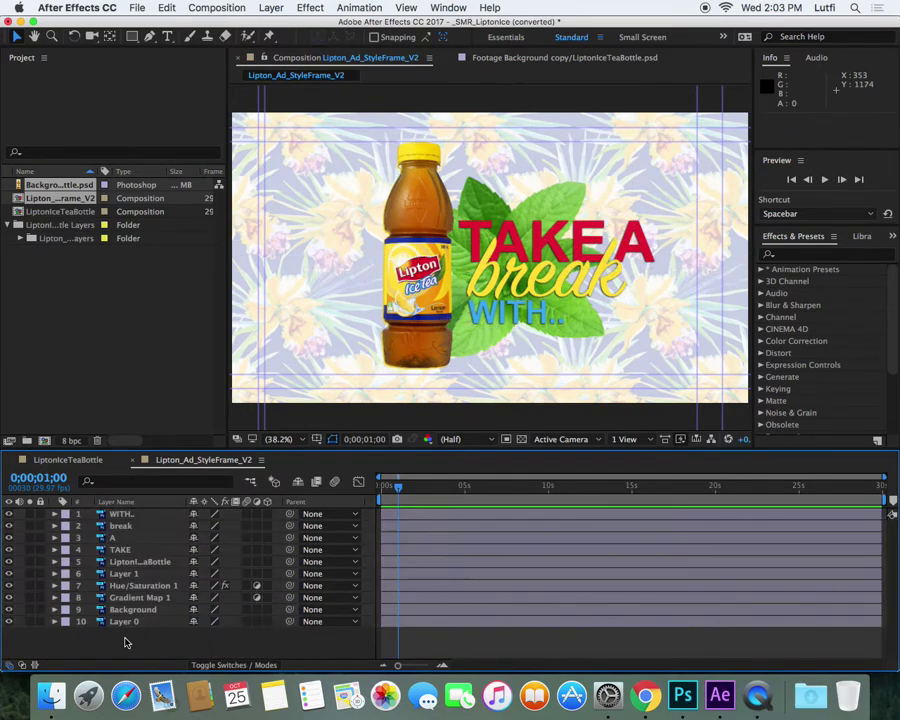
Step: Hide the WITH.., break, A, TAKE and bottle layers, leaving the mint leaves and background layers visible
click(8, 574)
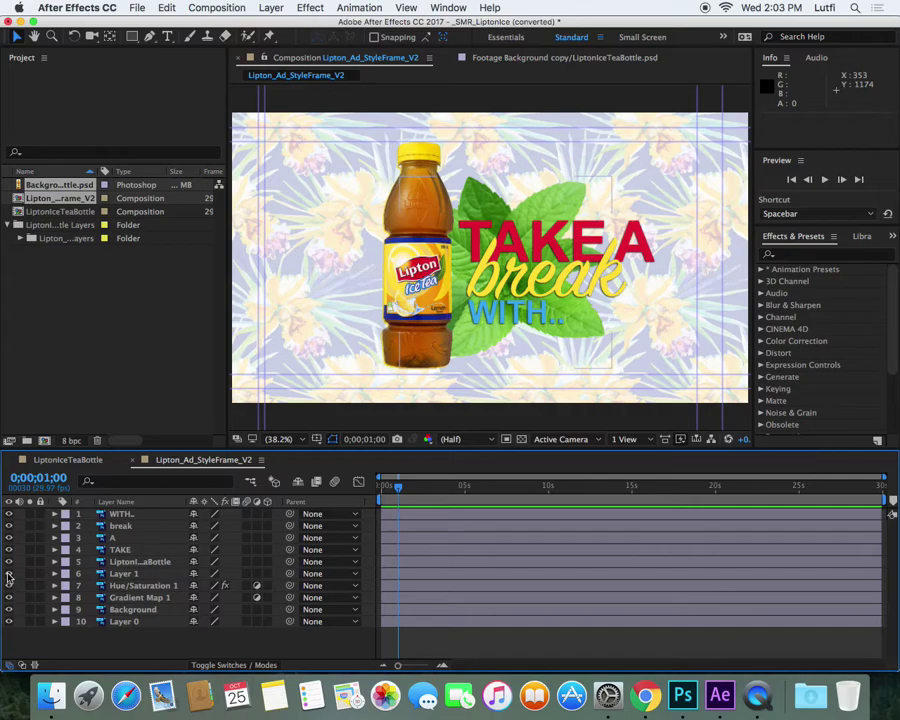
click(130, 562)
shift+click(122, 515)
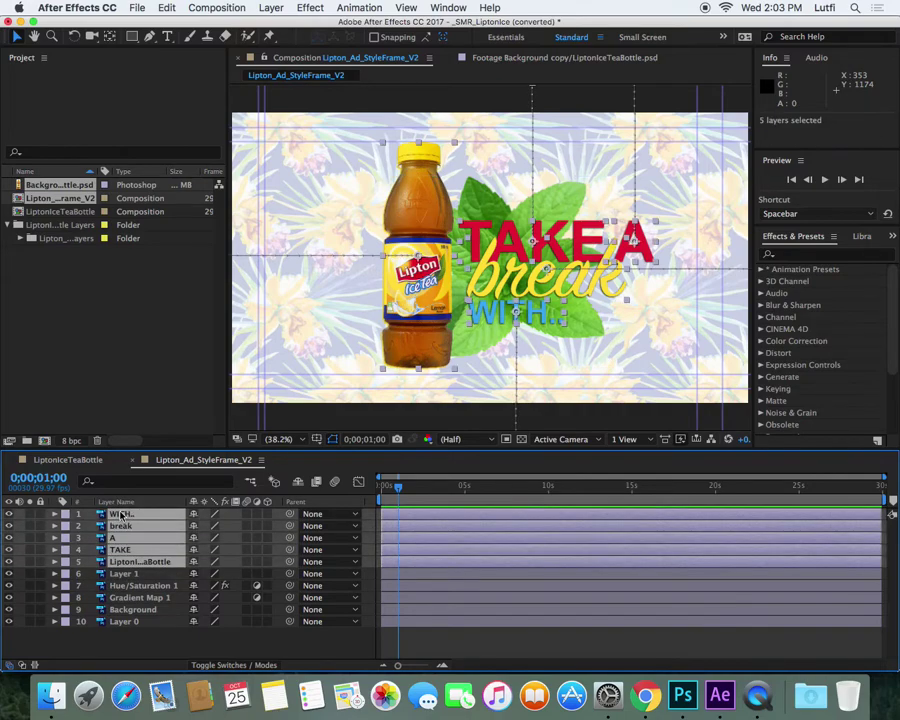
drag(9, 514, 9, 562)
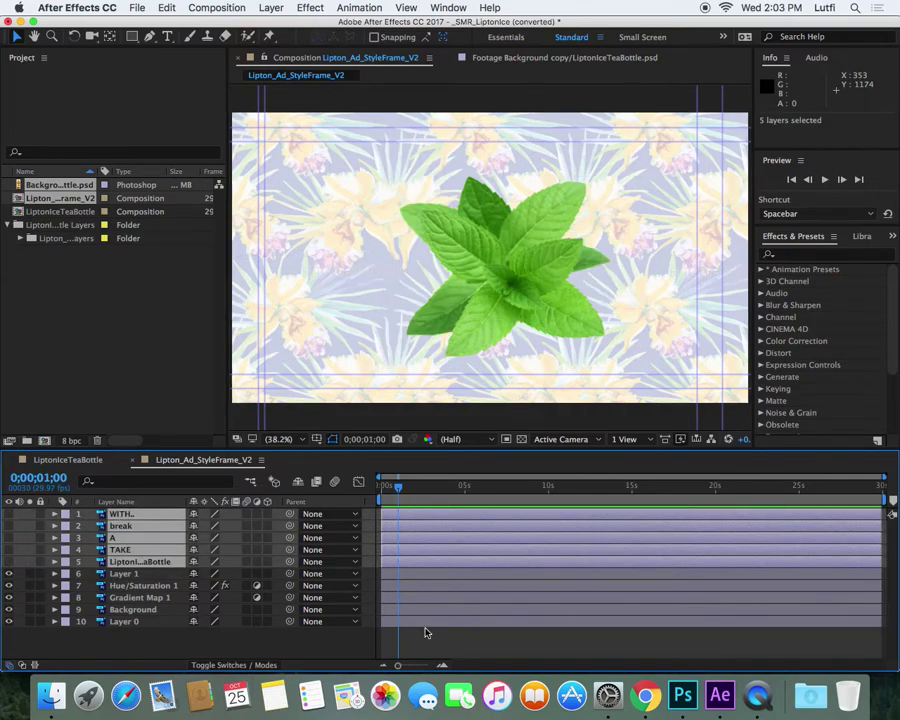
click(425, 639)
Step: Set the current time to 0;00;00;29 on an enlarged time scale and select the mint leaves layer, Layer 1
key(equal)
key(equal)
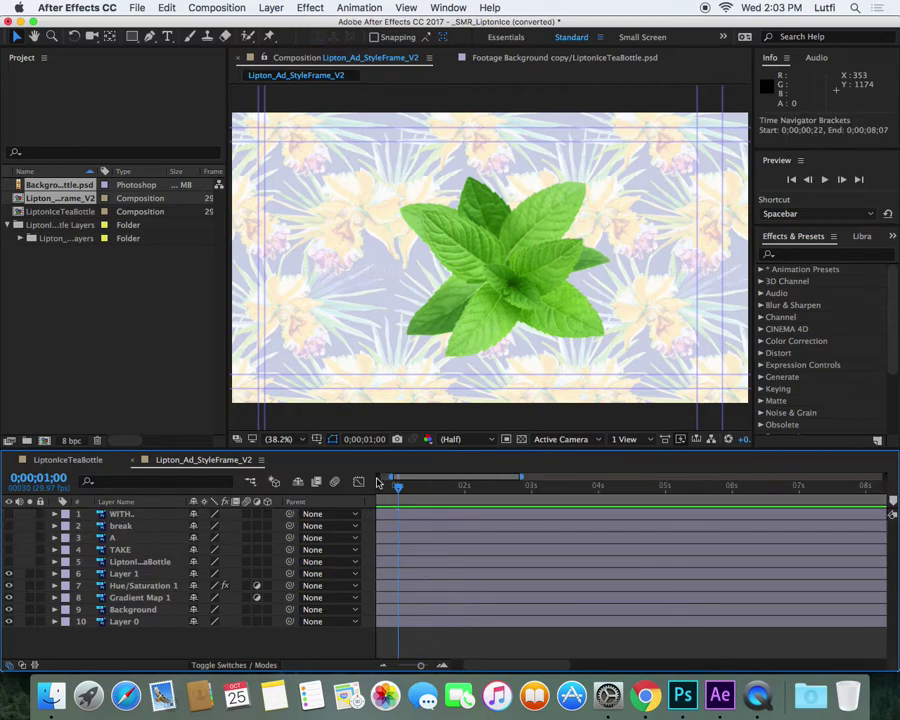
drag(398, 489, 398, 490)
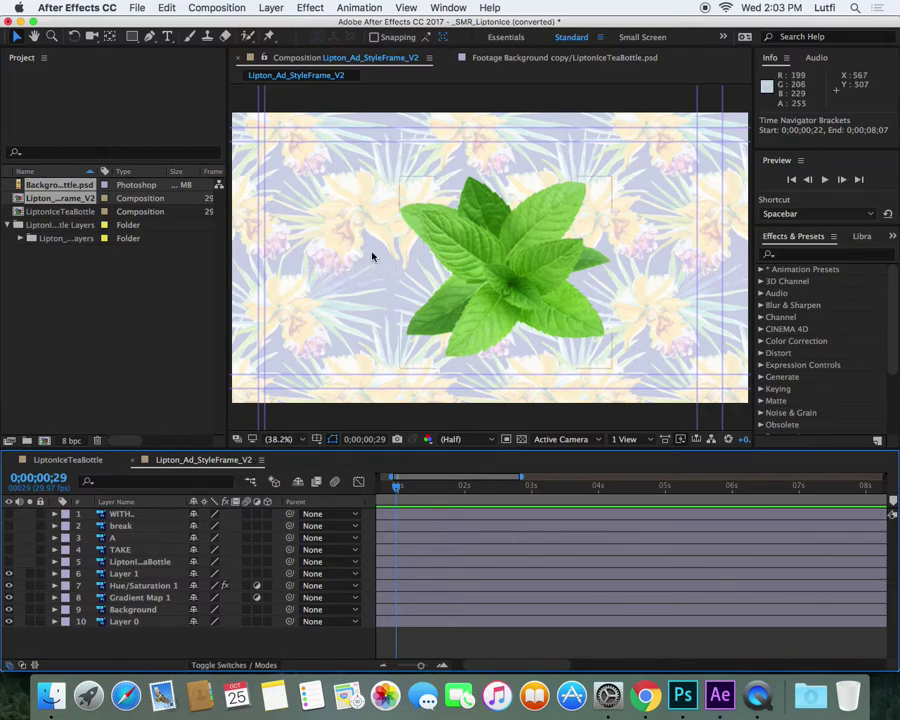
click(123, 574)
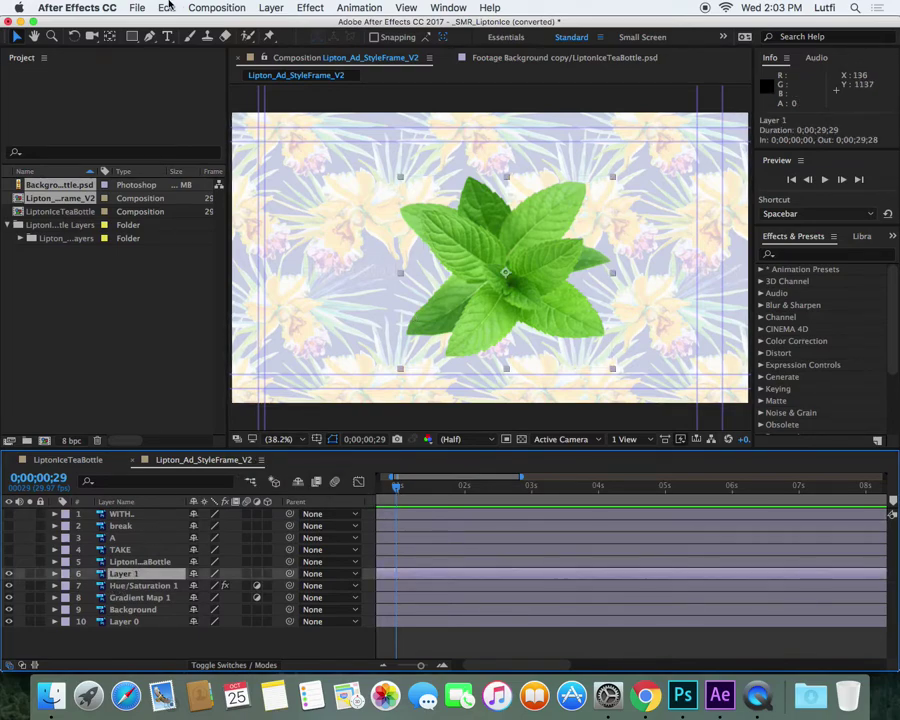
click(249, 37)
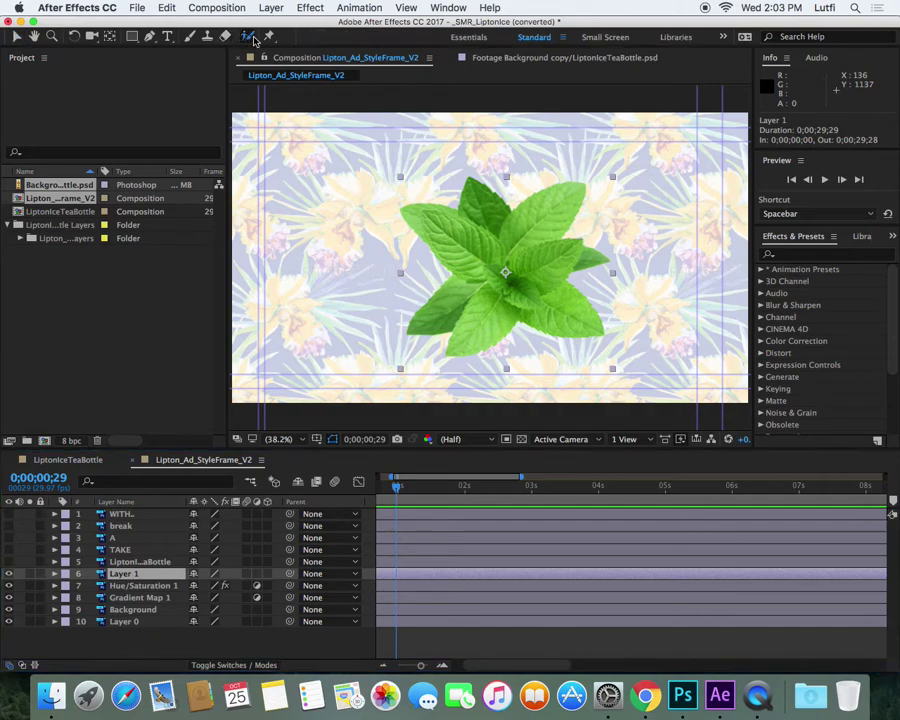
click(508, 260)
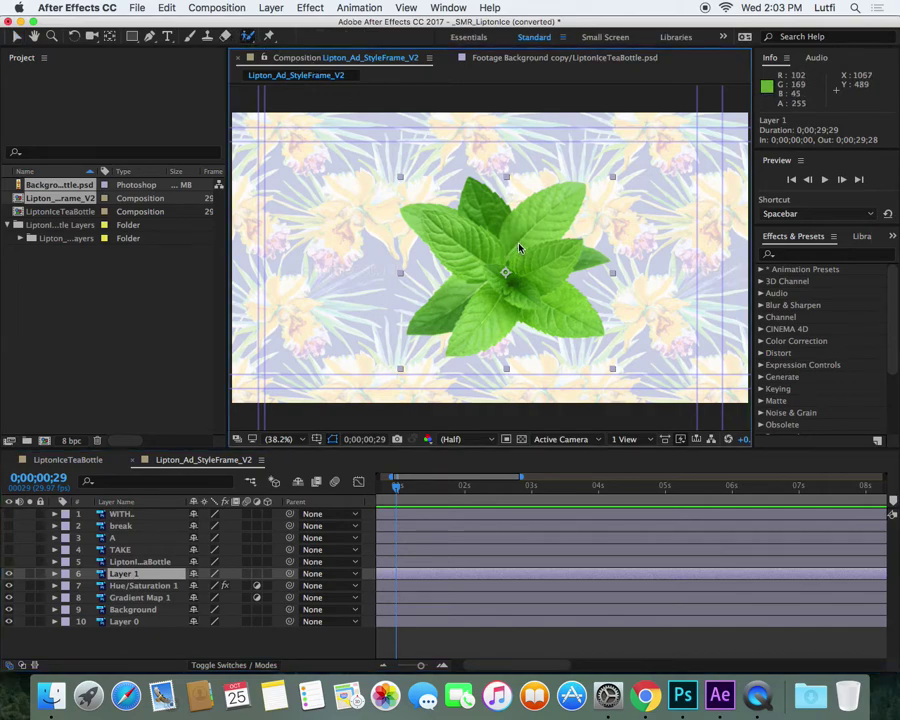
click(250, 37)
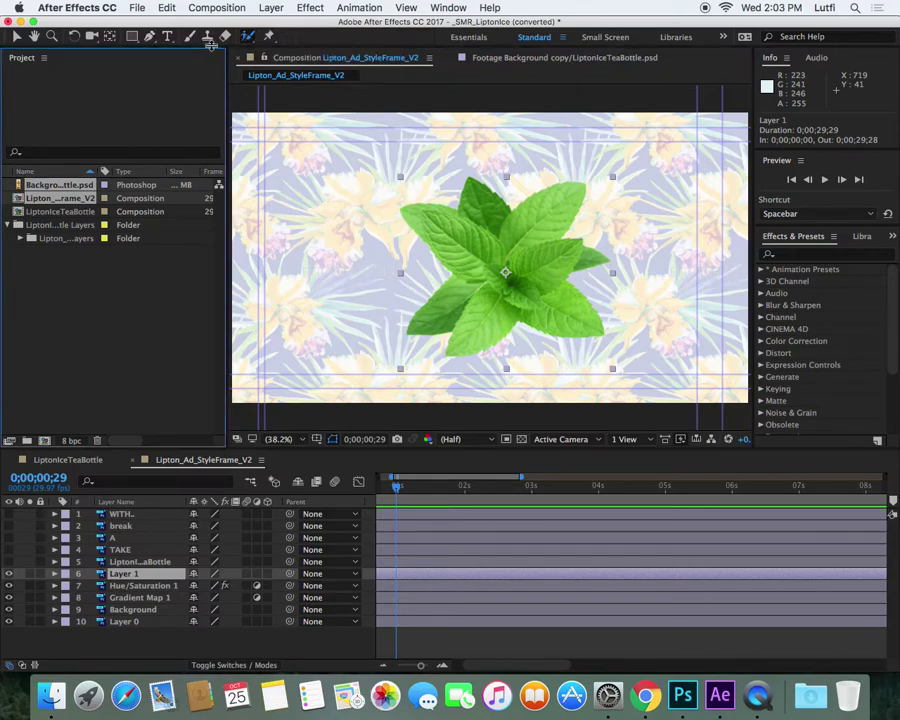
Step: Place Puppet pins on Layer 1 at the centre of the mint plant and near the tips of its seven leaves
click(268, 36)
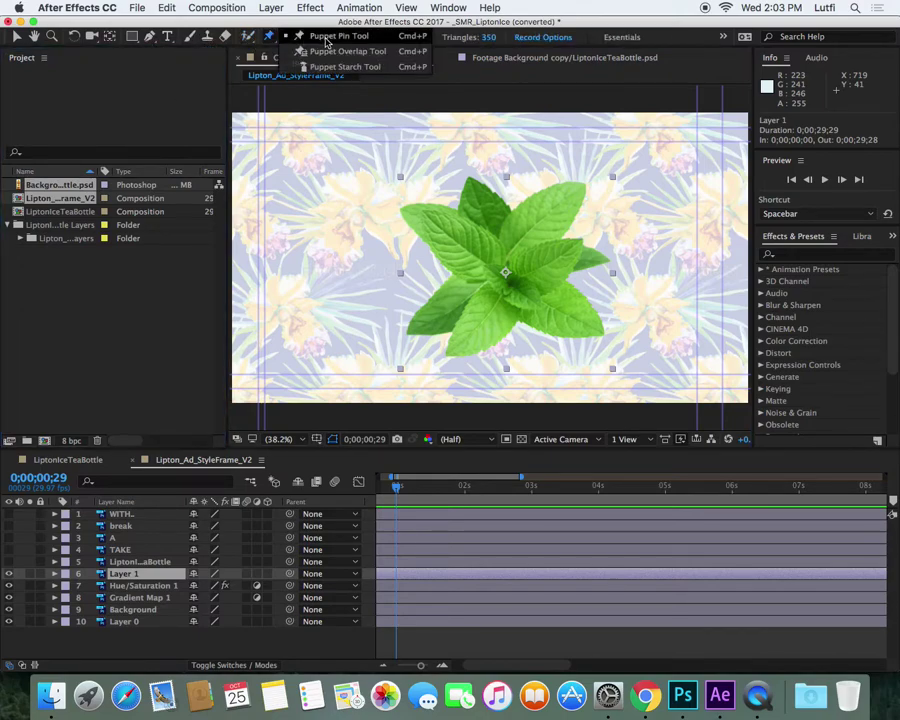
click(326, 40)
click(507, 261)
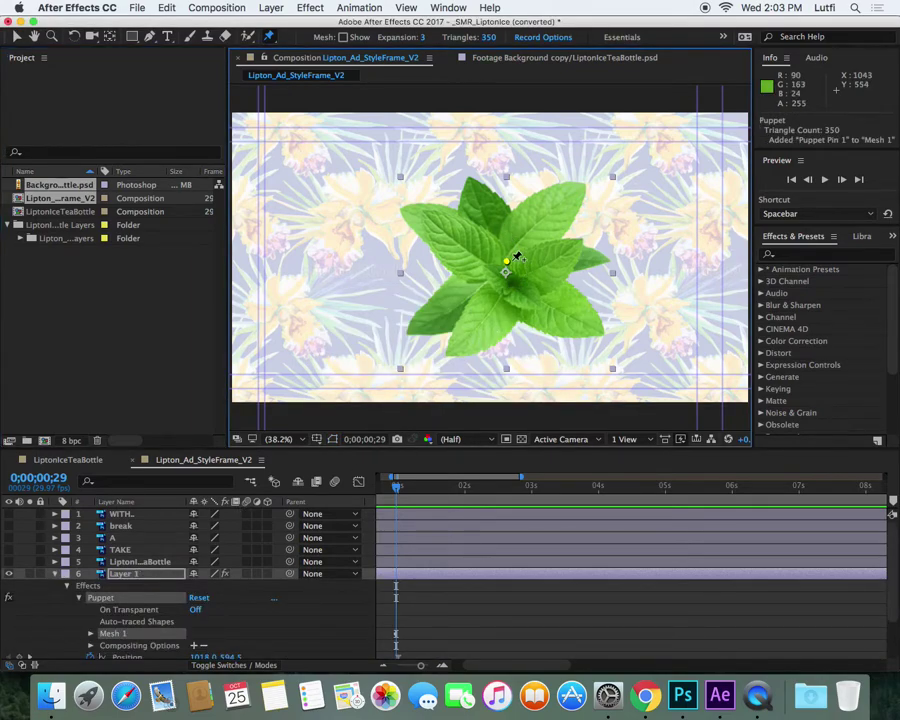
key(Delete)
click(565, 198)
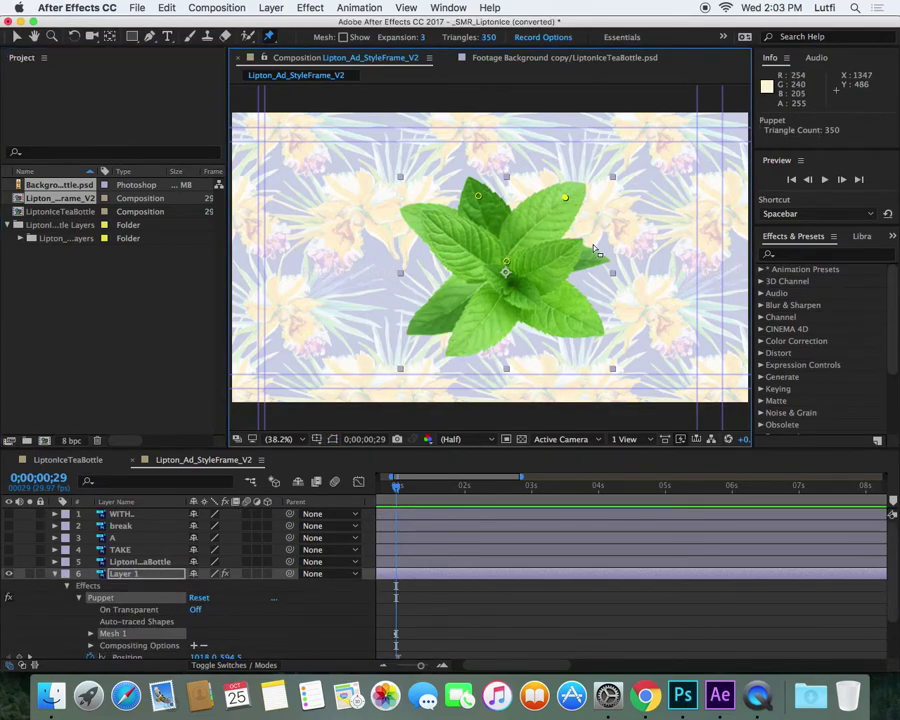
click(598, 324)
click(467, 348)
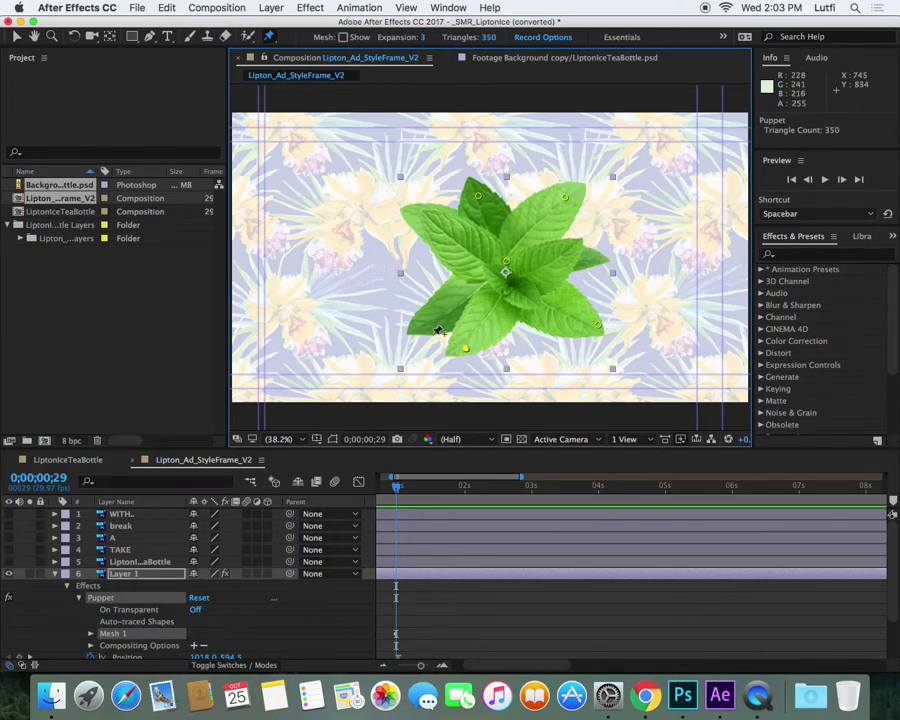
click(426, 324)
click(427, 215)
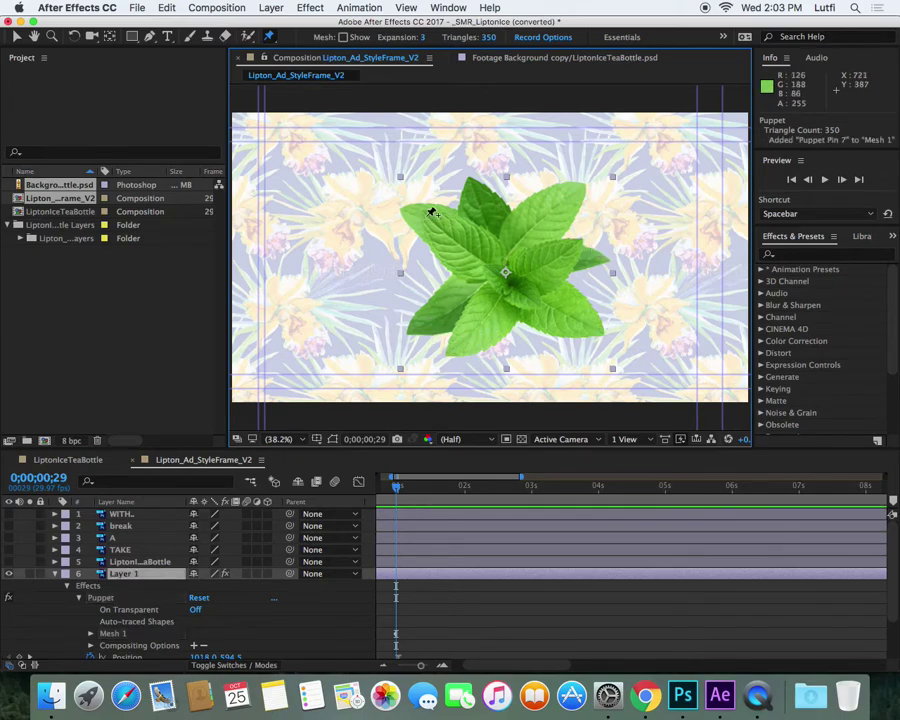
click(593, 257)
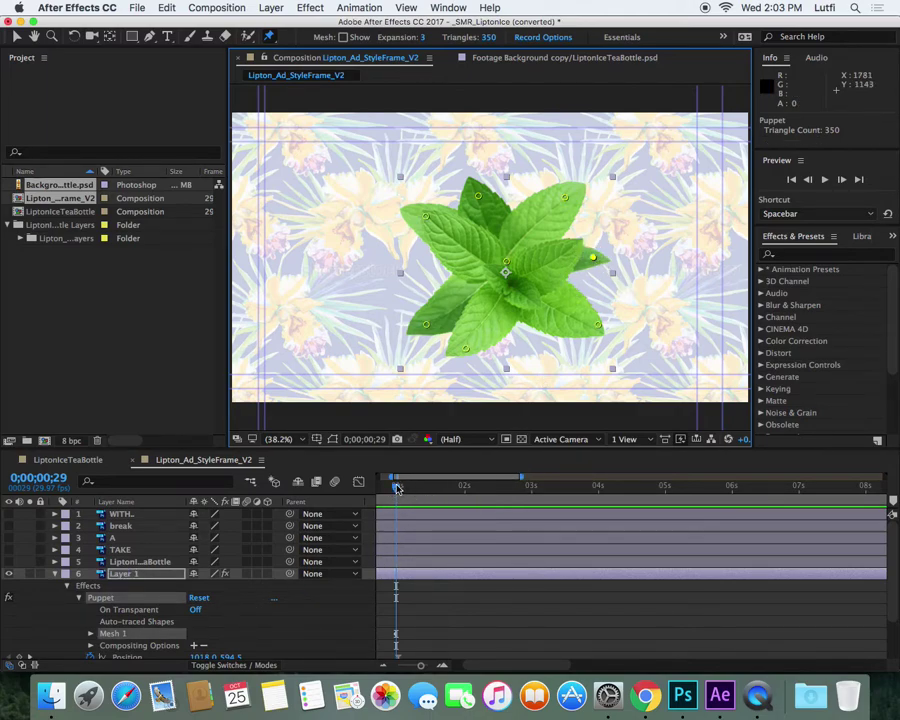
Step: At 0;00;00;27, shift the seven leaf-tip Puppet pins slightly so the leaves bend, keeping the centre pin in place
drag(396, 487, 391, 487)
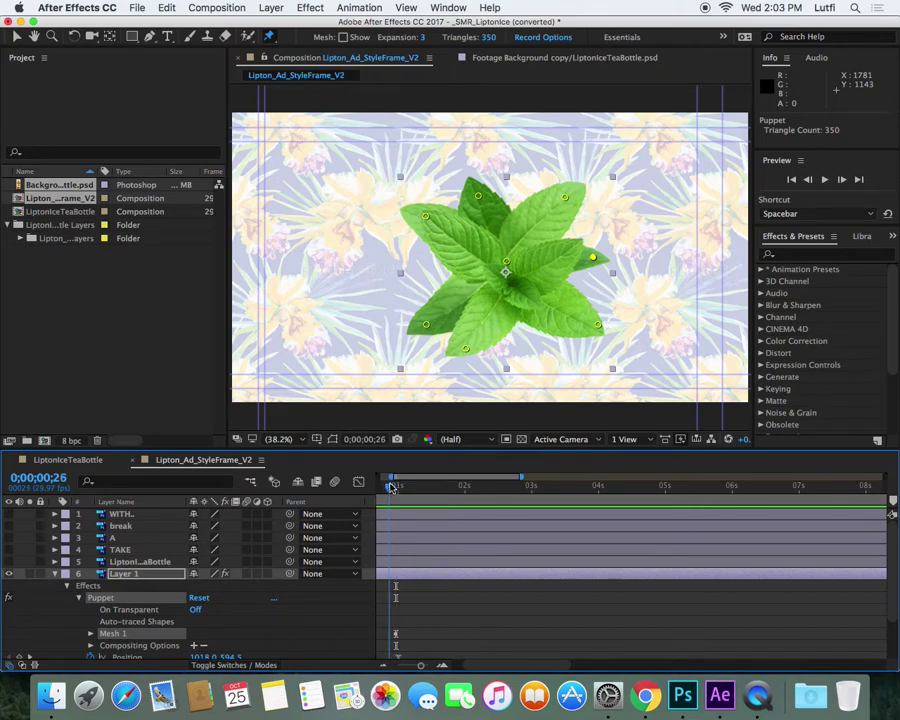
click(427, 217)
drag(433, 222, 492, 189)
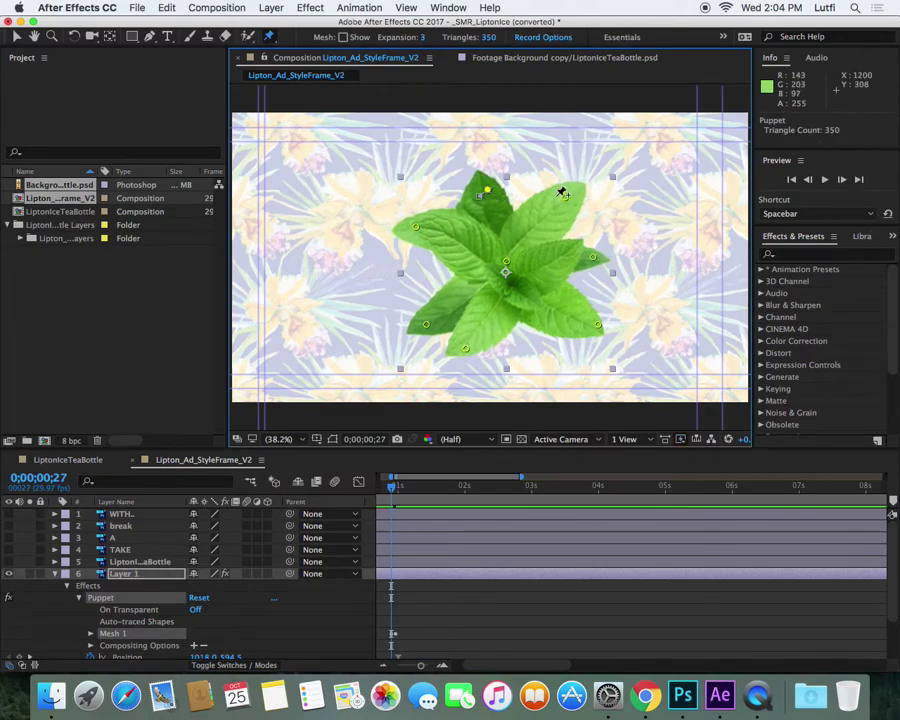
click(594, 258)
drag(594, 258, 596, 266)
drag(599, 324, 593, 330)
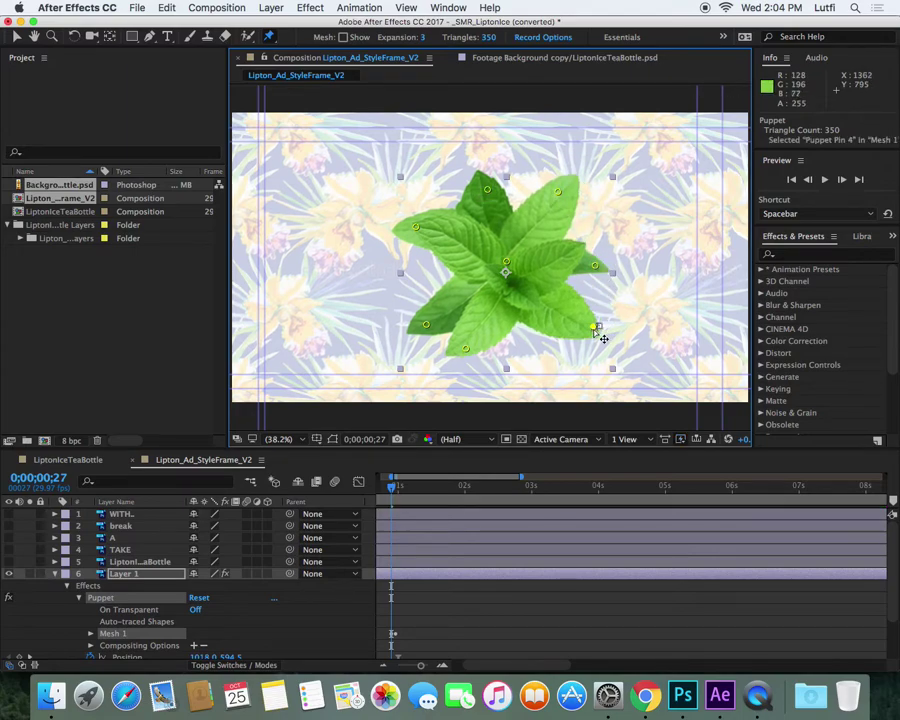
drag(466, 348, 473, 352)
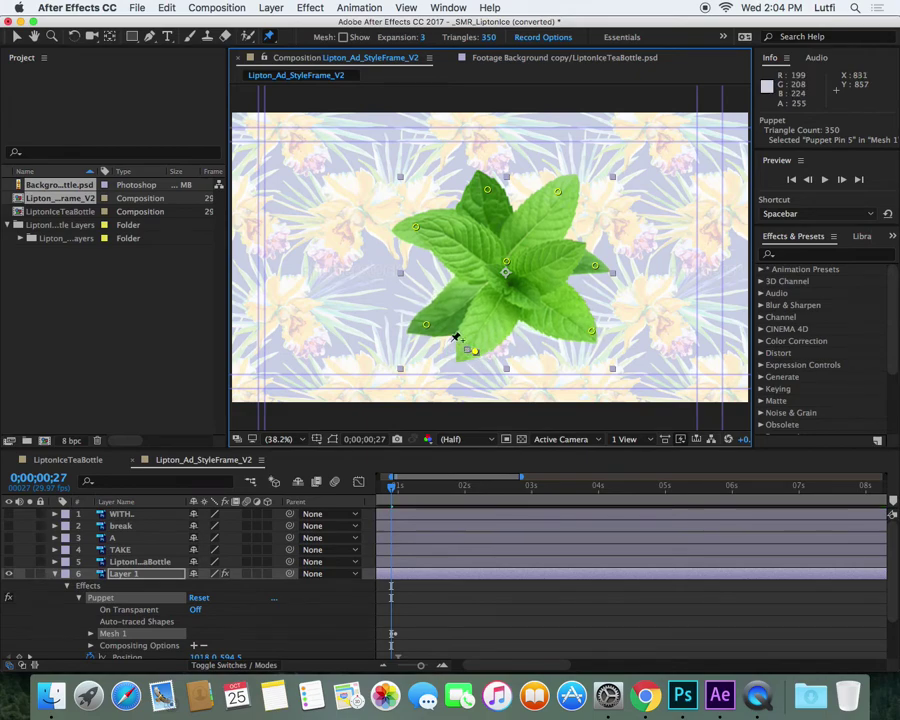
drag(425, 327, 430, 331)
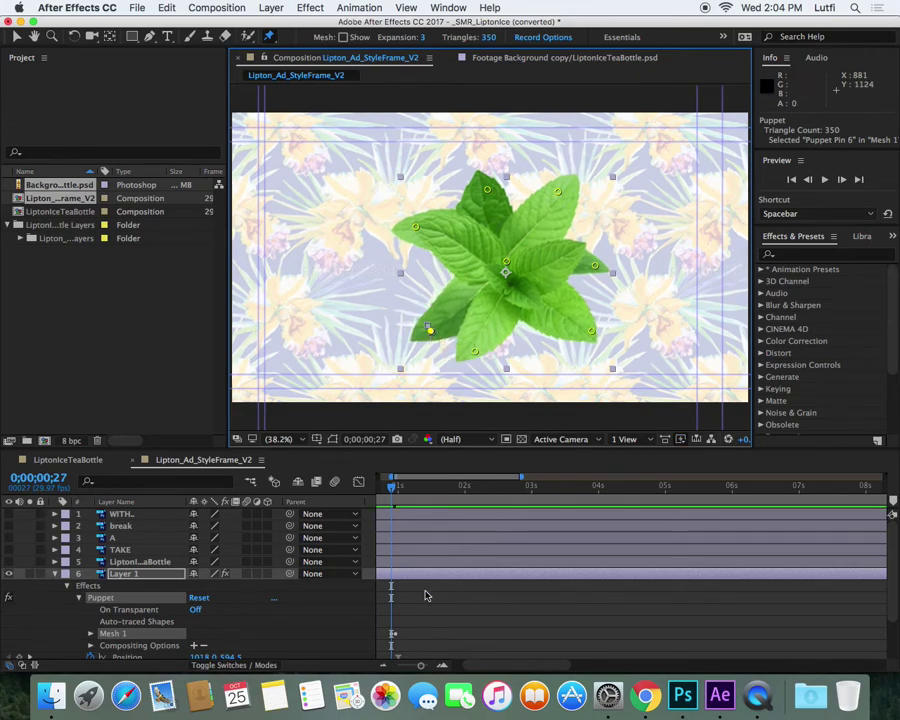
Step: At 0;00;01;00, nudge the leaf-tip pins again, moving the upper-left leaf inward and the lower leaves slightly down
key(equal)
key(equal)
key(equal)
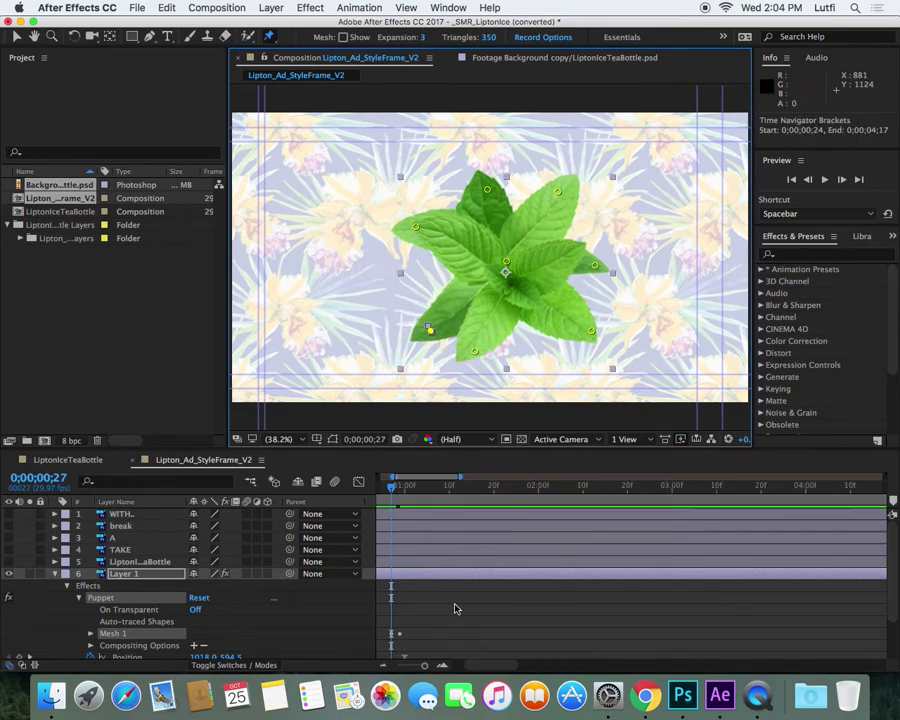
drag(393, 486, 444, 491)
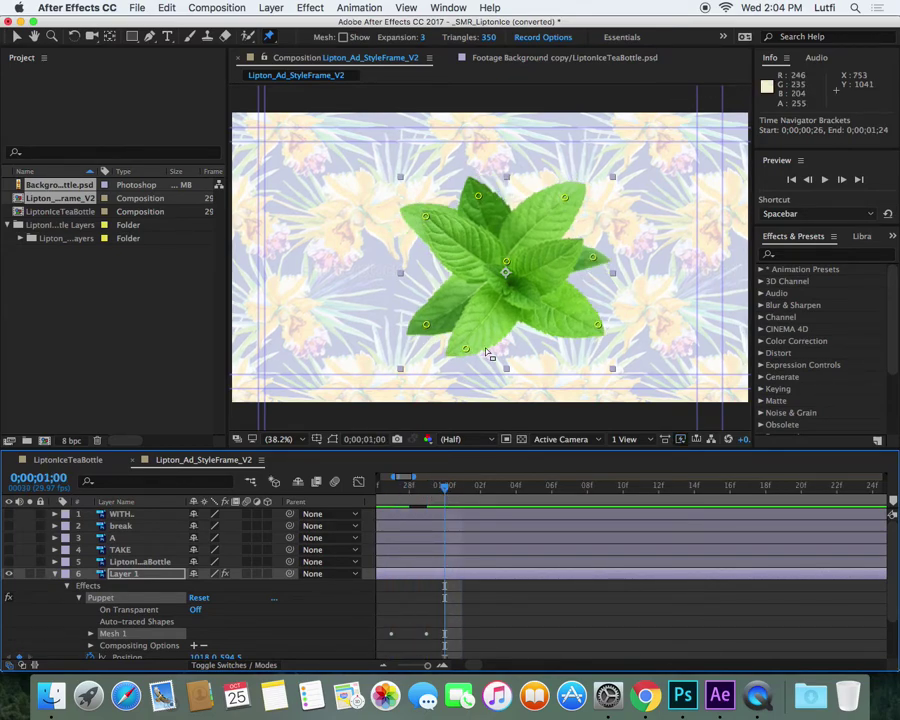
drag(425, 217, 489, 201)
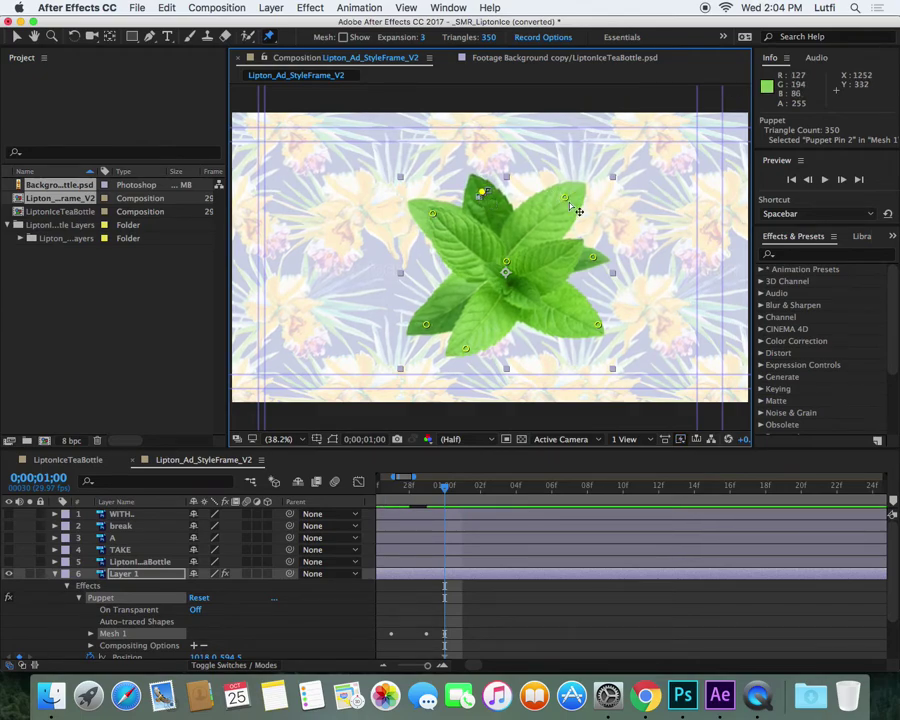
drag(593, 257, 592, 262)
drag(598, 324, 593, 327)
drag(465, 347, 470, 351)
drag(426, 324, 426, 328)
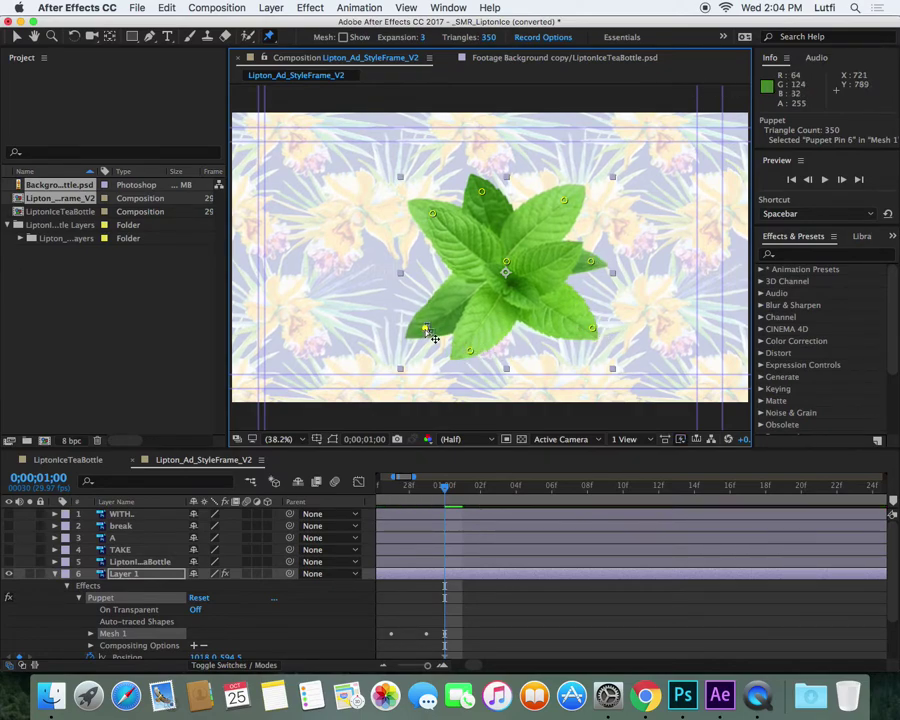
Step: At 0;00;01;03, raise the two lower-left leaf pins slightly and pull the right-hand leaf pins inward for another leaf pose
drag(444, 486, 498, 487)
drag(427, 335, 430, 325)
drag(470, 356, 472, 353)
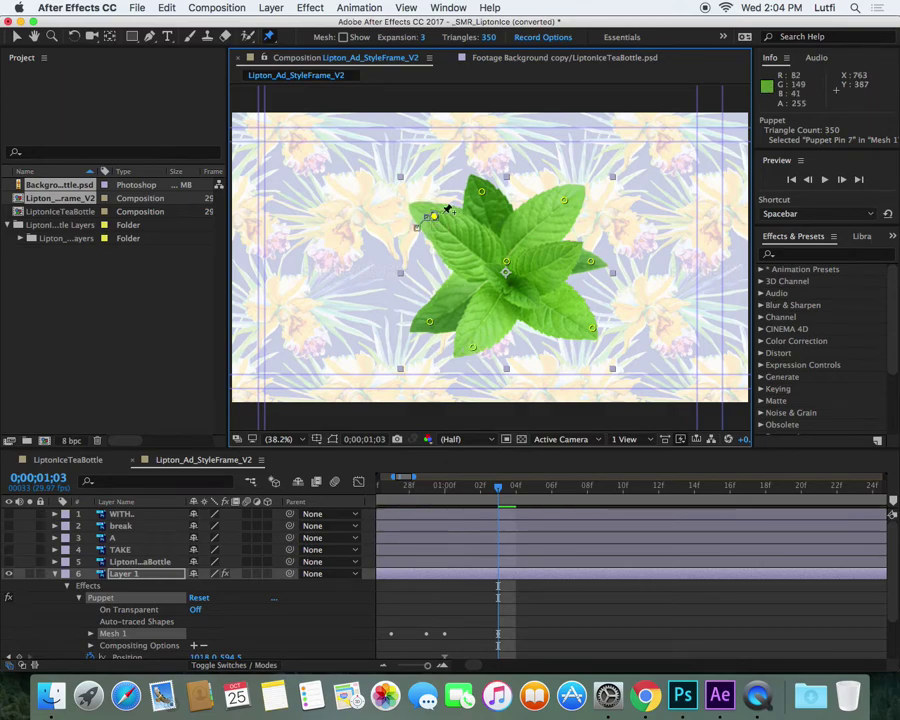
drag(481, 191, 486, 197)
drag(563, 200, 559, 203)
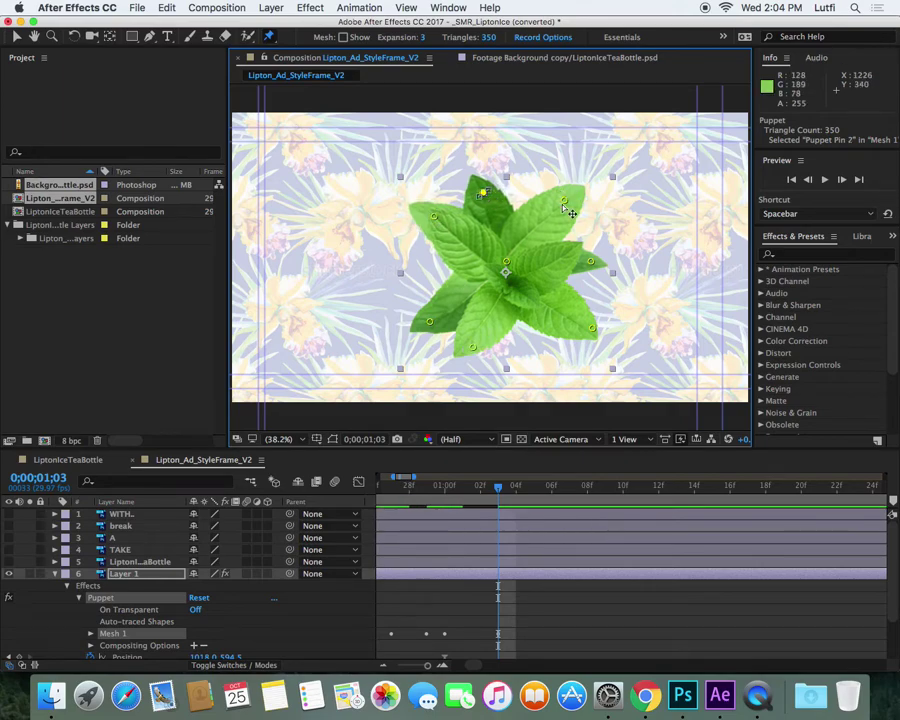
drag(600, 270, 594, 264)
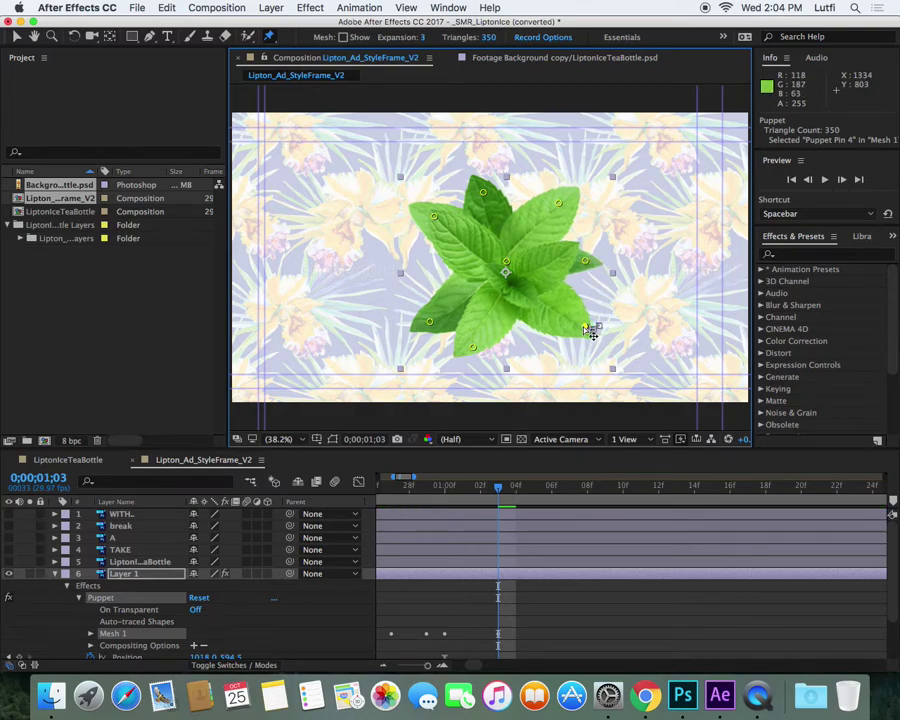
click(586, 328)
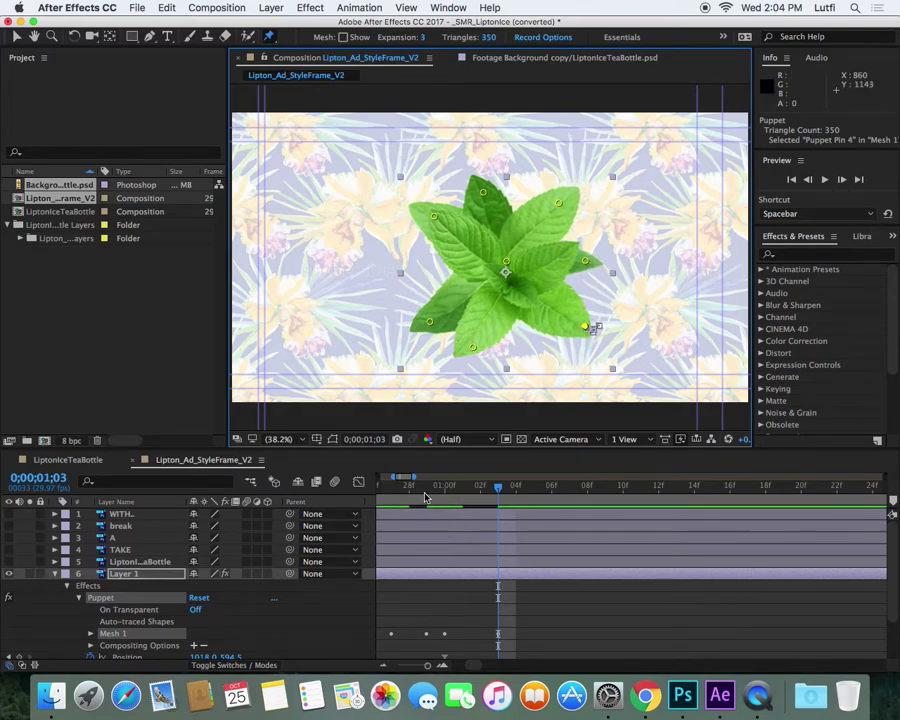
Step: At 0;00;00;00, pull all seven leaf-tip Puppet pins inward toward the plant's centre so the leaves start folded in
drag(422, 495, 732, 507)
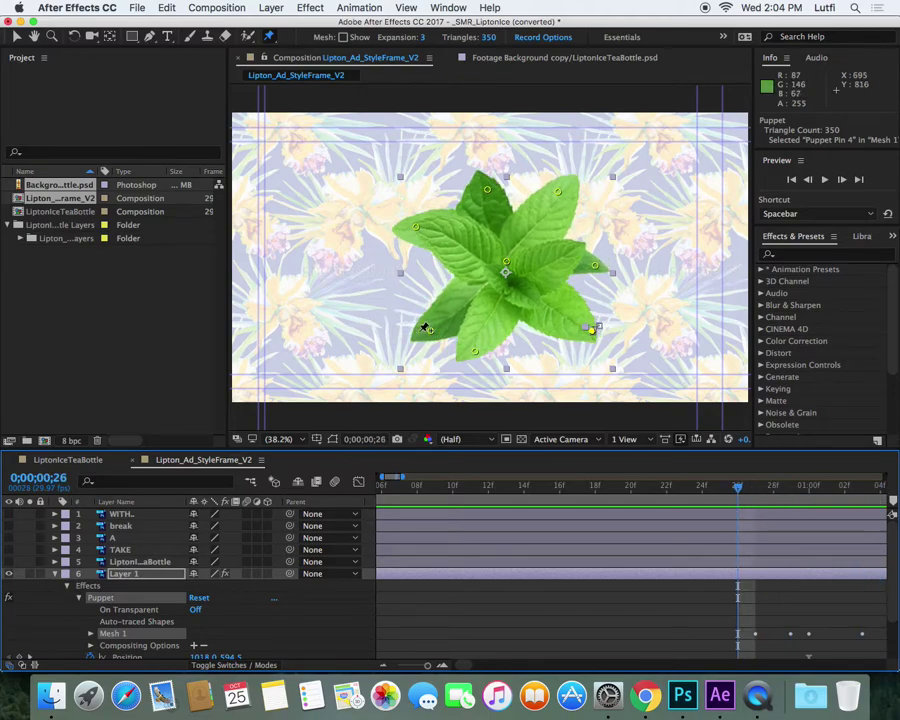
drag(736, 488, 376, 482)
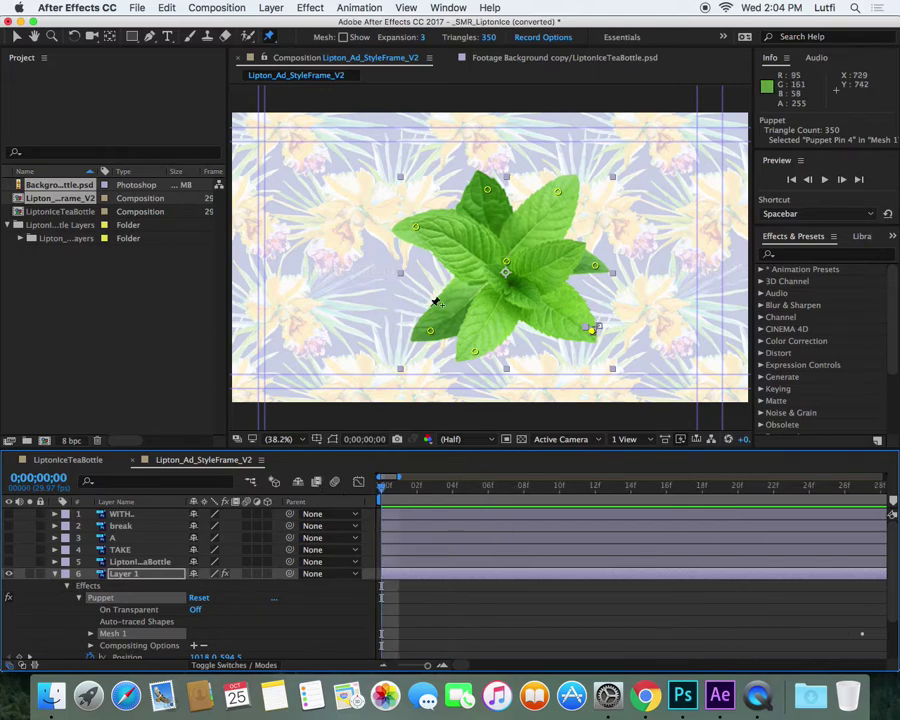
drag(430, 331, 507, 311)
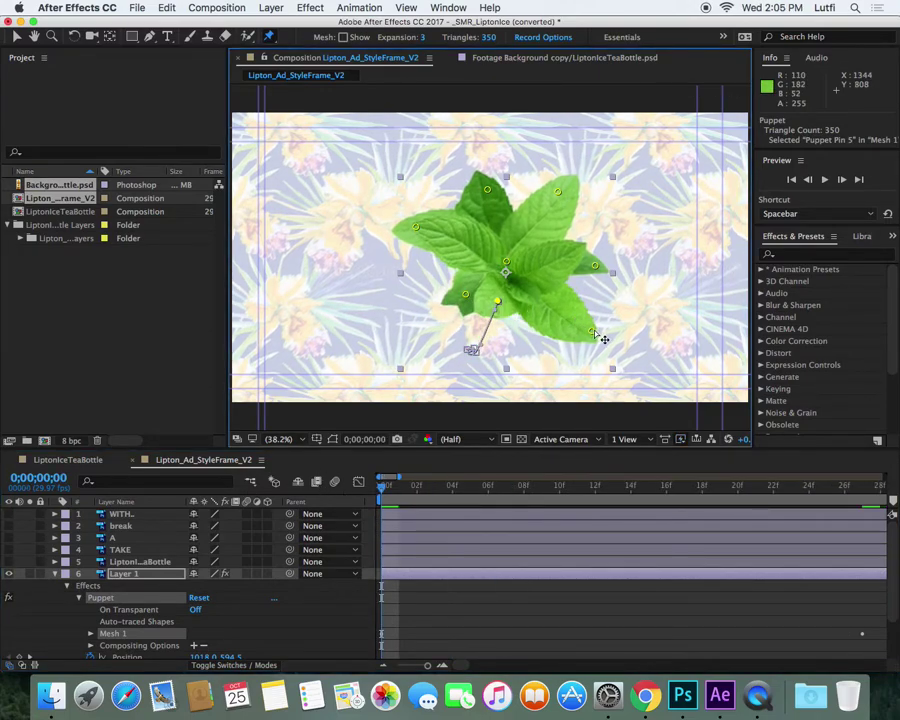
drag(591, 331, 540, 297)
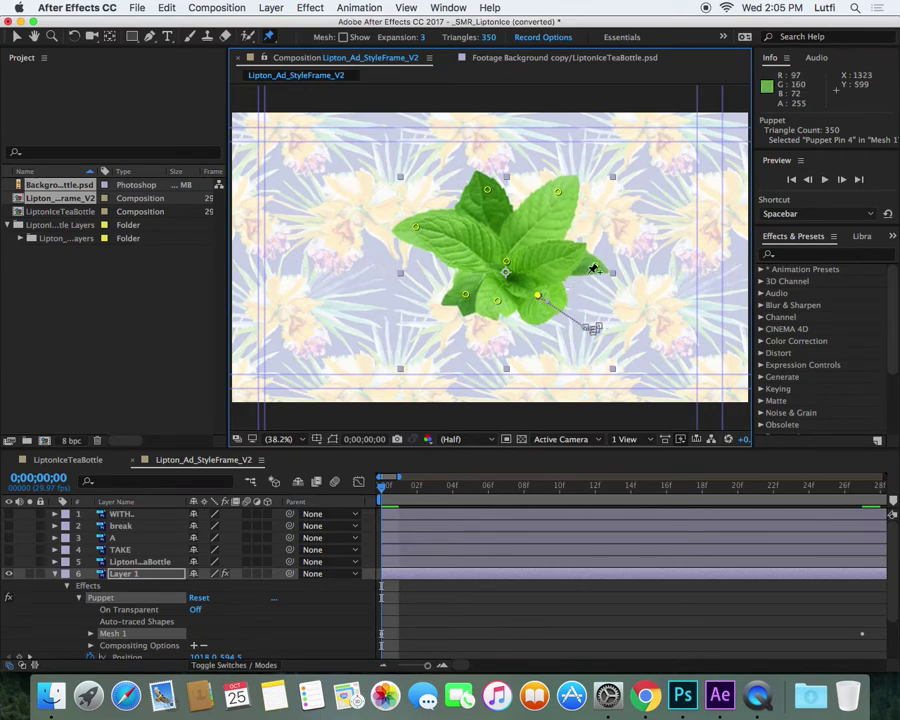
drag(597, 268, 554, 269)
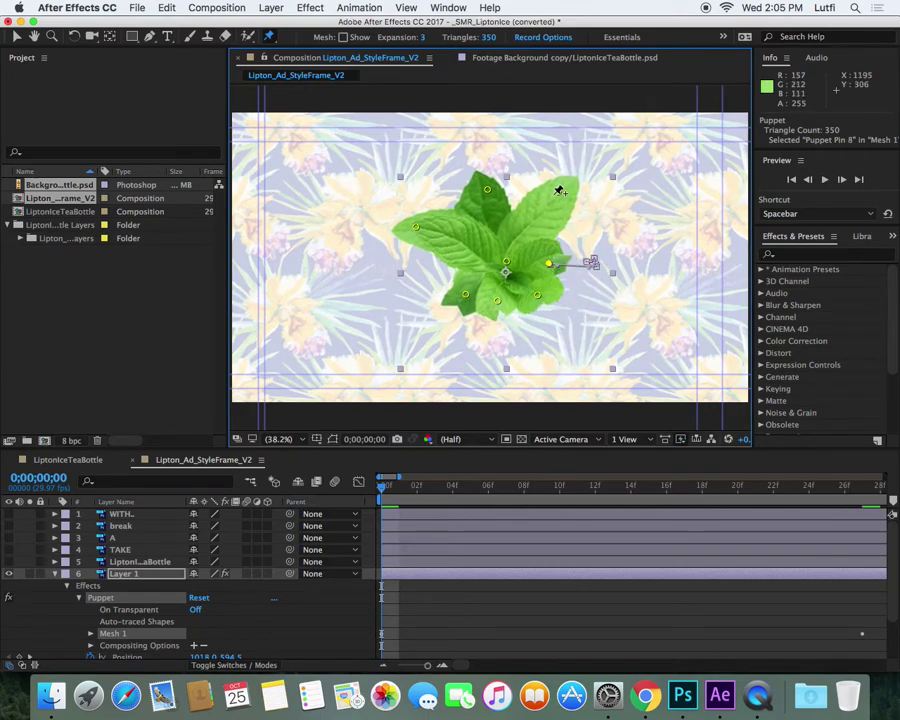
drag(558, 194, 531, 229)
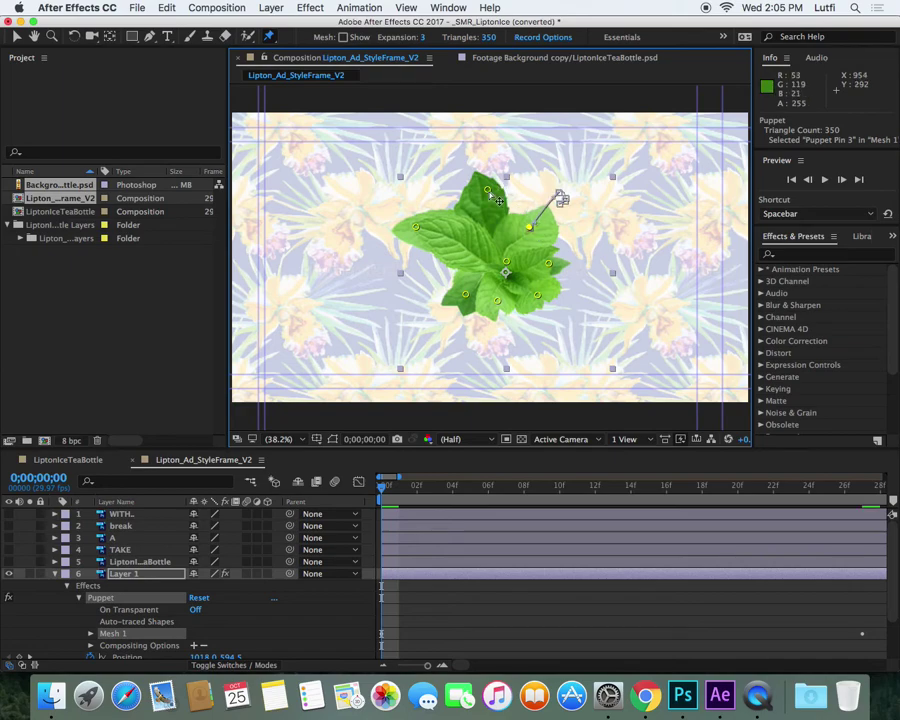
drag(488, 190, 495, 219)
drag(421, 232, 450, 247)
Step: Make the bottle and the four text layers visible again and deselect the mint layer
drag(10, 562, 4, 484)
drag(10, 527, 9, 512)
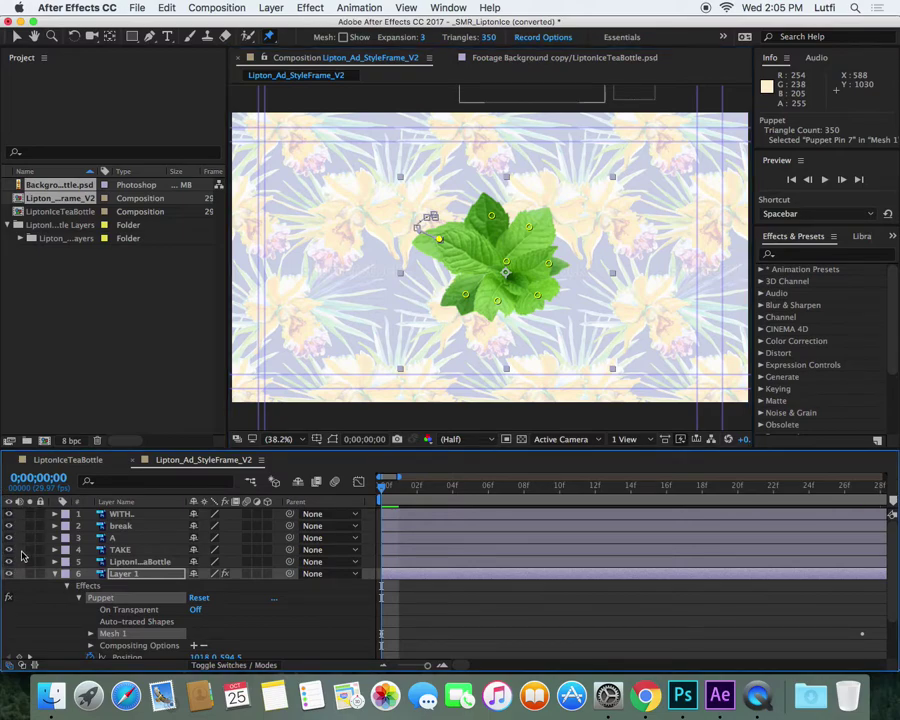
click(505, 622)
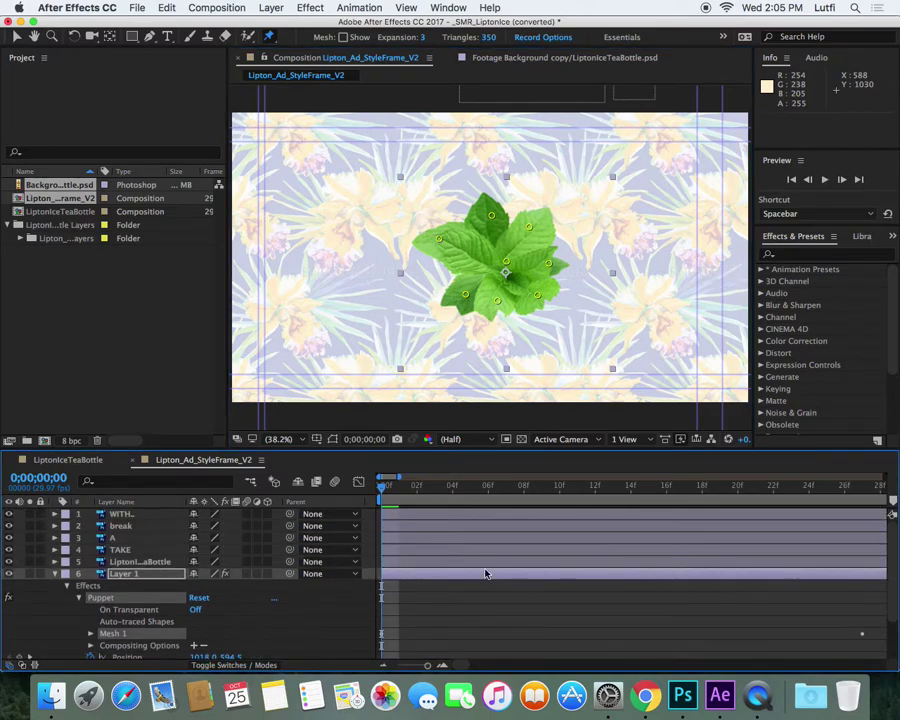
click(582, 638)
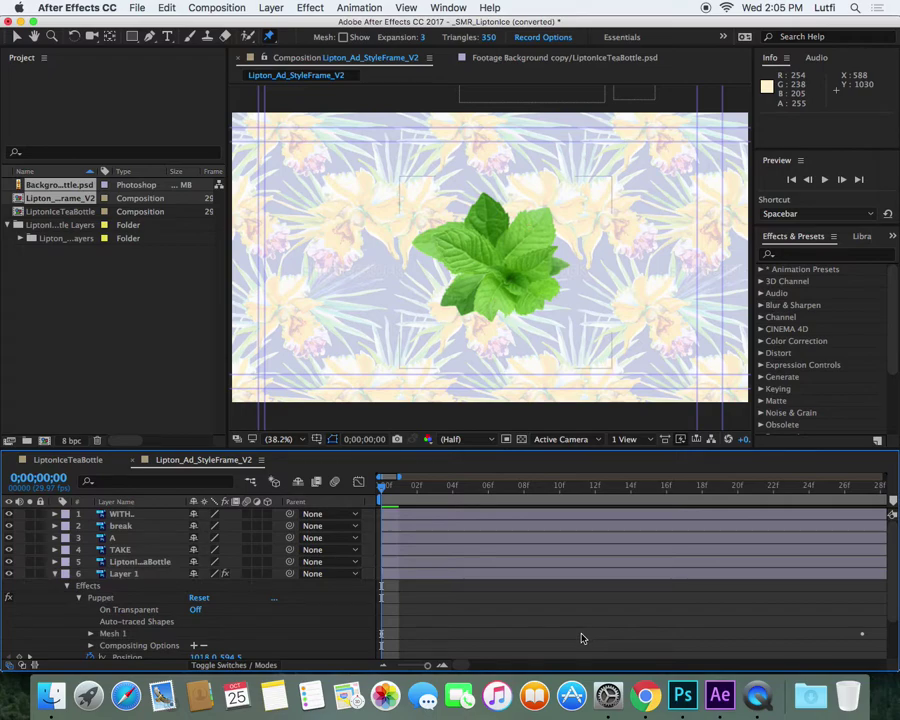
Step: Preview the composition from the start to check the unfolding leaves together with the bottle and text
key(space)
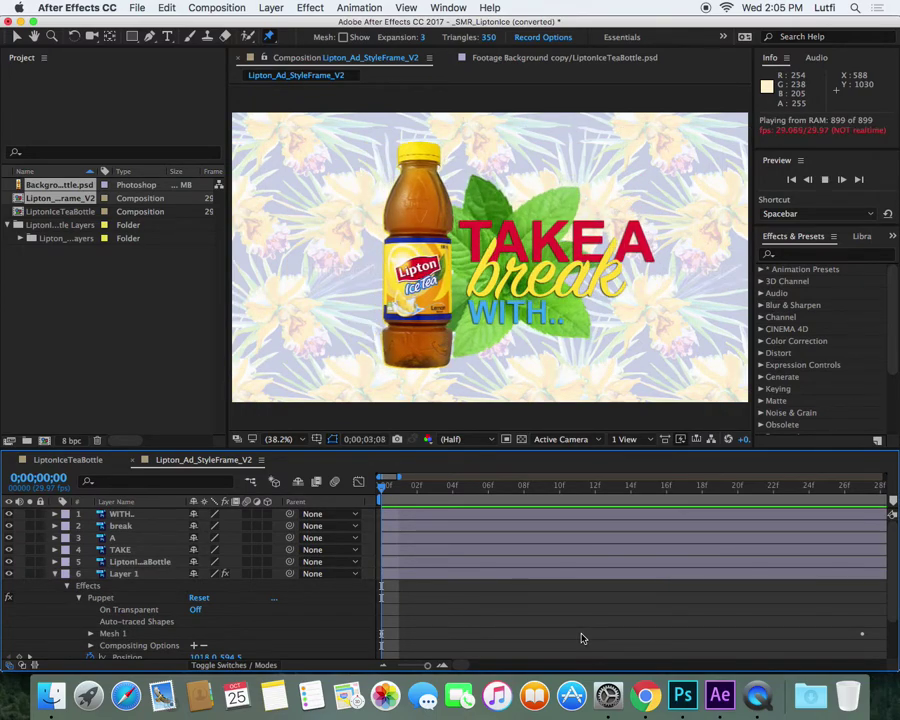
key(space)
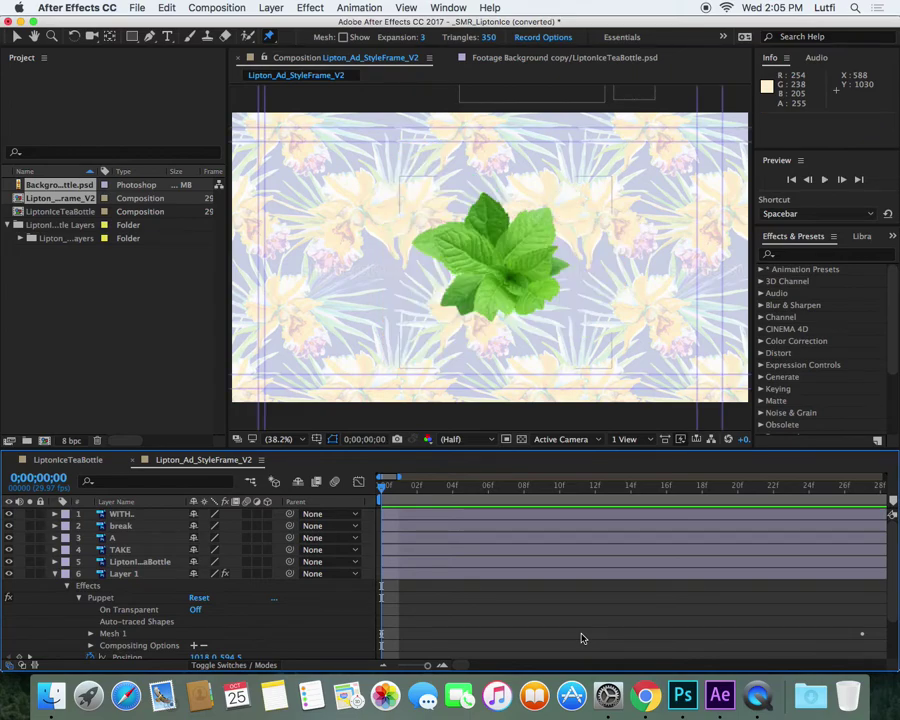
key(space)
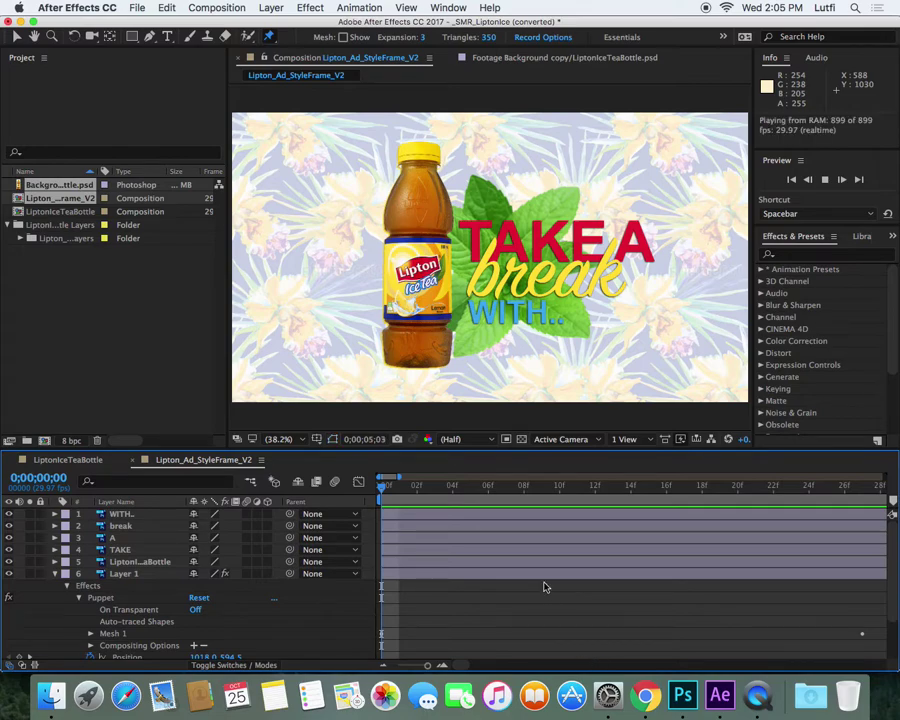
drag(416, 497, 222, 525)
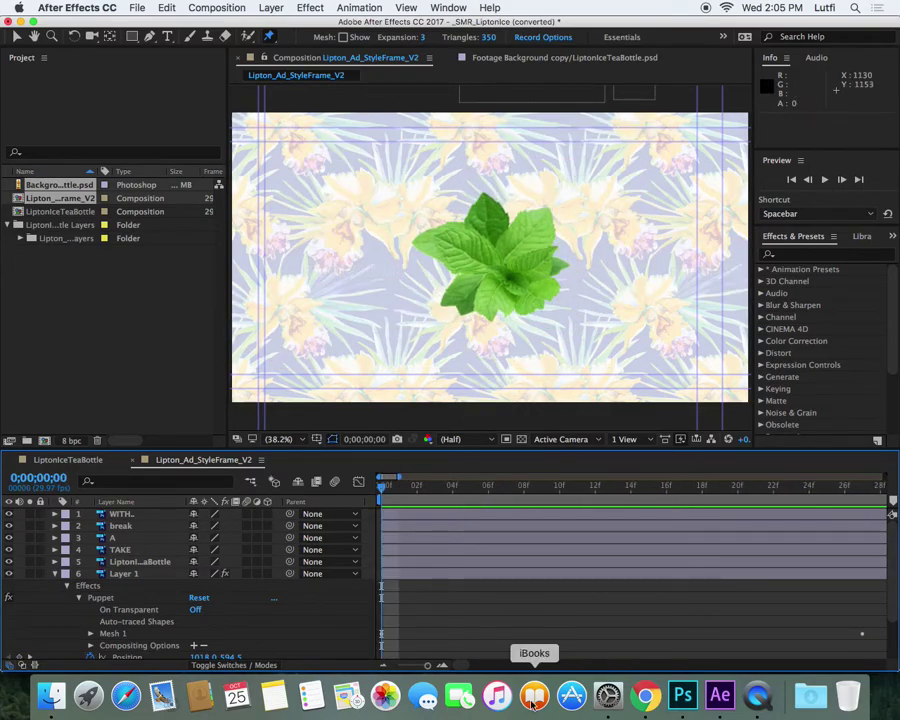
Step: Switch to Photoshop and open Lipton_Ad_StyleFrame_V2.psd from the Desktop's RED/LeavesDemo folder, without creating a new library
click(682, 698)
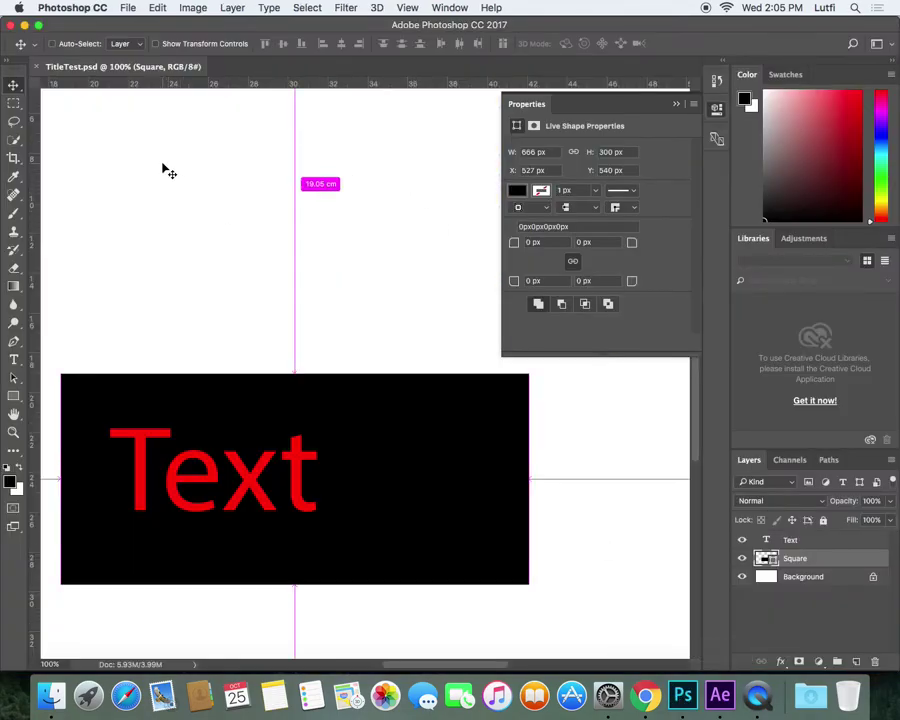
click(128, 7)
click(144, 37)
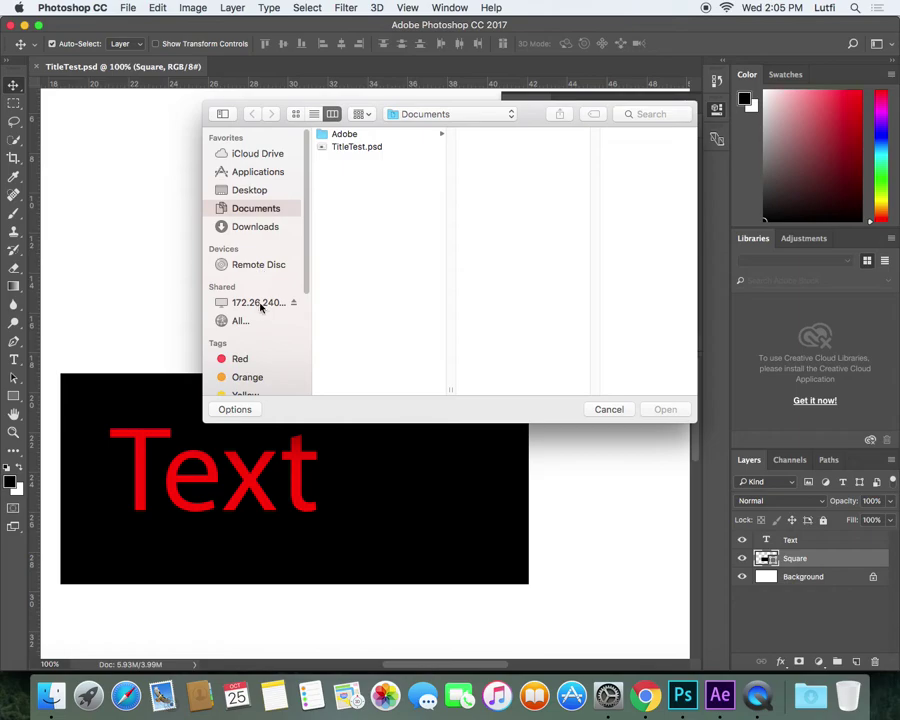
click(250, 189)
click(379, 134)
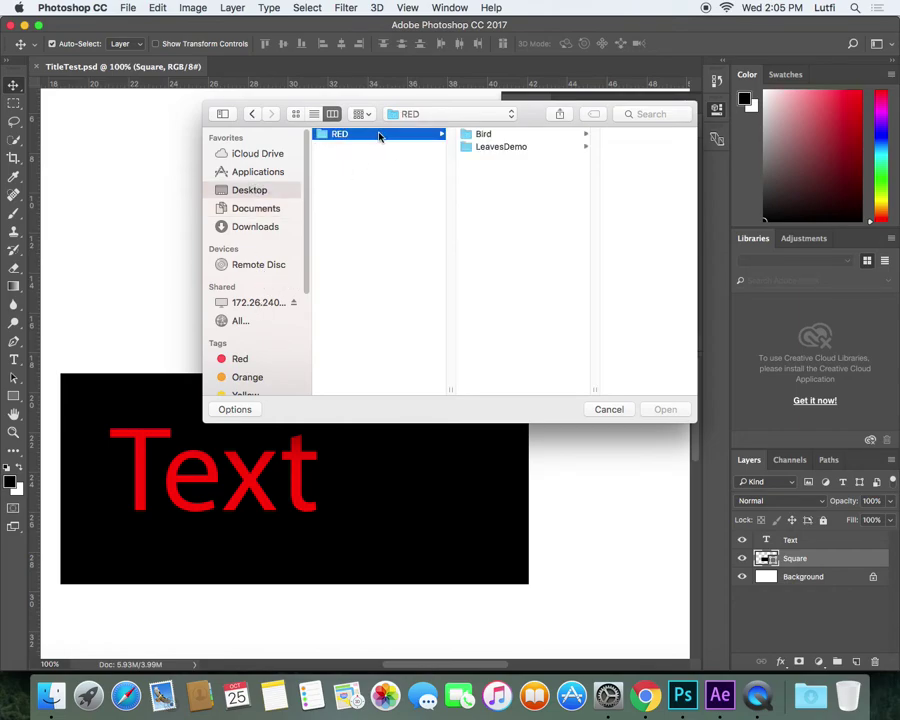
click(500, 136)
click(500, 146)
click(600, 140)
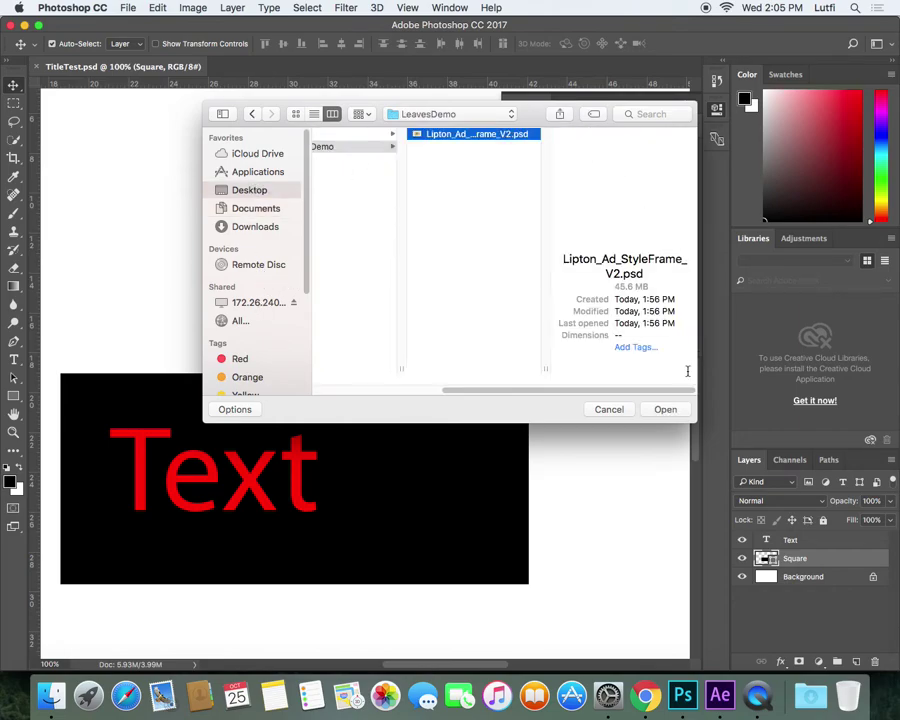
click(672, 409)
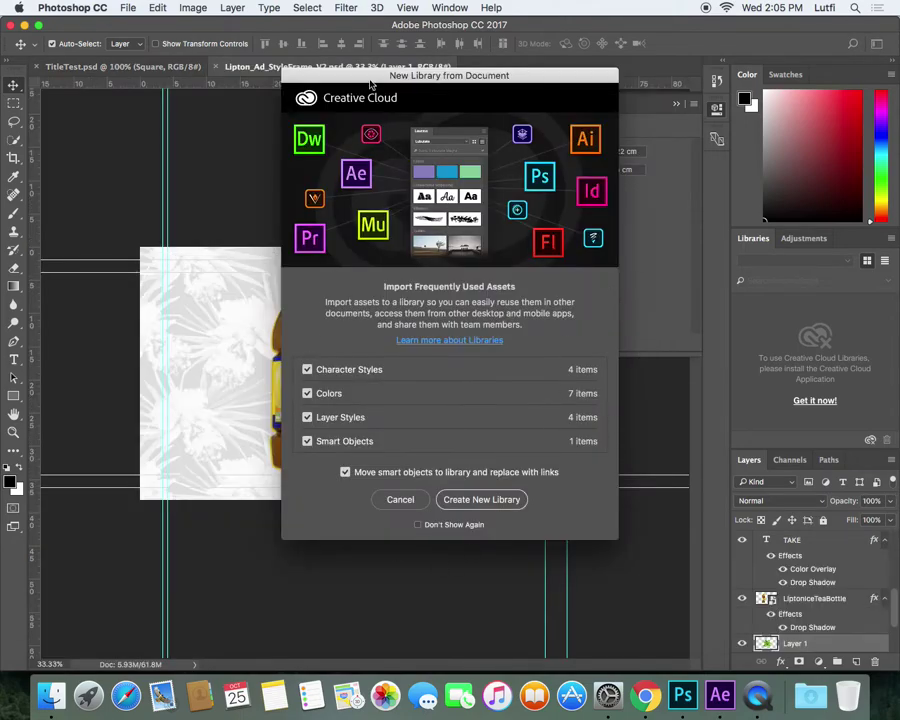
click(398, 499)
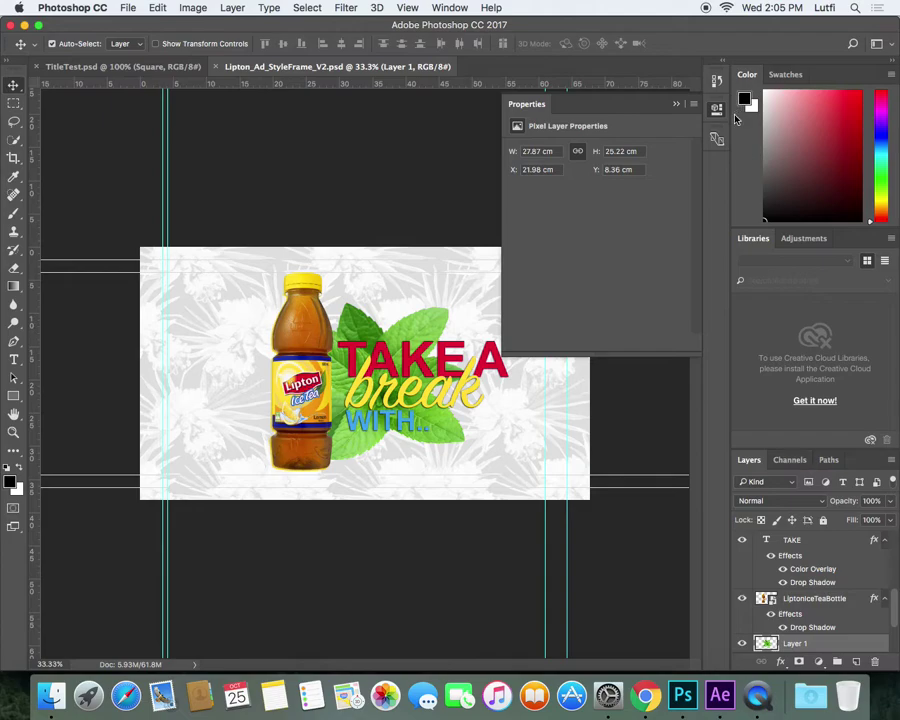
Step: Collapse the layer properties and hide the bottle, TAKE, A, break and WITH.. layers, keeping the mint plant and background visible
click(676, 104)
scroll(752, 613, down, 2)
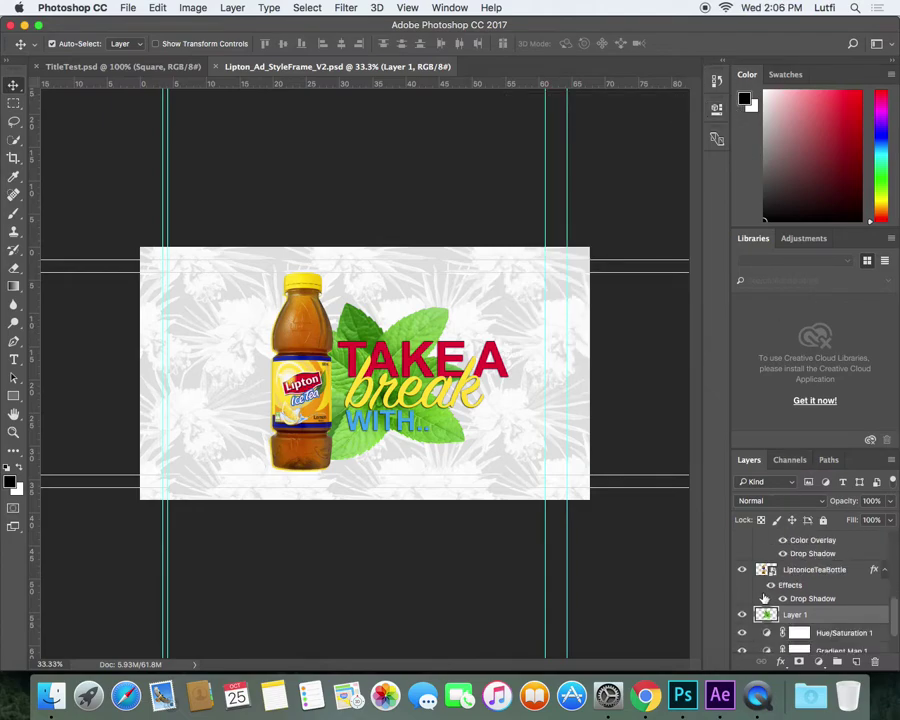
scroll(752, 613, up, 4)
drag(742, 652, 740, 503)
scroll(745, 560, down, 4)
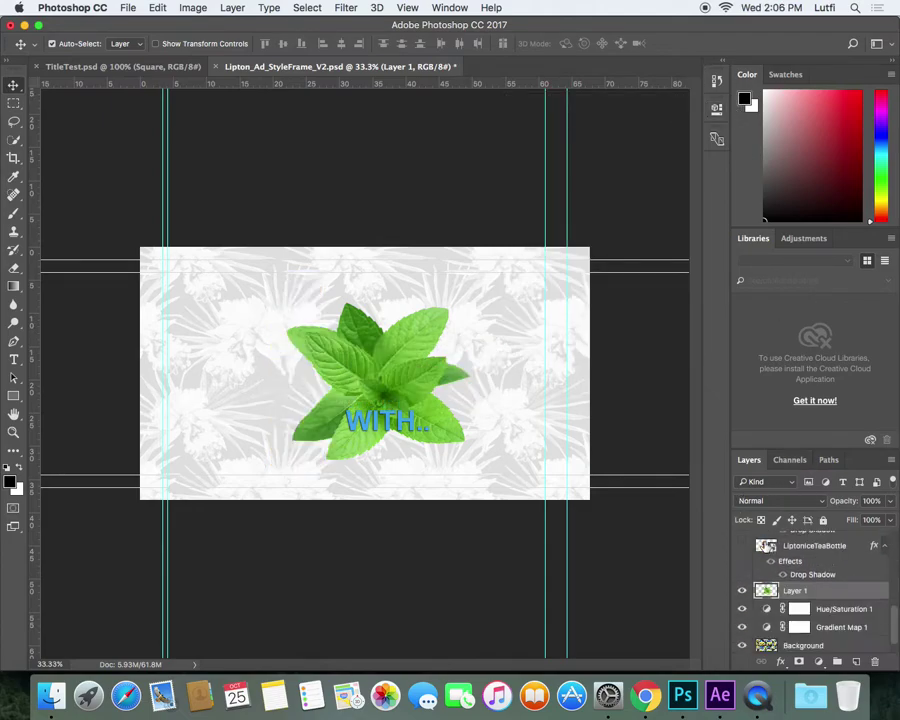
scroll(483, 390, up, 1)
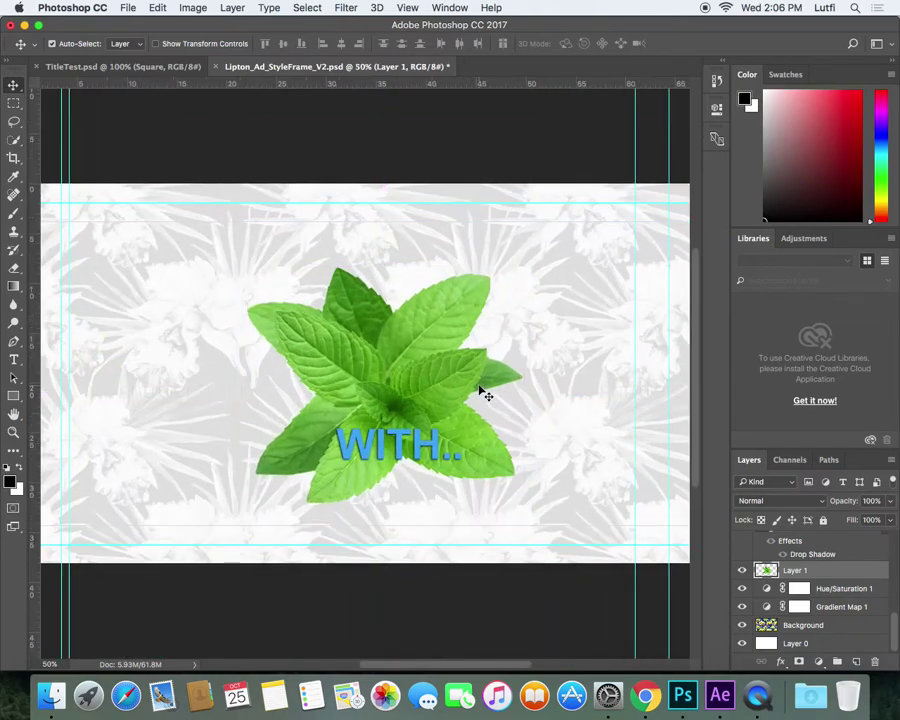
scroll(460, 376, right, 3)
scroll(856, 610, up, 5)
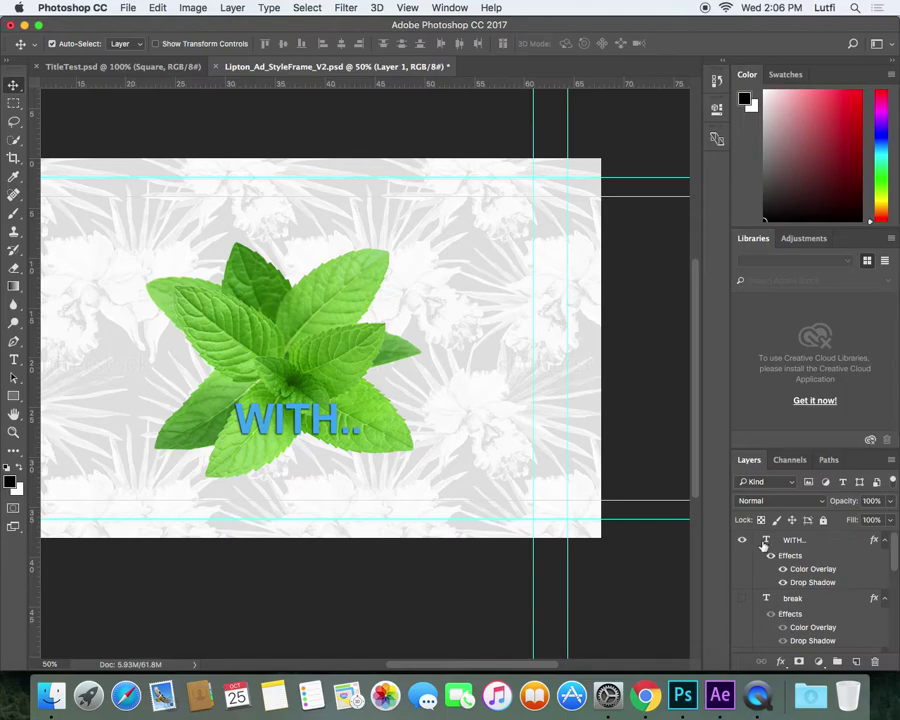
click(742, 540)
Step: Examine the mint plant's overlapping leaves at several magnifications
key(super+minus)
key(super+minus)
key(super+plus)
key(super+plus)
key(super+plus)
key(super+minus)
key(super+minus)
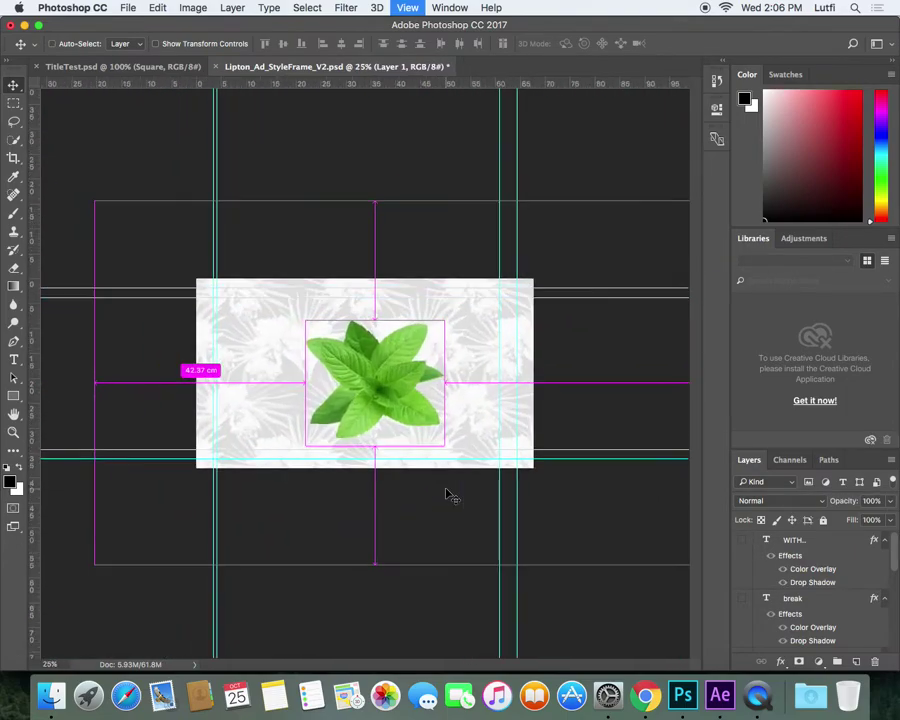
key(super+plus)
key(super+plus)
key(super+plus)
key(super+plus)
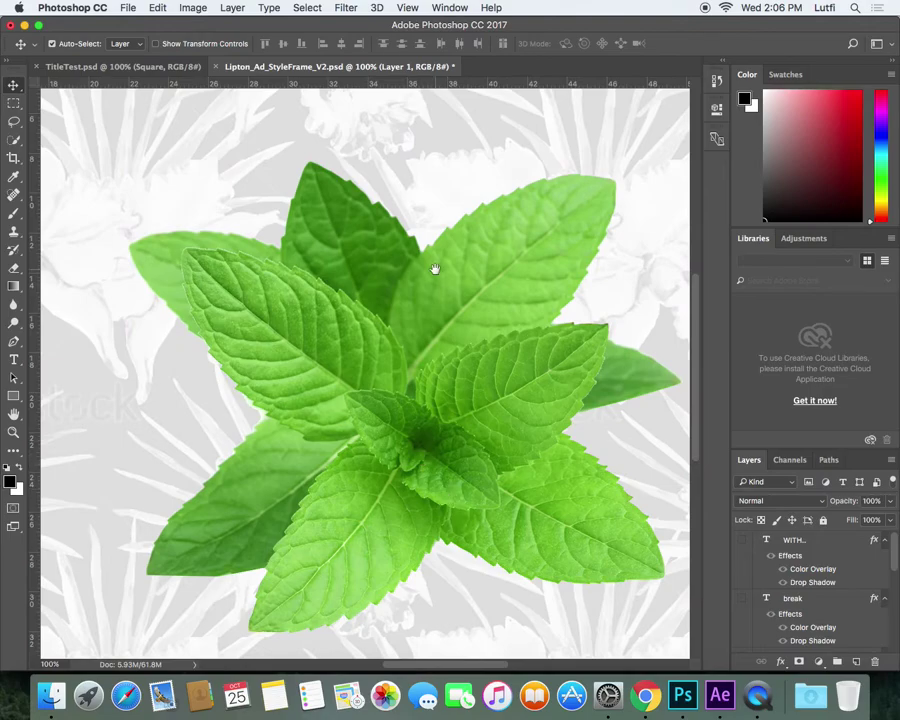
drag(490, 426, 432, 404)
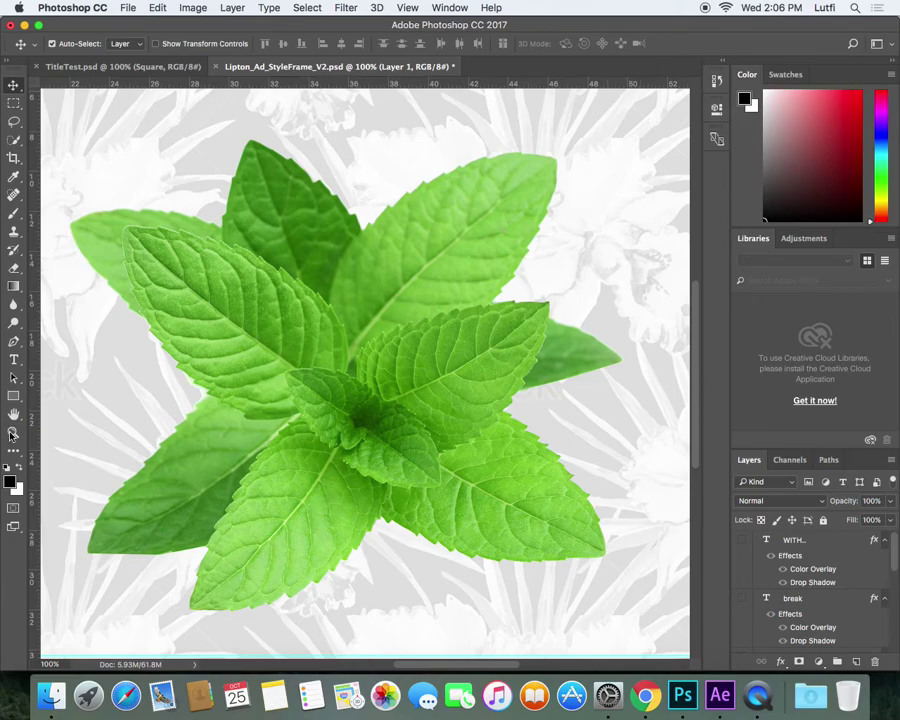
key(super+minus)
key(super+minus)
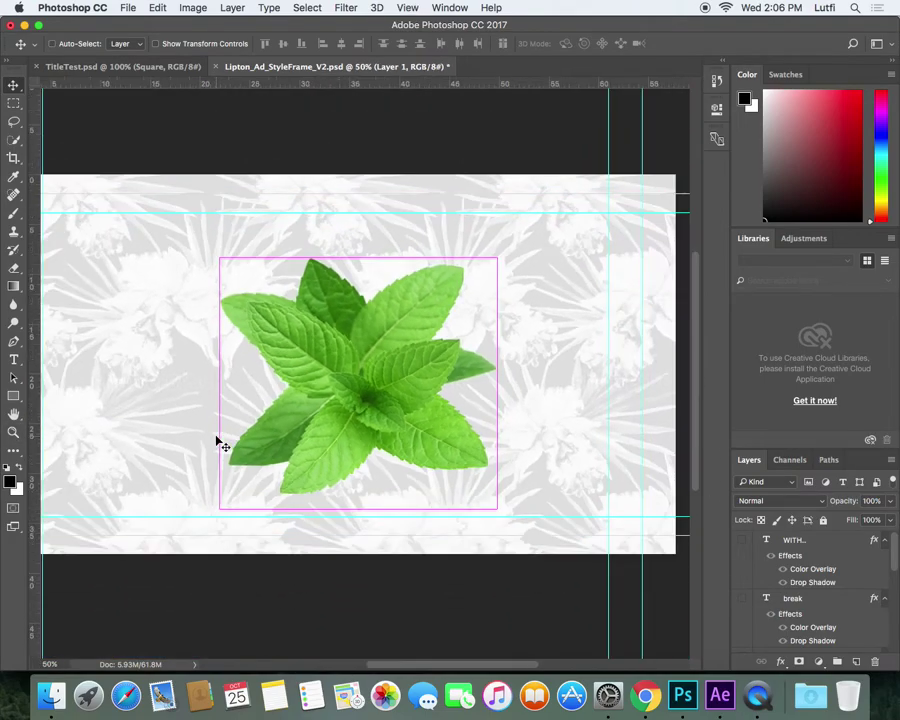
key(super+plus)
key(super+plus)
key(super+minus)
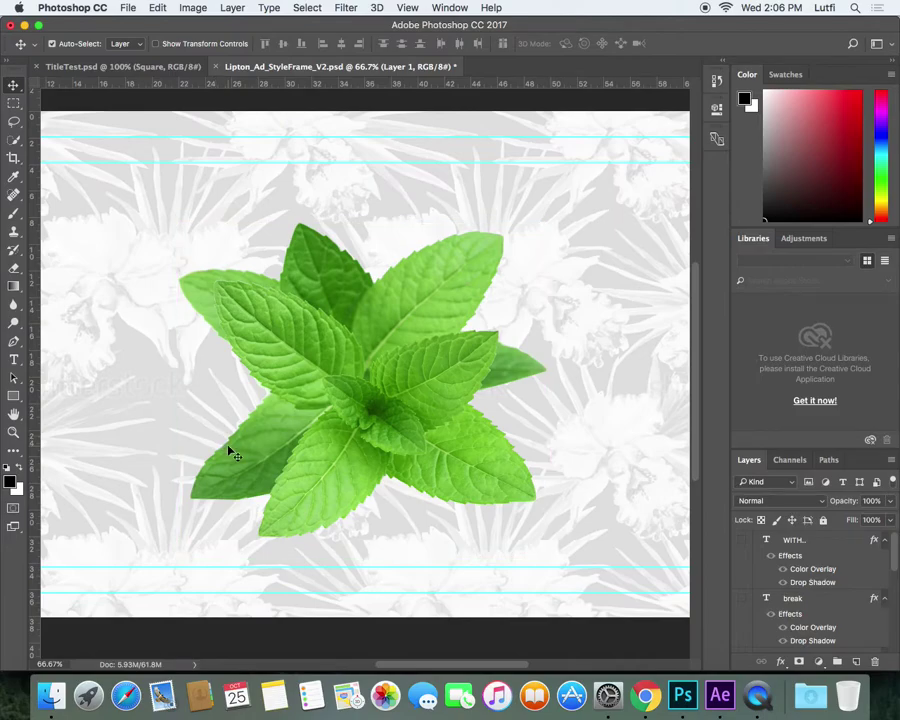
Step: Roughly select the small central leaf pair of the mint plant on Layer 1 with the Quick Selection tool
scroll(326, 515, down, 3)
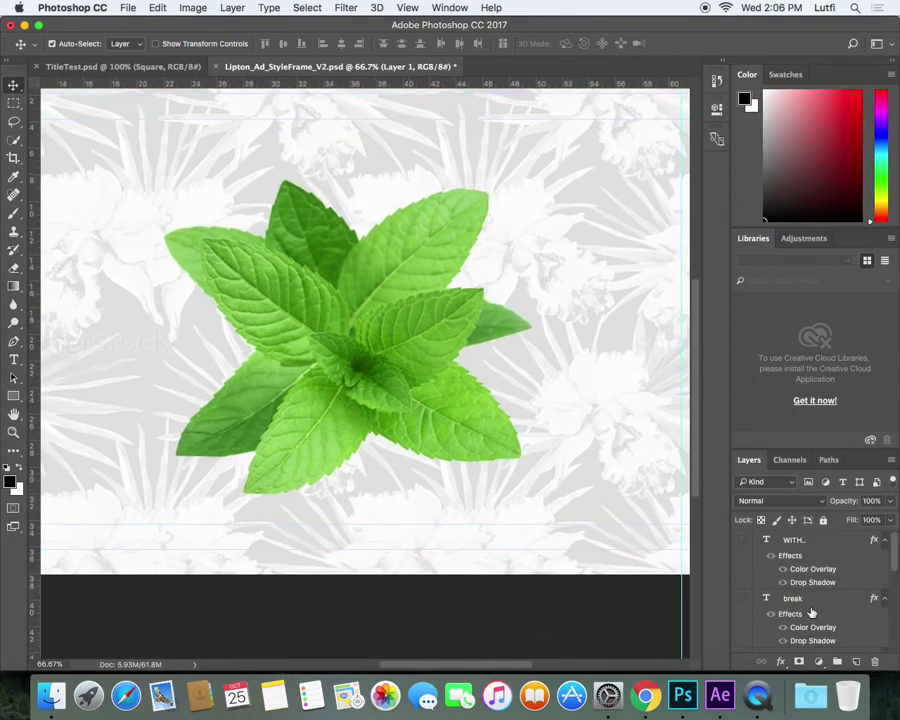
drag(894, 569, 897, 652)
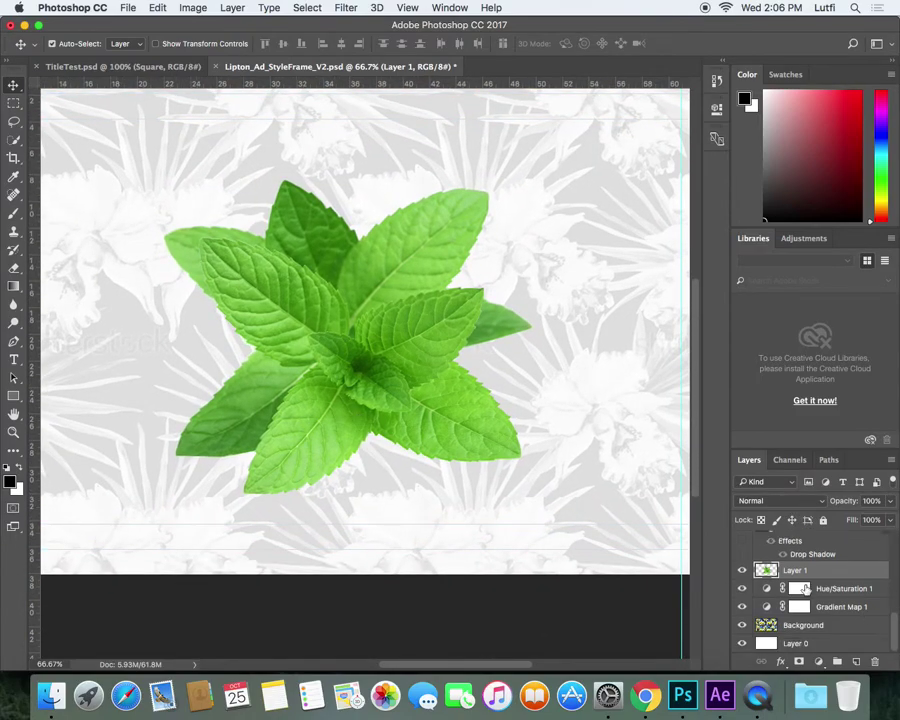
click(14, 140)
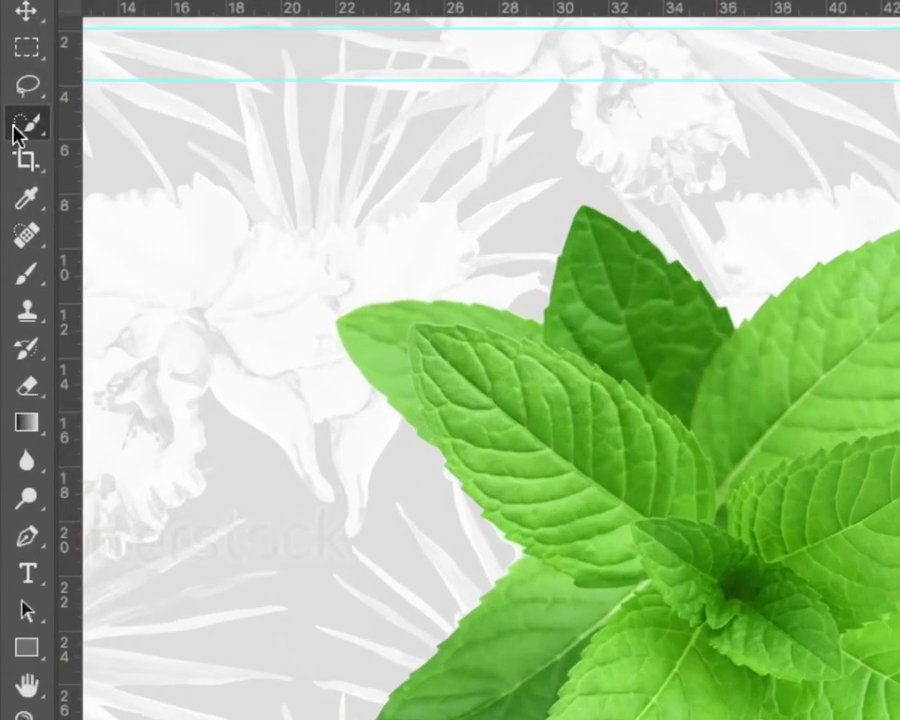
right_click(13, 141)
click(141, 128)
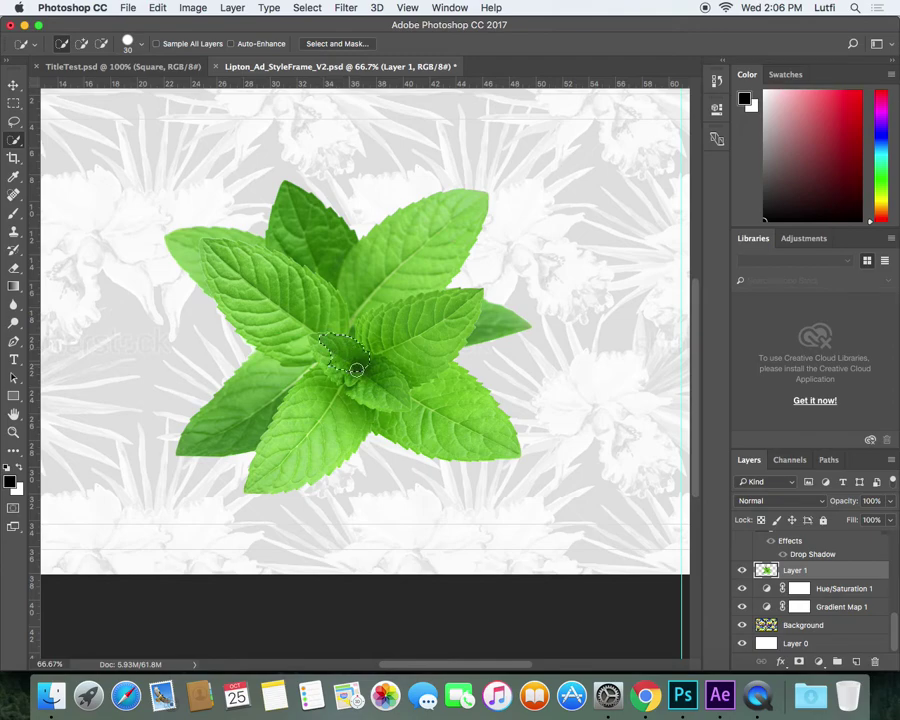
mouse_move(357, 369)
mouse_down()
mouse_move(400, 396)
mouse_move(323, 346)
mouse_up()
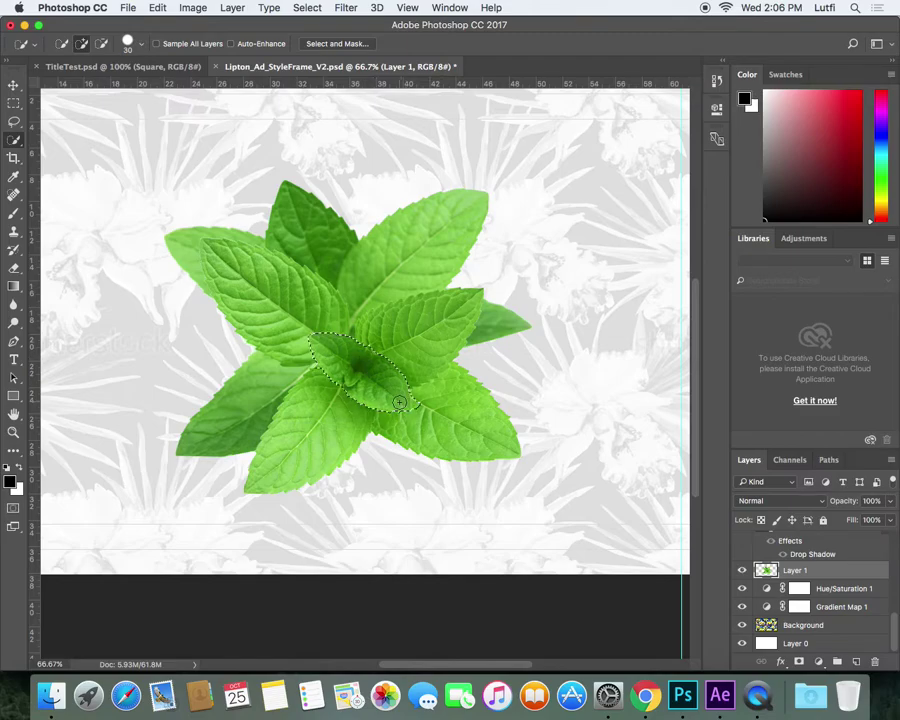
drag(430, 406, 438, 404)
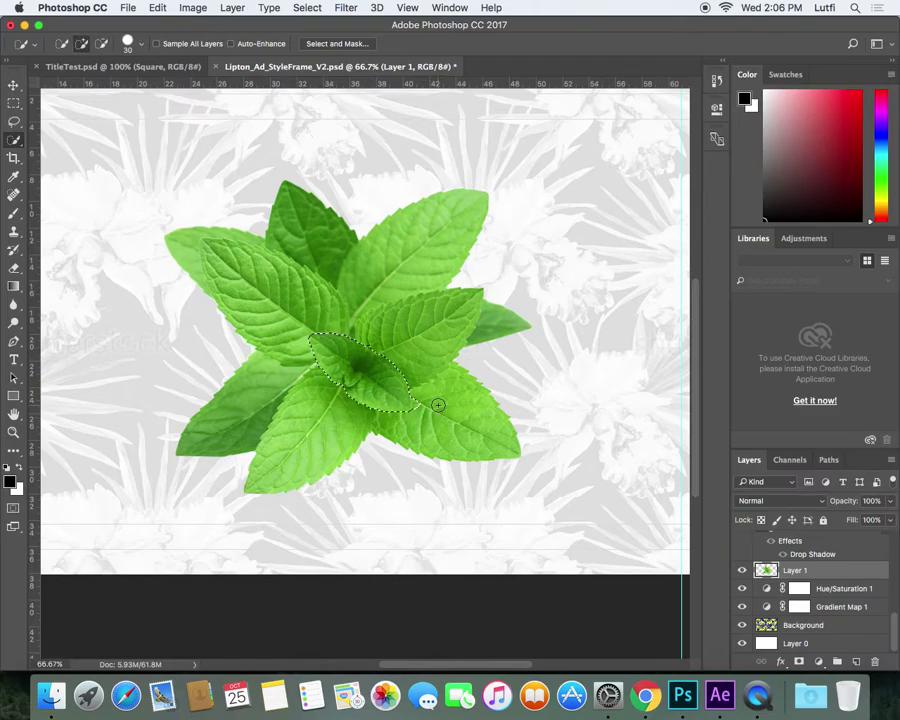
Step: Subtract the spill beyond the lower-right tip of the central leaf pair from the selection, refining with a size 10 brush
key(super+equal)
key(super+equal)
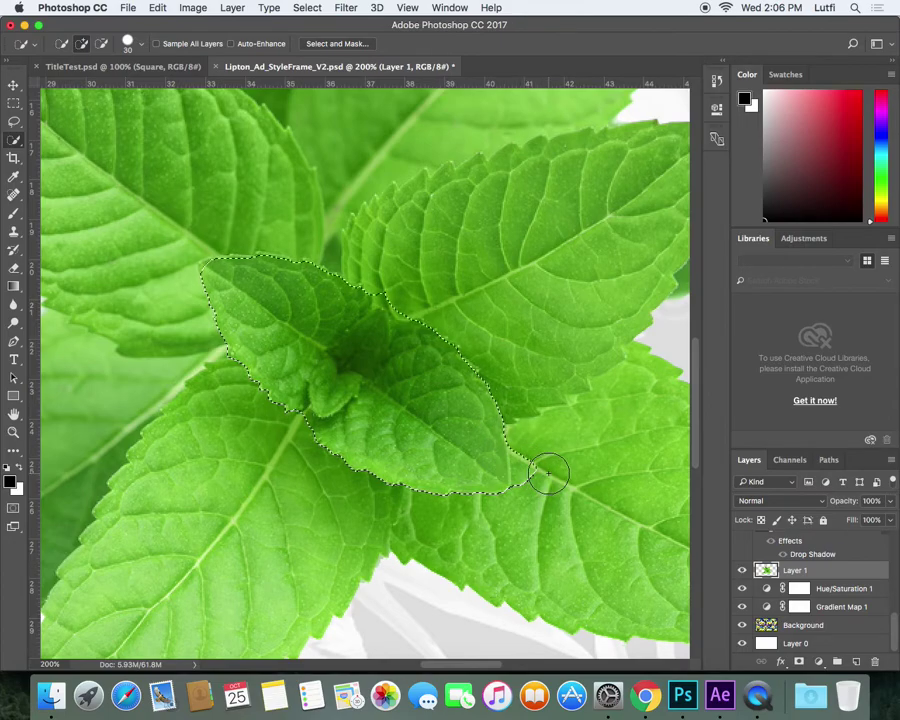
key(alt)
key(alt)
key(alt)
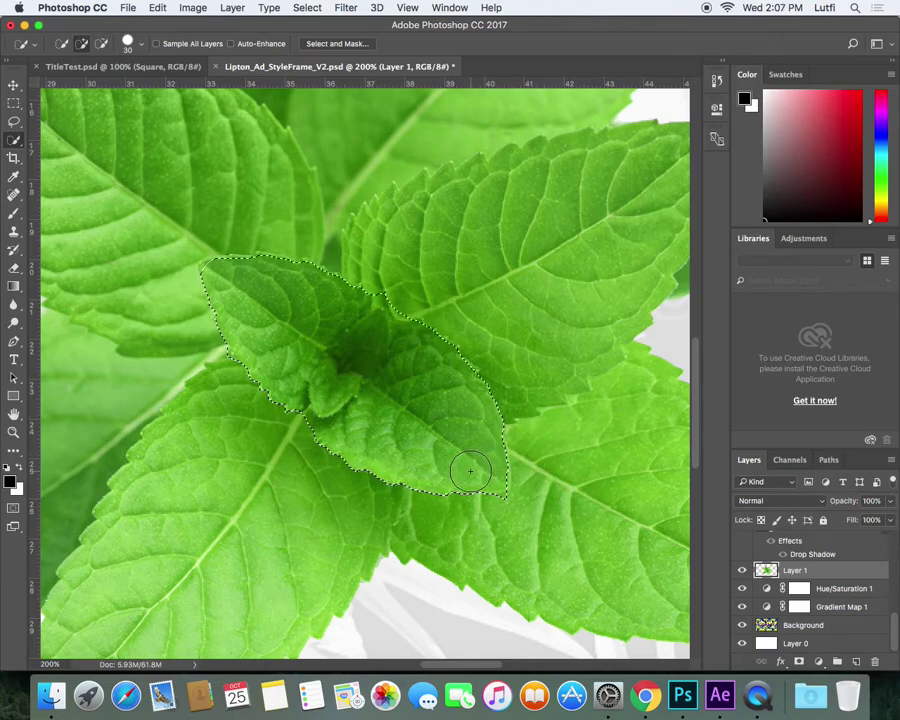
key(alt)
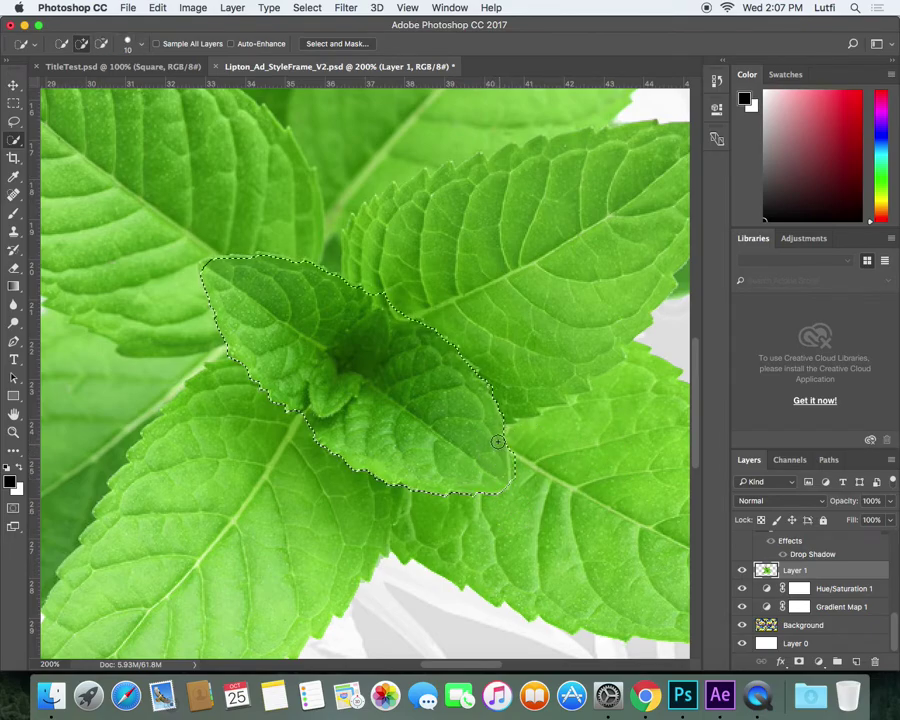
key(alt)
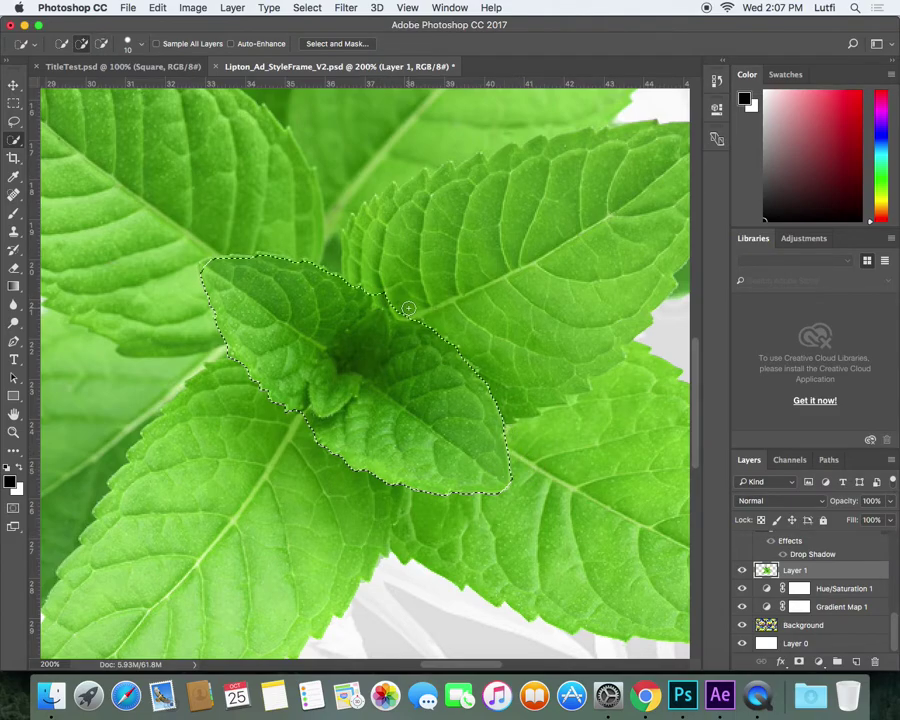
Step: Refine the selection along the notch in the central leaves' upper edge and around their upper-left tip
key(alt)
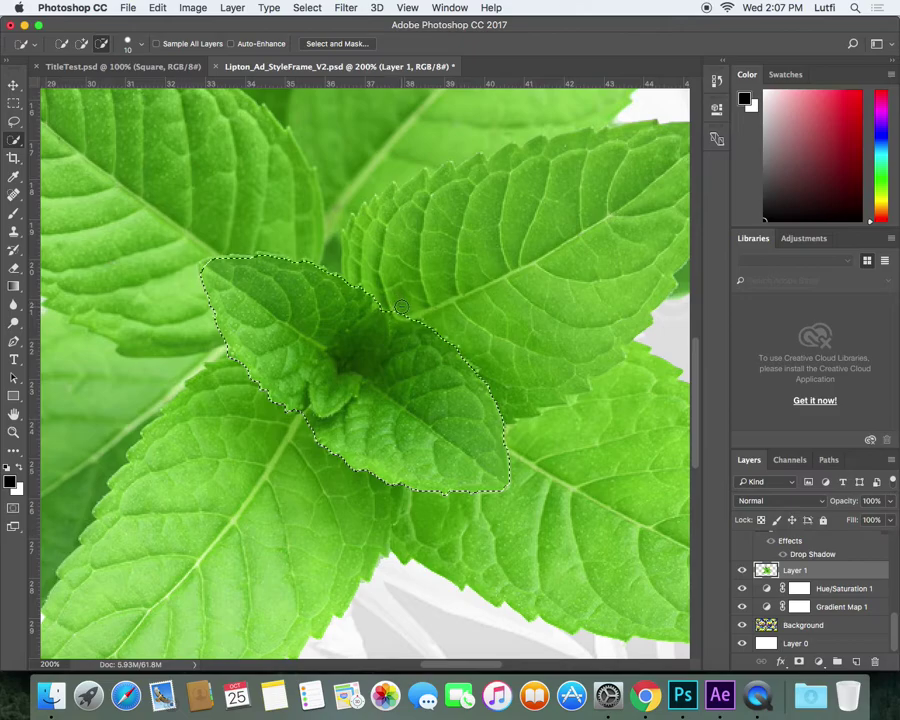
alt+click(402, 313)
alt+click(382, 301)
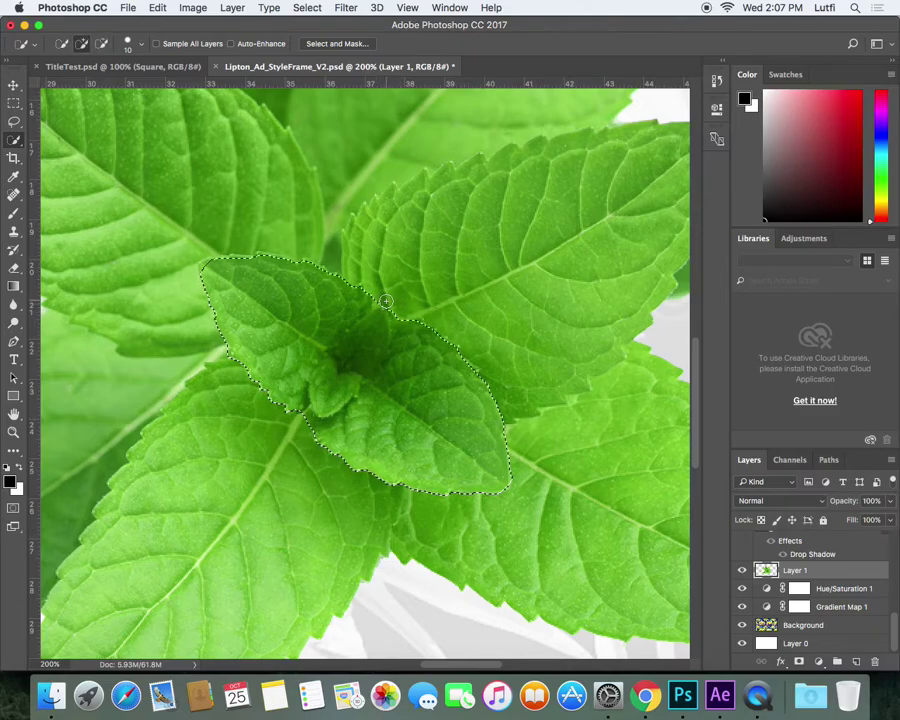
key(alt)
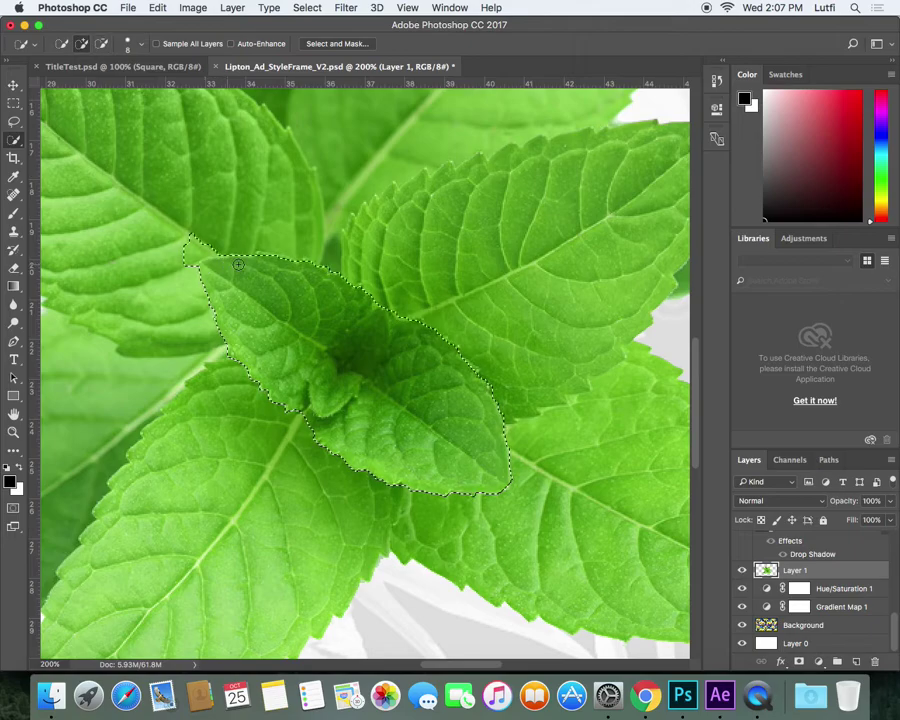
alt+click(205, 258)
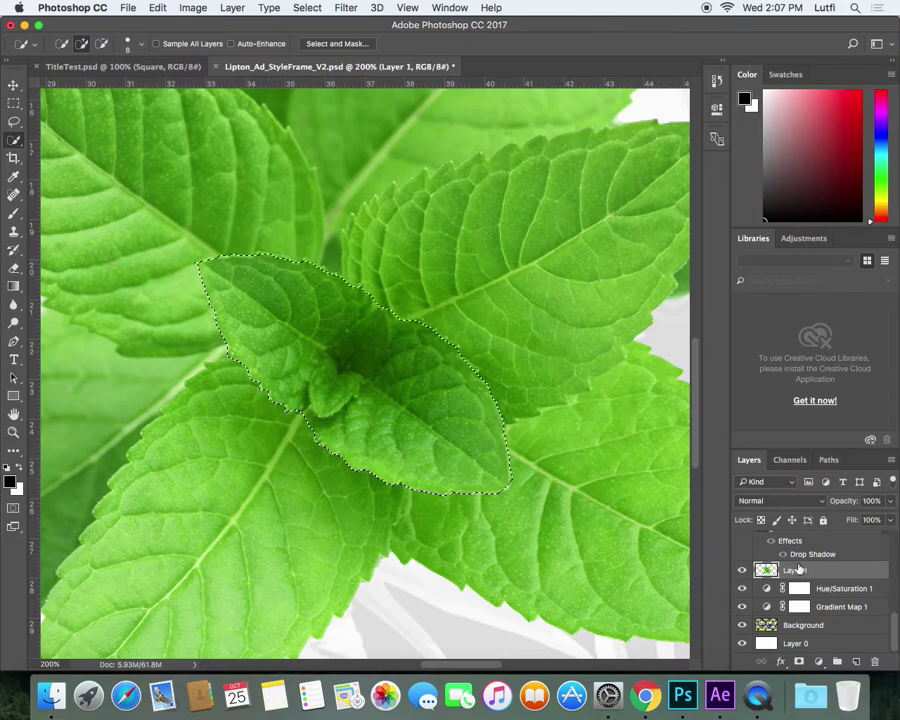
Step: Cut the selected central leaves from Layer 1 and paste them in place on a new layer
key(ctrl+x)
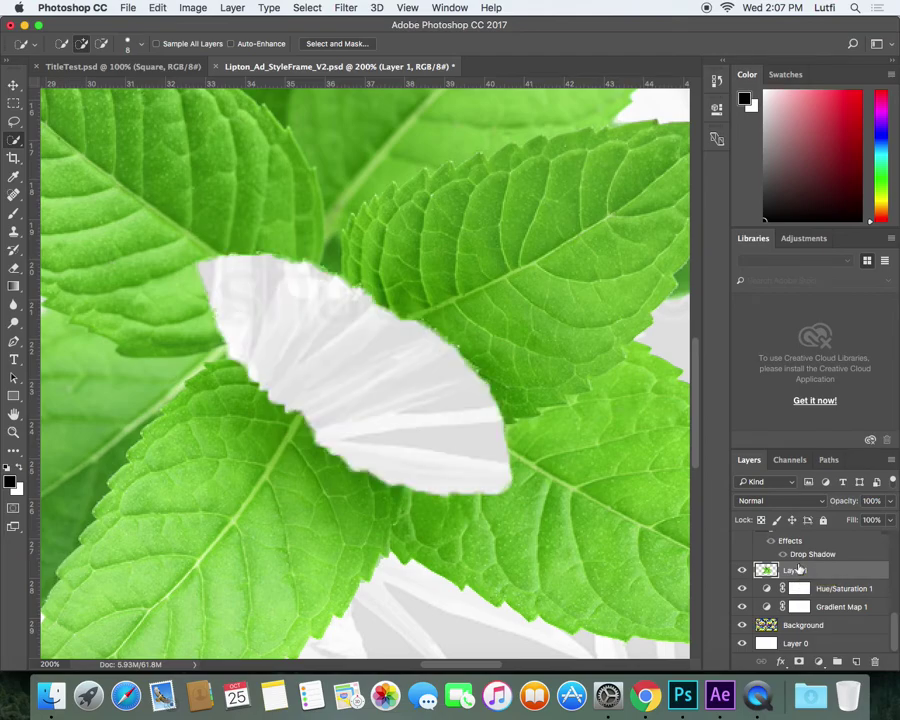
click(157, 7)
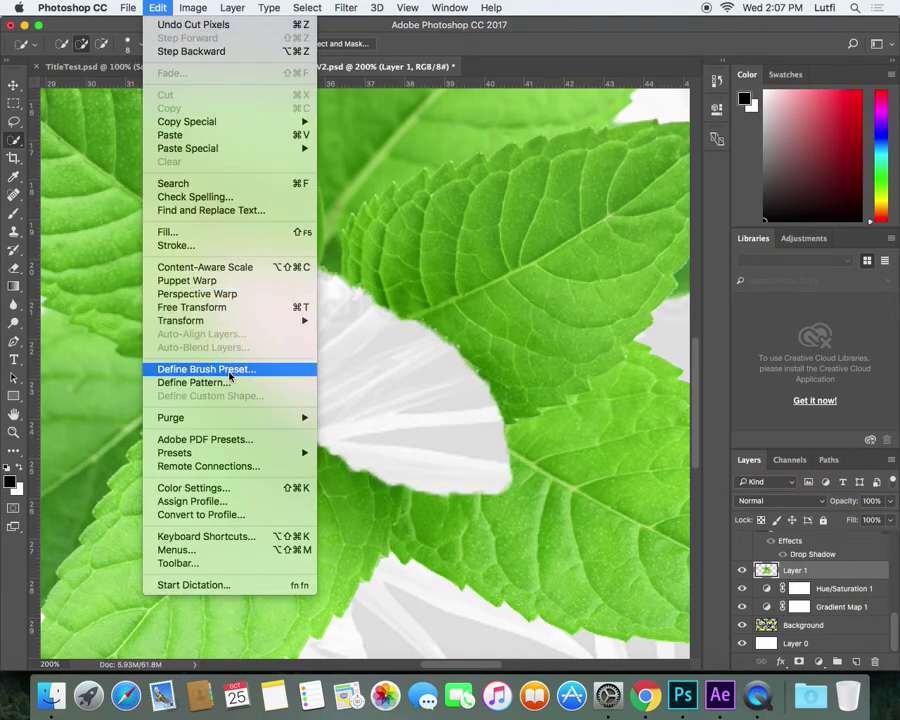
mouse_move(196, 157)
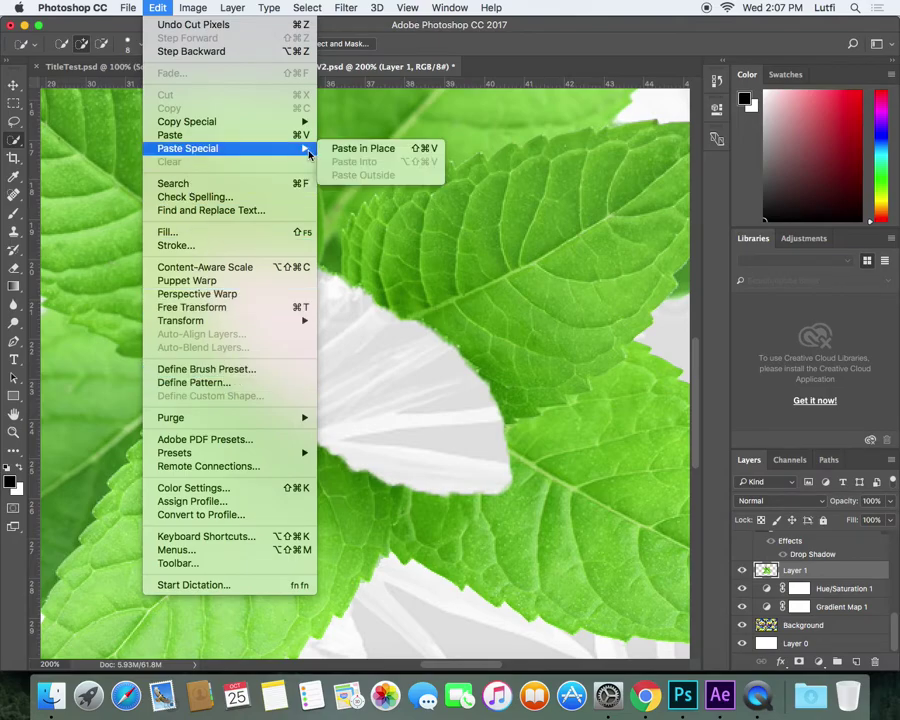
click(367, 150)
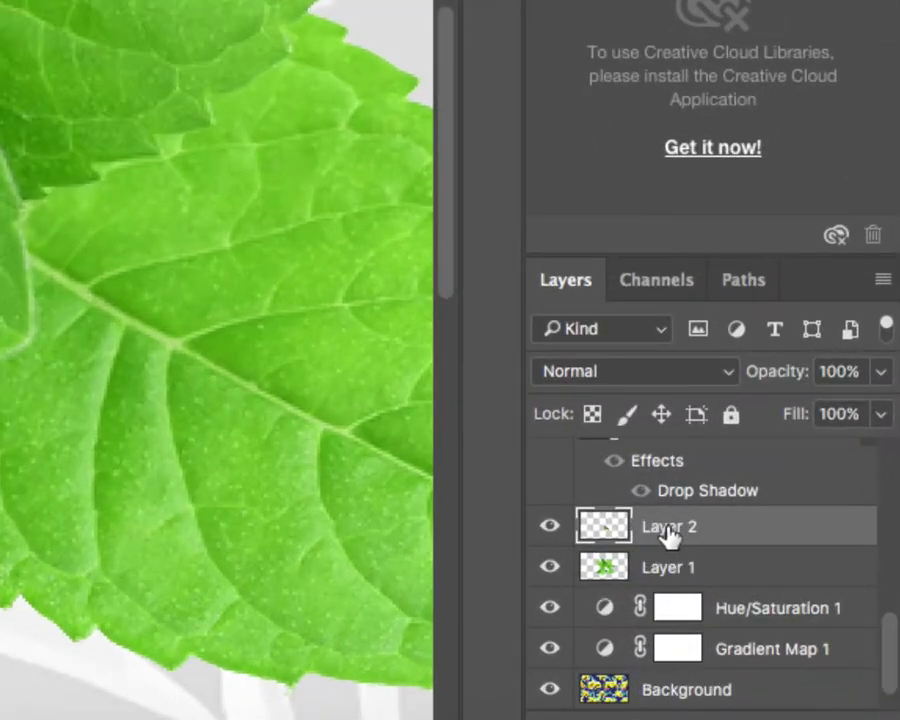
Step: Rename the pasted leaf layer LeafTopLayer
double_click(668, 527)
text(LeaveTopLayer)
key(Return)
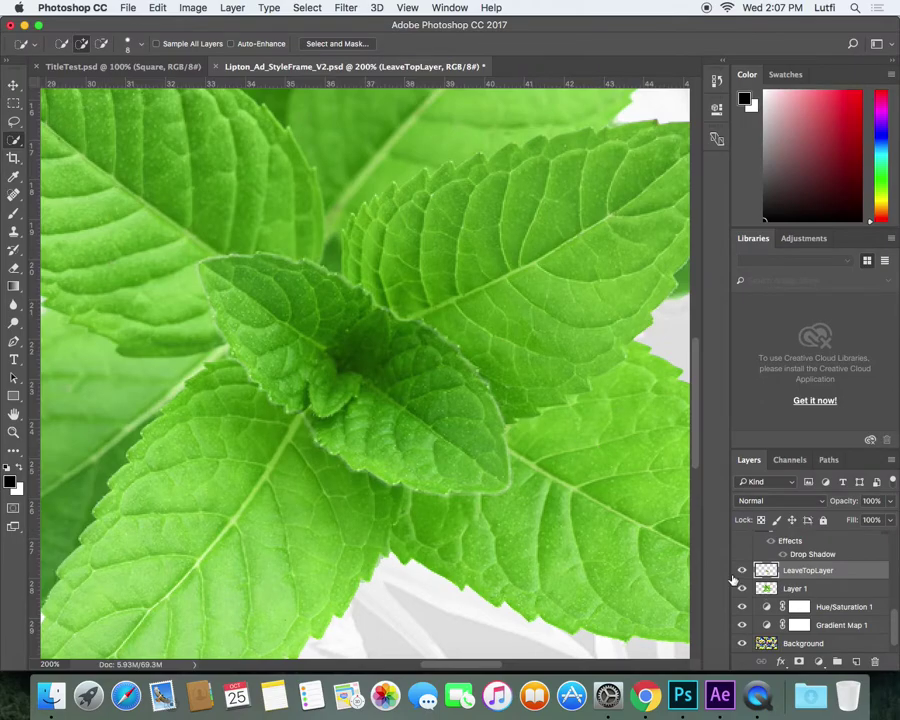
double_click(793, 572)
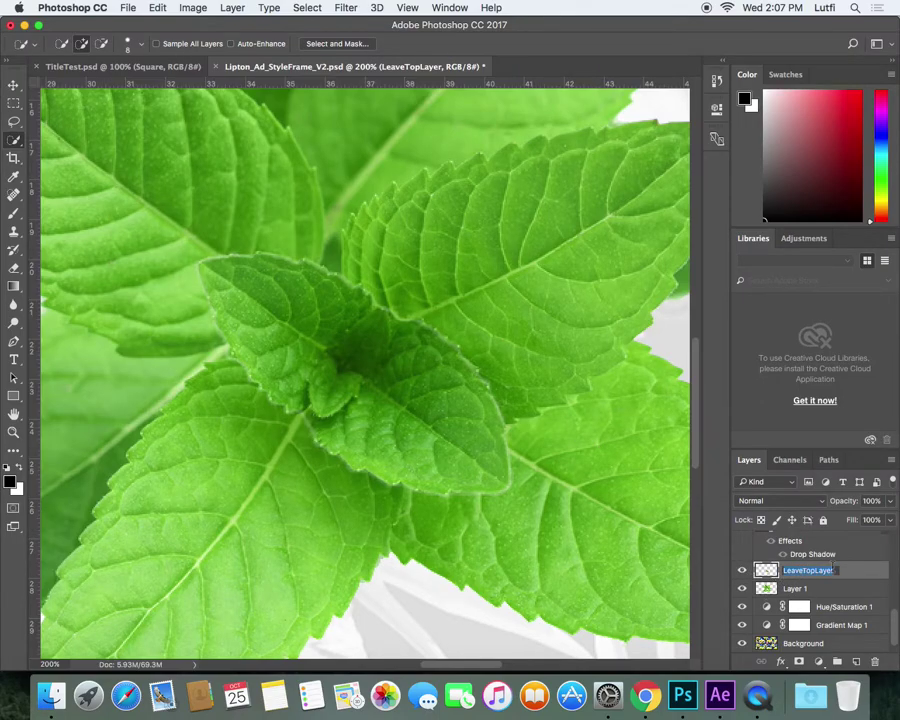
click(805, 571)
key(BackSpace)
key(BackSpace)
text(f)
key(Return)
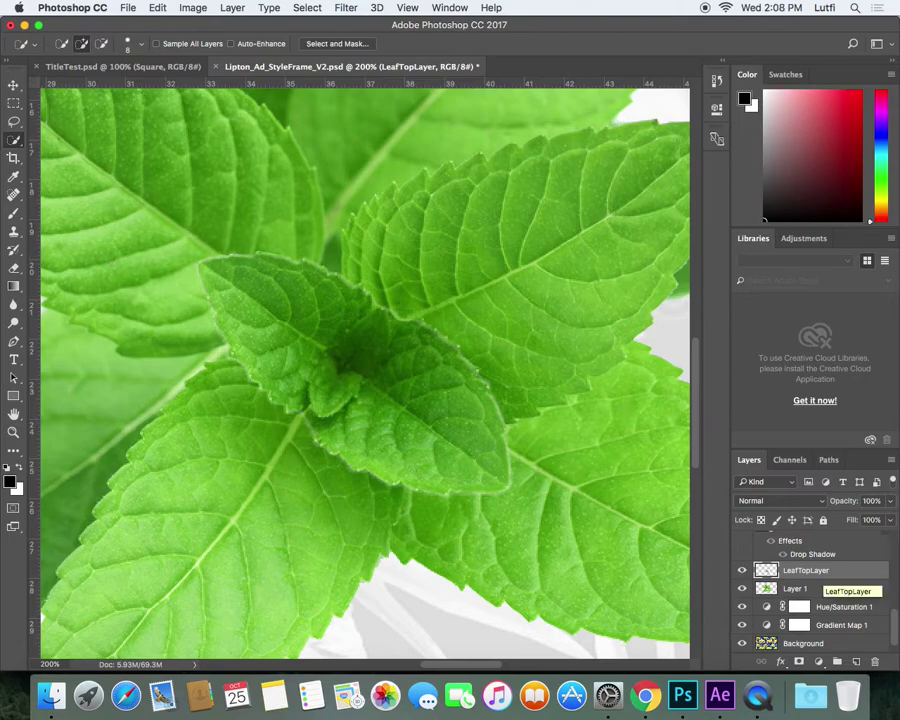
Step: Toggle LeafTopLayer's visibility to compare, leave it hidden, and make Layer 1 the active layer
click(741, 572)
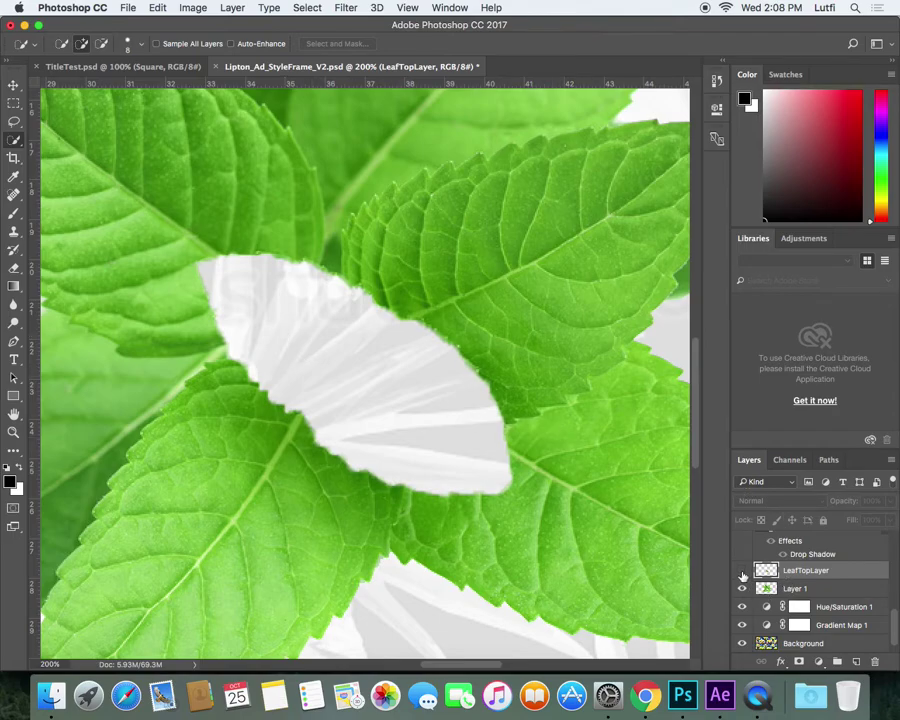
click(742, 572)
click(741, 572)
click(771, 591)
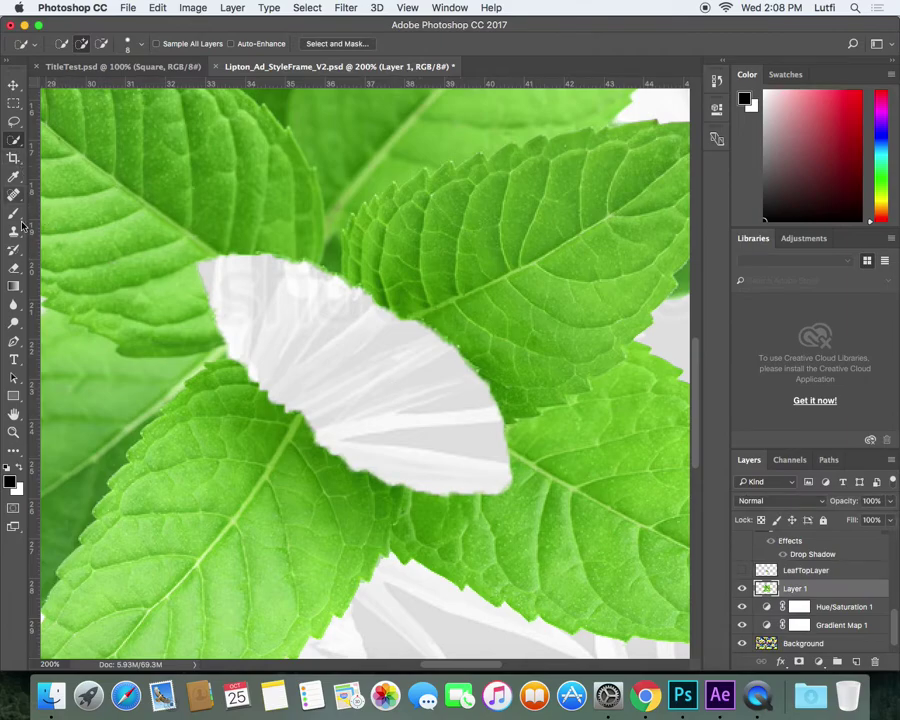
Step: Extend the left and lower leaves into the gap's left and lower edges on Layer 1 with the Clone Stamp tool
key(s)
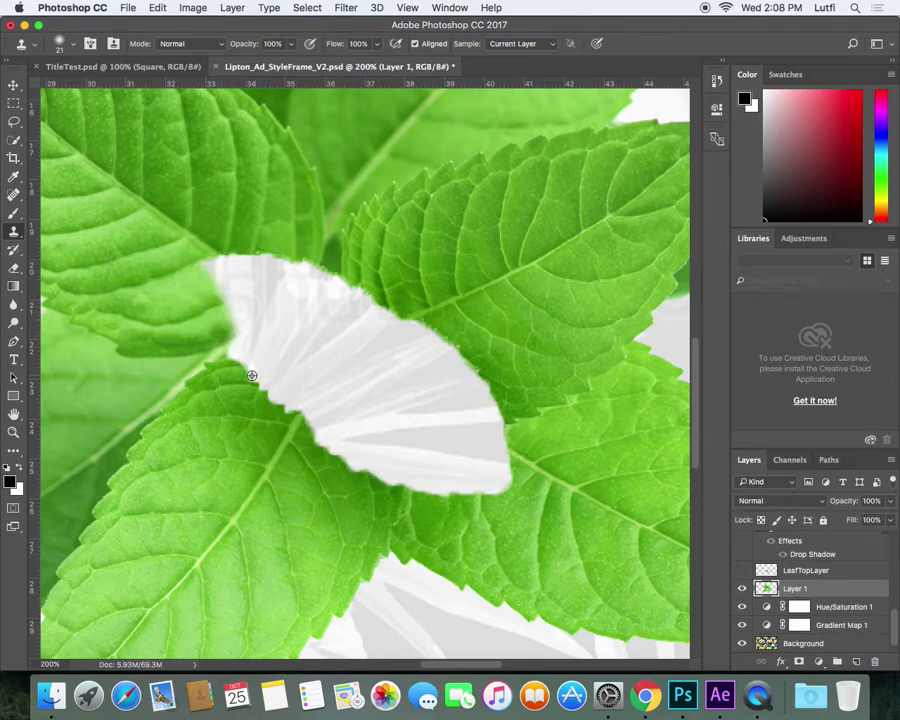
mouse_move(225, 374)
mouse_down()
mouse_move(286, 408)
mouse_move(284, 448)
mouse_move(298, 415)
mouse_move(288, 407)
mouse_move(357, 474)
mouse_move(490, 484)
mouse_up()
alt+click(273, 466)
alt+click(386, 512)
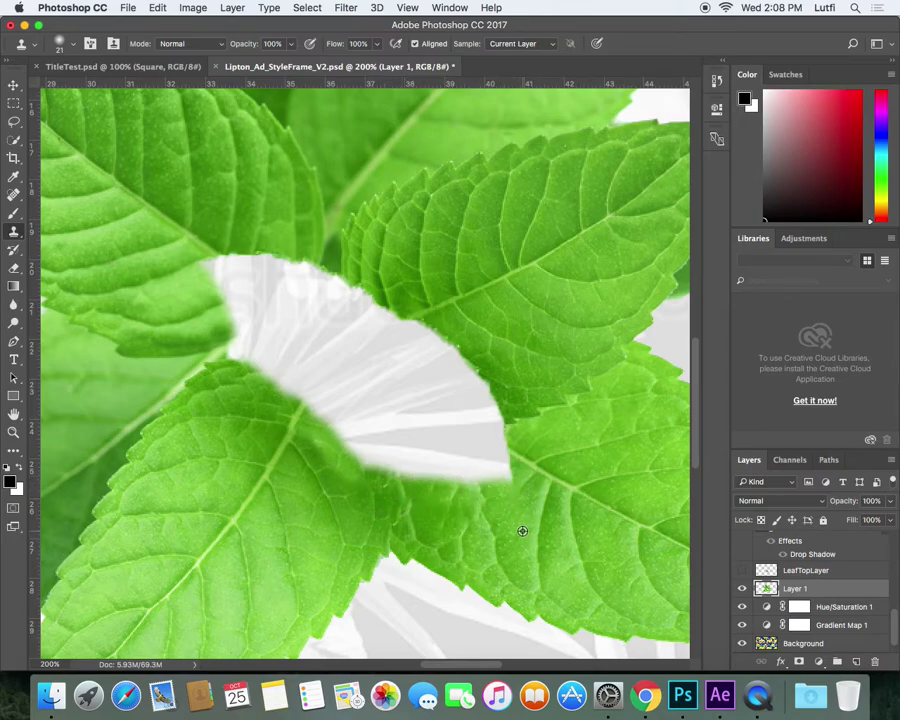
alt+click(562, 480)
mouse_move(500, 446)
mouse_down()
mouse_move(507, 454)
mouse_move(483, 475)
mouse_move(452, 468)
mouse_move(482, 464)
mouse_move(362, 474)
mouse_up()
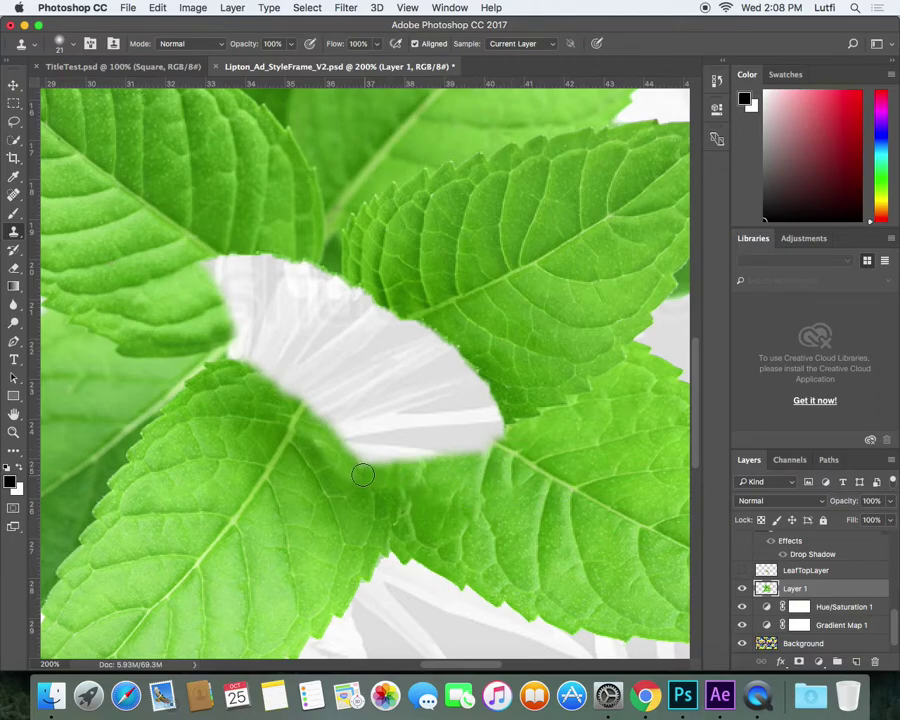
Step: Clone leaf texture over the gap's upper-right edge and right tip, sampling from the adjacent right-hand leaves
alt+click(341, 248)
mouse_move(348, 277)
mouse_down()
mouse_move(402, 315)
mouse_move(378, 321)
mouse_move(405, 327)
mouse_up()
alt+click(440, 305)
mouse_move(466, 350)
mouse_down()
mouse_move(509, 398)
mouse_move(435, 338)
mouse_move(491, 373)
mouse_move(529, 418)
mouse_move(490, 362)
mouse_move(451, 351)
mouse_move(473, 378)
mouse_up()
alt+click(488, 361)
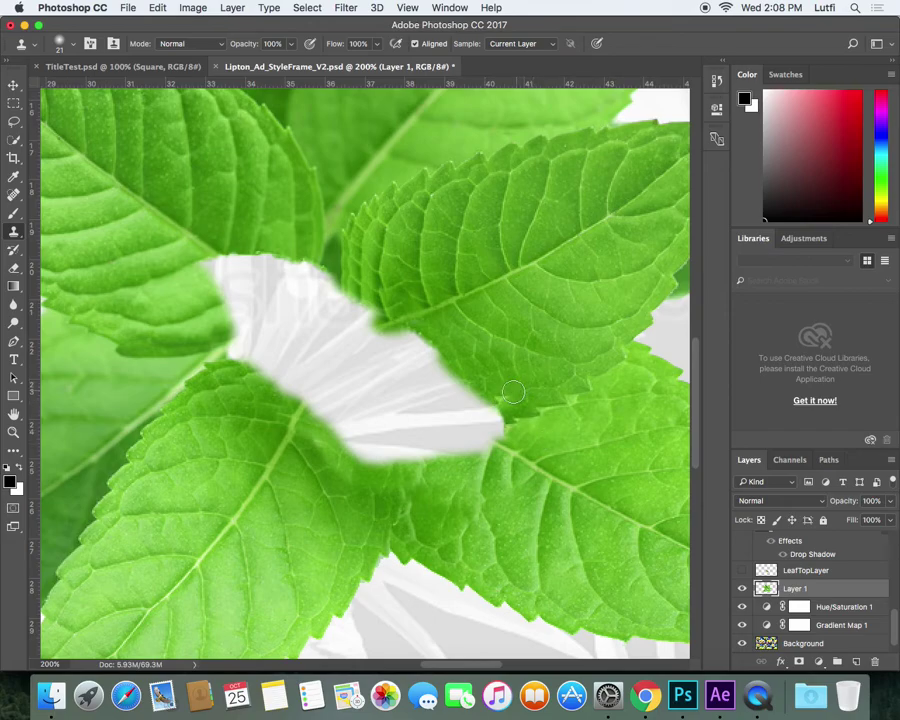
alt+click(539, 468)
drag(498, 442, 494, 434)
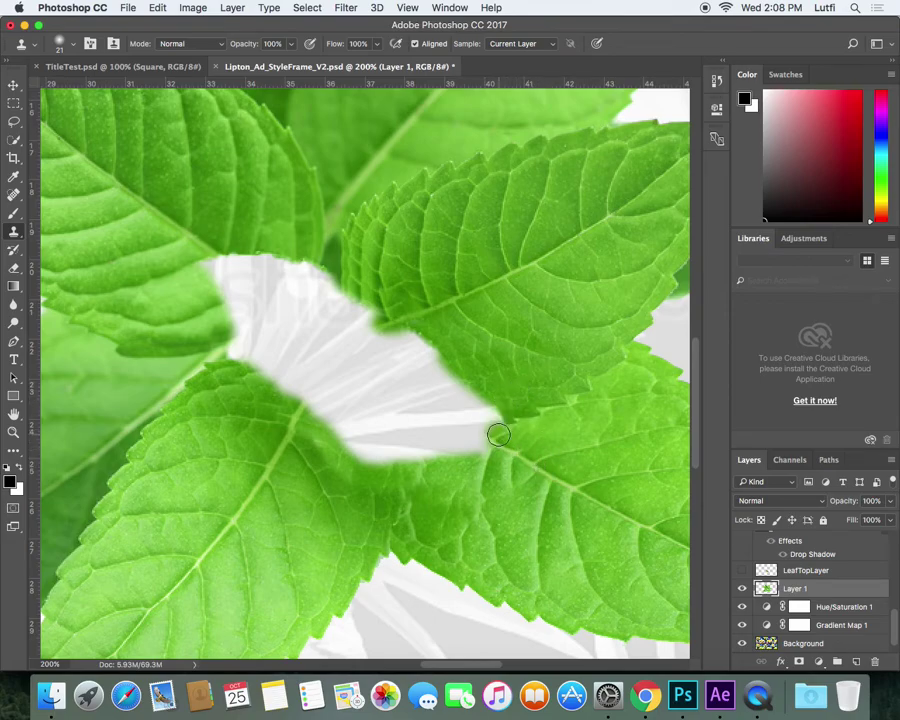
alt+click(528, 411)
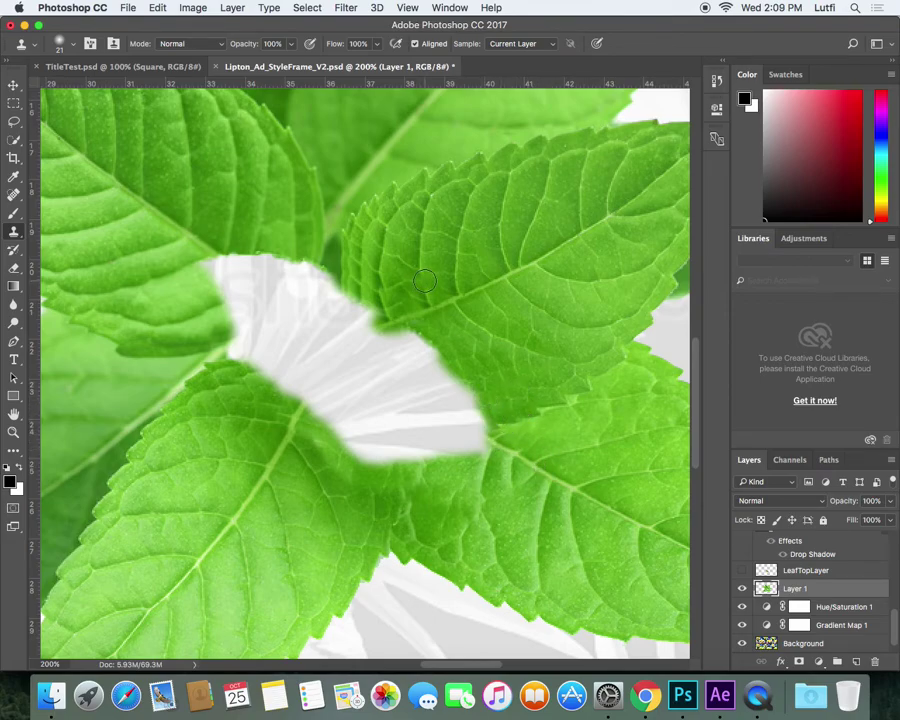
Step: Clone the upper-left leaf's tip and the lower-left leaf's edge and midrib further into the gap
alt+click(187, 239)
mouse_move(210, 256)
mouse_down()
mouse_move(217, 253)
mouse_move(193, 263)
mouse_move(205, 269)
mouse_move(239, 246)
mouse_up()
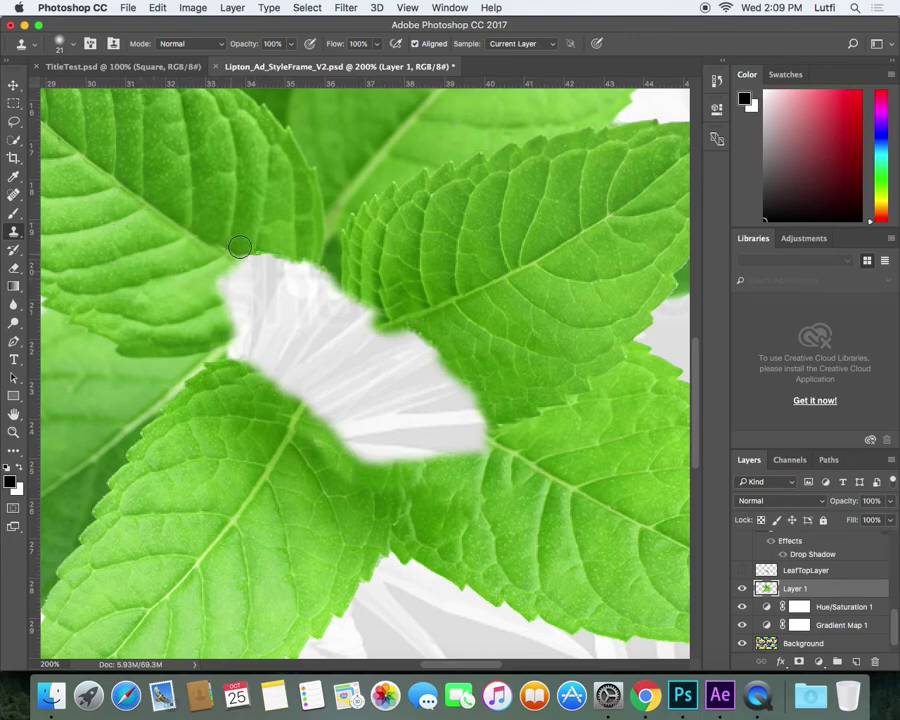
mouse_move(207, 287)
mouse_down()
mouse_move(251, 313)
mouse_move(265, 257)
mouse_move(287, 264)
mouse_move(264, 298)
mouse_up()
alt+click(224, 427)
drag(231, 354, 343, 430)
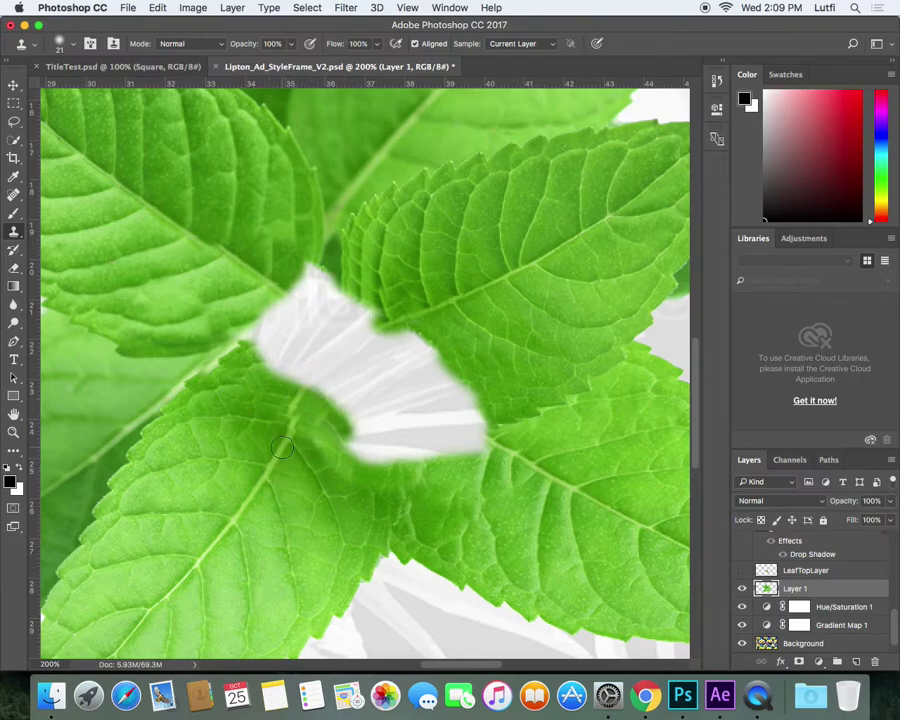
mouse_move(293, 402)
mouse_down()
mouse_move(319, 418)
mouse_move(342, 470)
mouse_move(377, 464)
mouse_move(347, 428)
mouse_up()
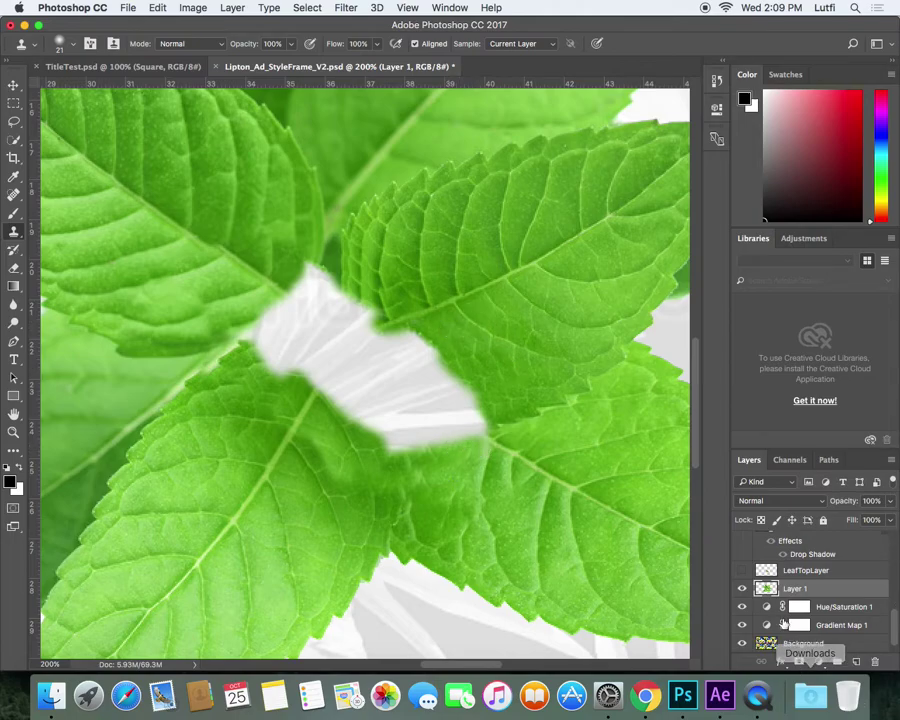
Step: Show LeafTopLayer again, make it active with the Move tool, and check how it covers the cloned leaf edges
click(739, 570)
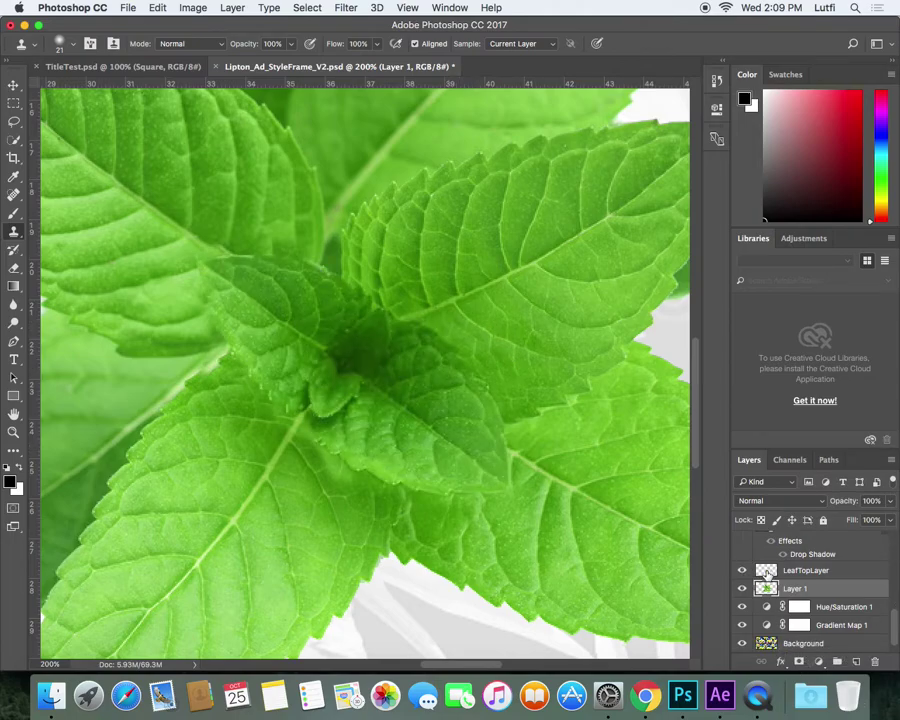
click(767, 571)
key(v)
drag(205, 203, 321, 331)
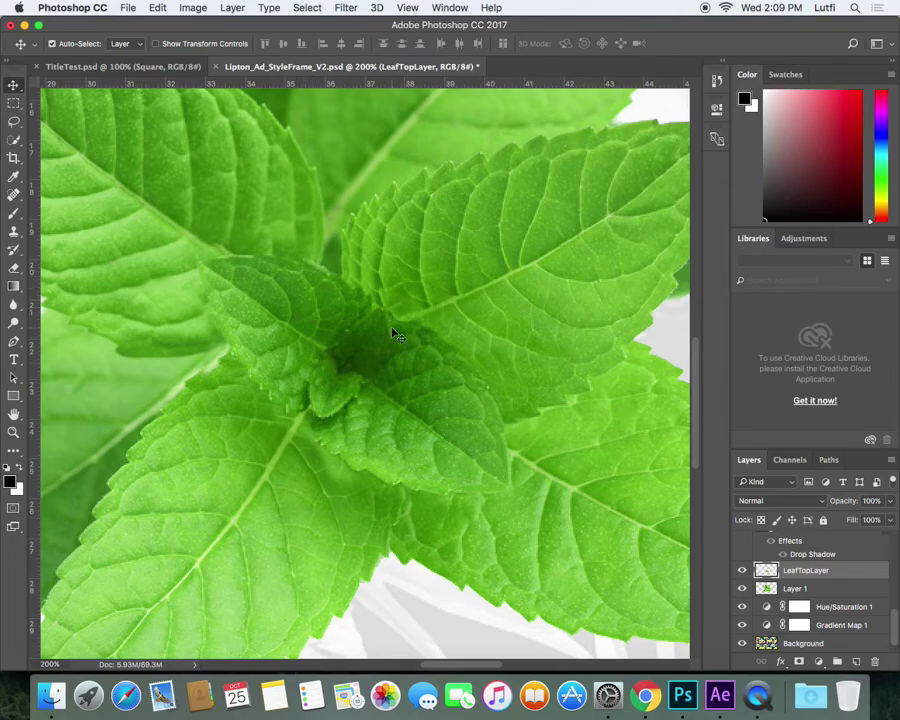
key(super+minus)
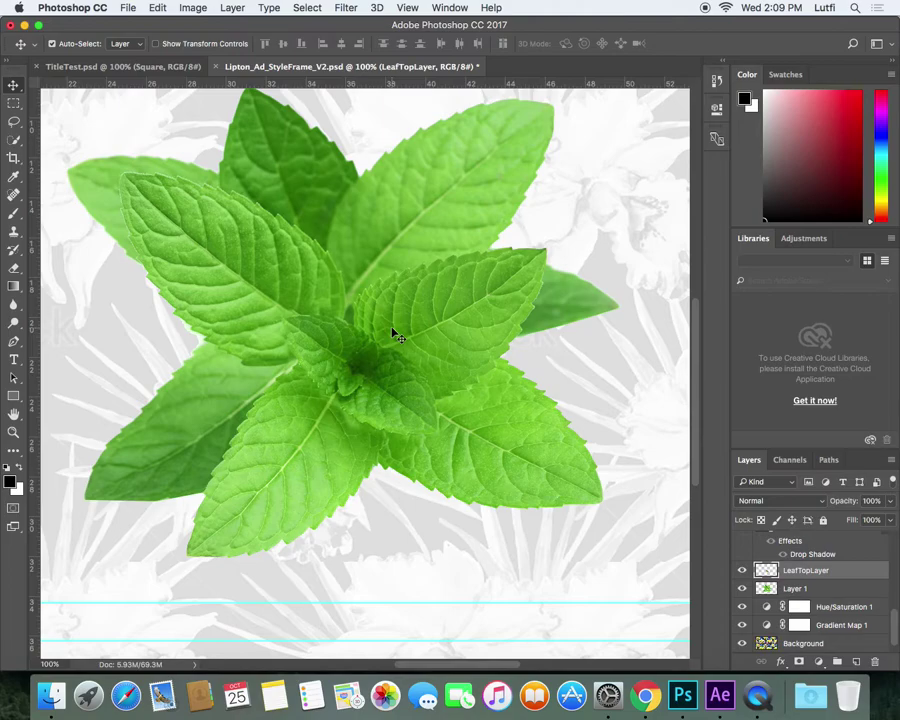
Step: Scale the central leaf cluster on LeafTopLayer up to about 134% in width and height around its centre
key(super+t)
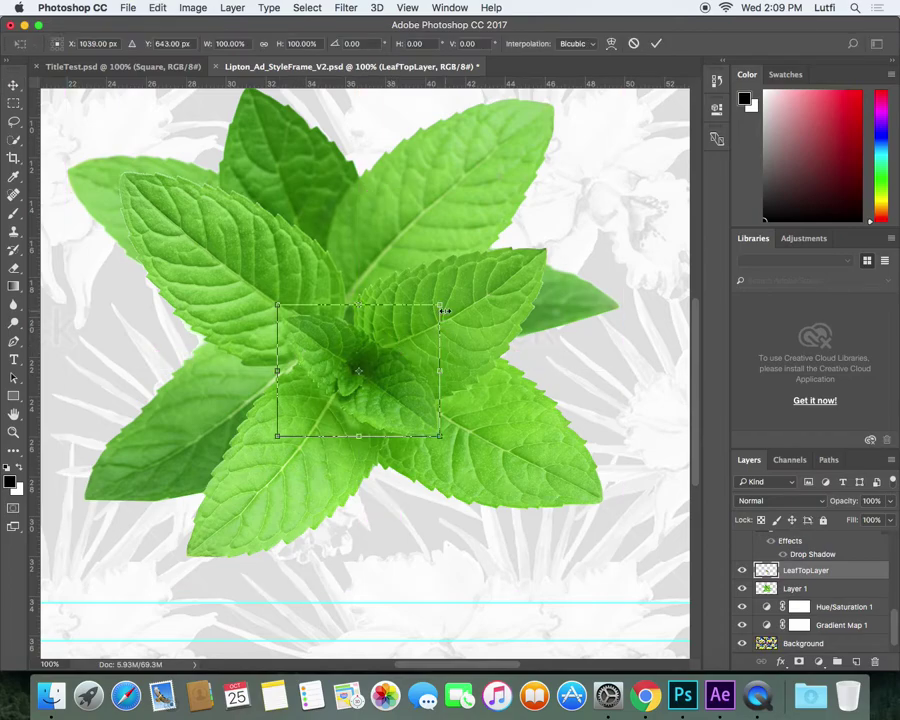
drag(441, 304, 471, 282)
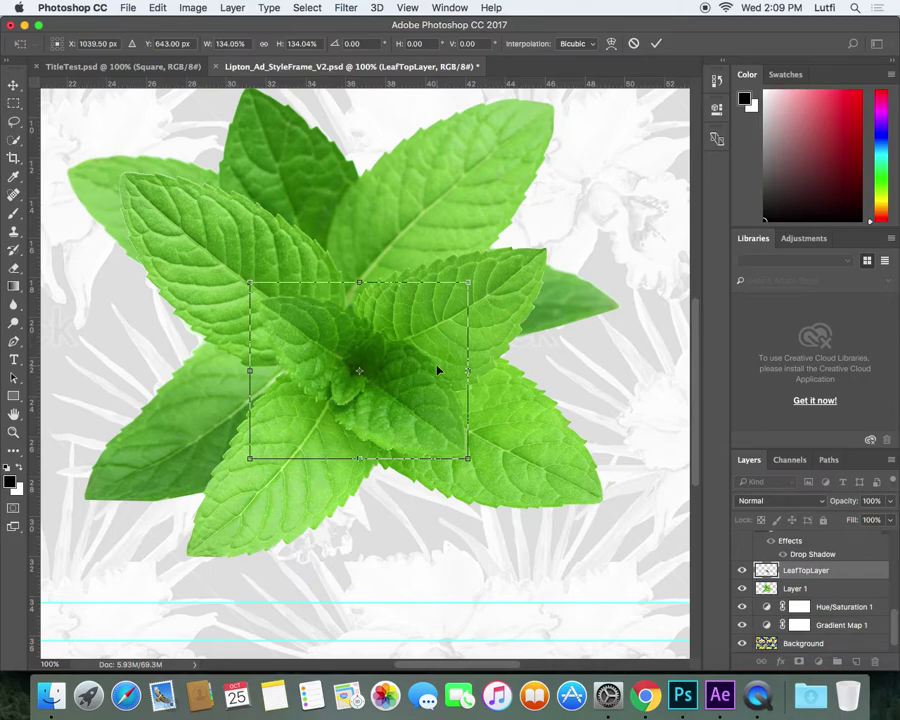
key(Return)
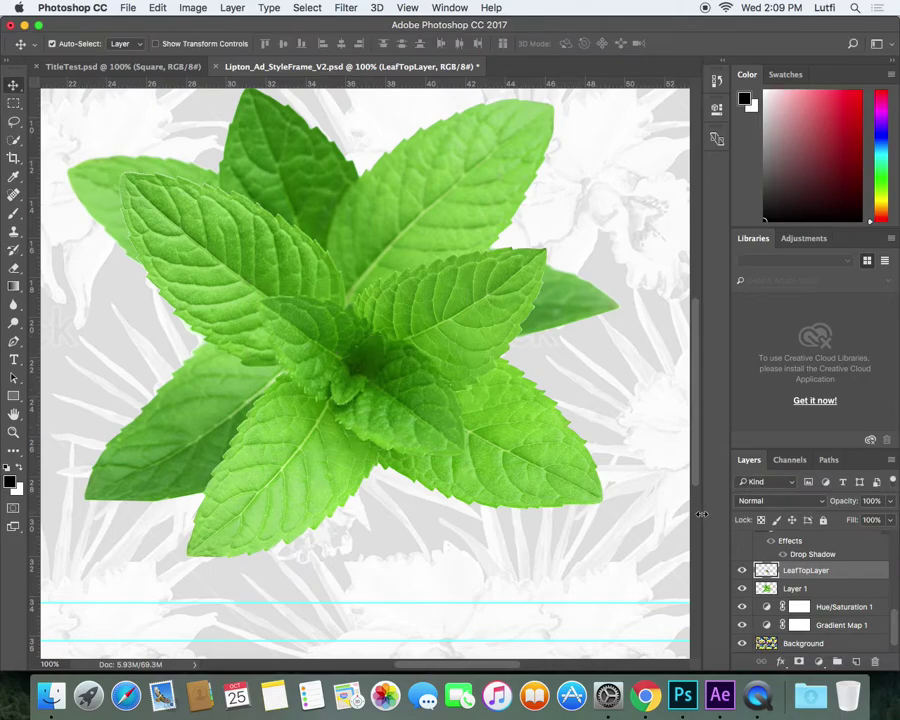
Step: Select the middle-right leaf on Layer 1 with the Quick Selection tool, excluding neighbouring leaves, and cut it out
click(800, 590)
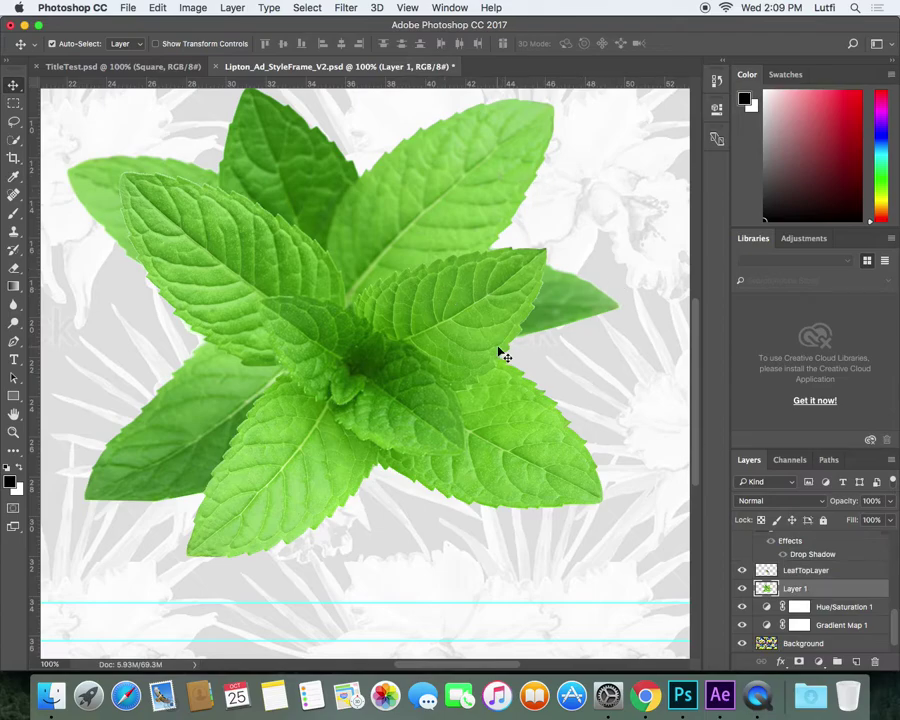
click(16, 142)
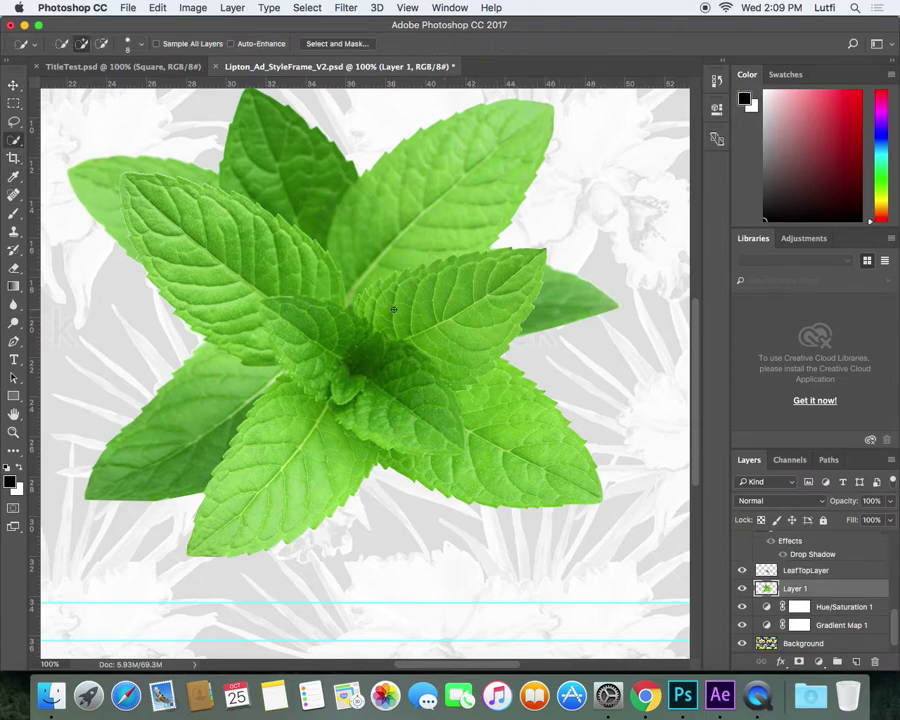
mouse_move(393, 310)
mouse_down()
mouse_move(430, 320)
mouse_move(500, 300)
mouse_move(572, 321)
mouse_up()
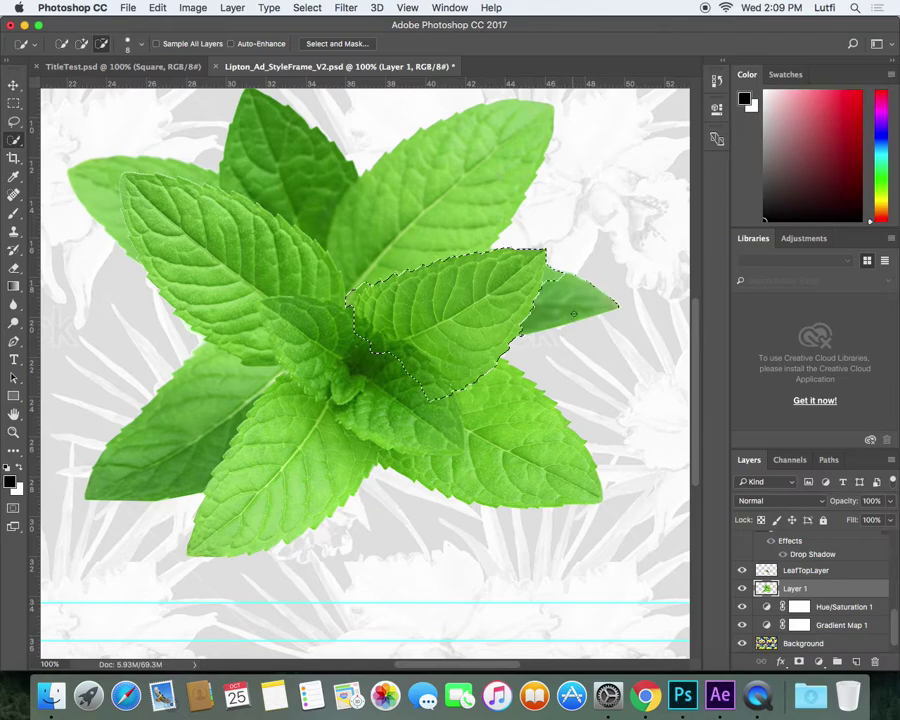
alt+click(550, 270)
drag(538, 270, 522, 306)
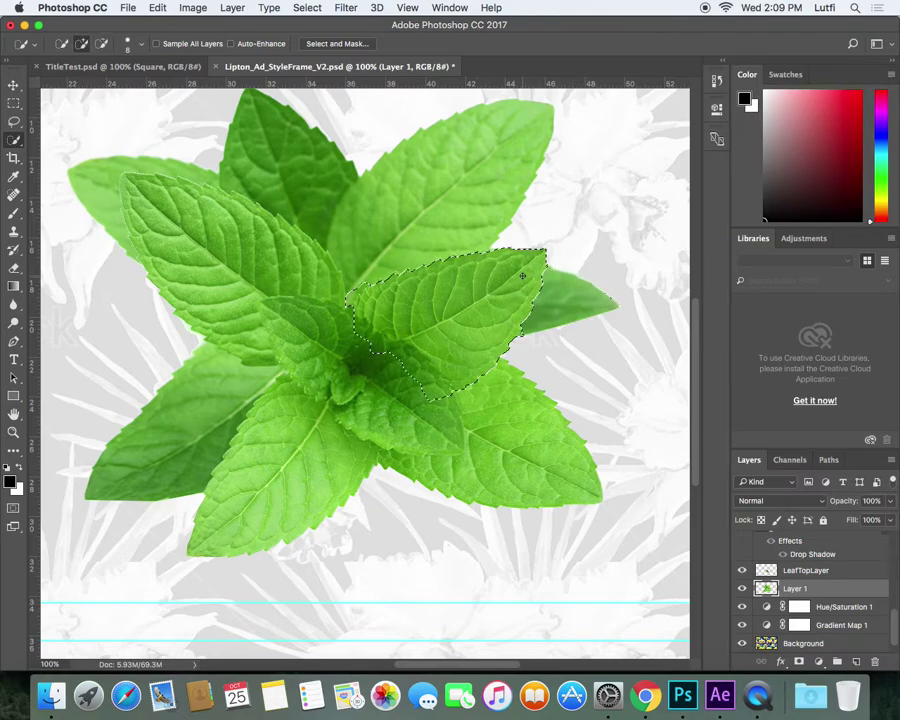
alt+click(347, 294)
mouse_move(432, 391)
mouse_down()
mouse_move(357, 345)
mouse_move(378, 328)
mouse_up()
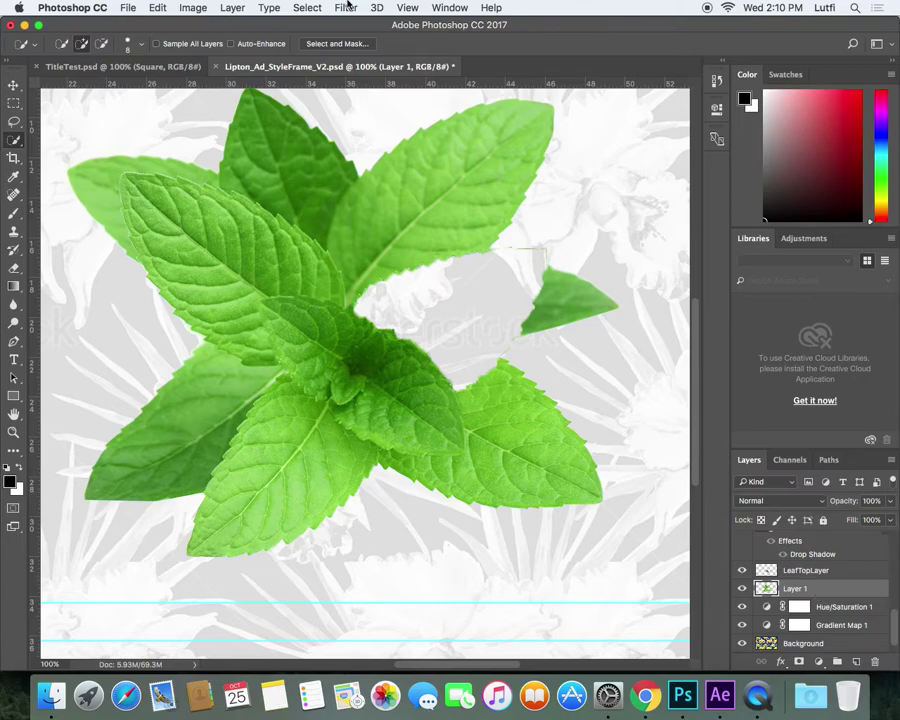
Step: Paste the cut middle-right leaf in place on its own layer and scale it up slightly around its centre
click(158, 7)
mouse_move(215, 148)
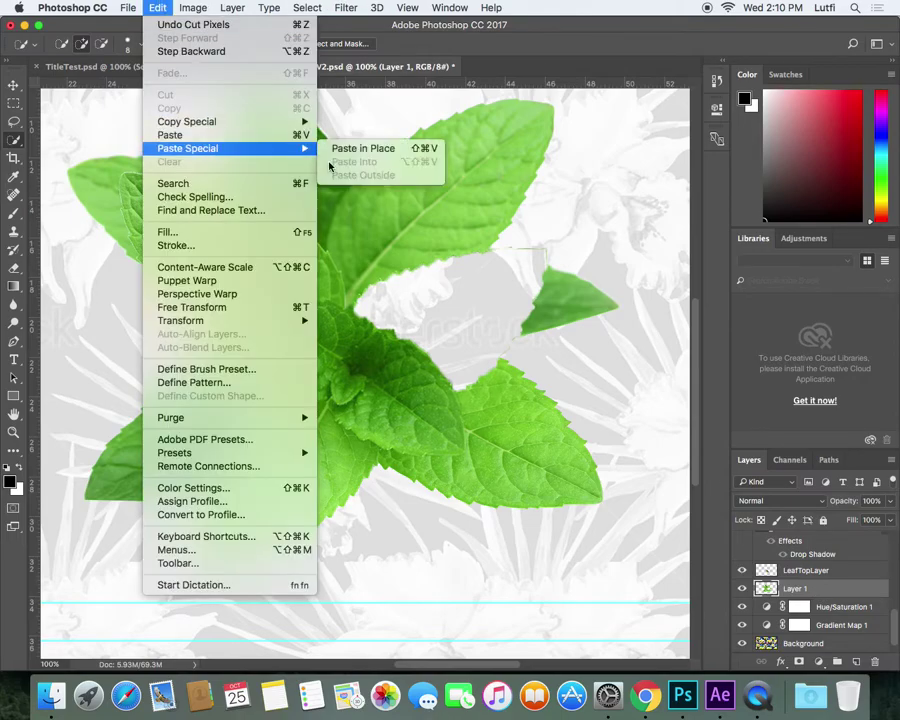
click(346, 153)
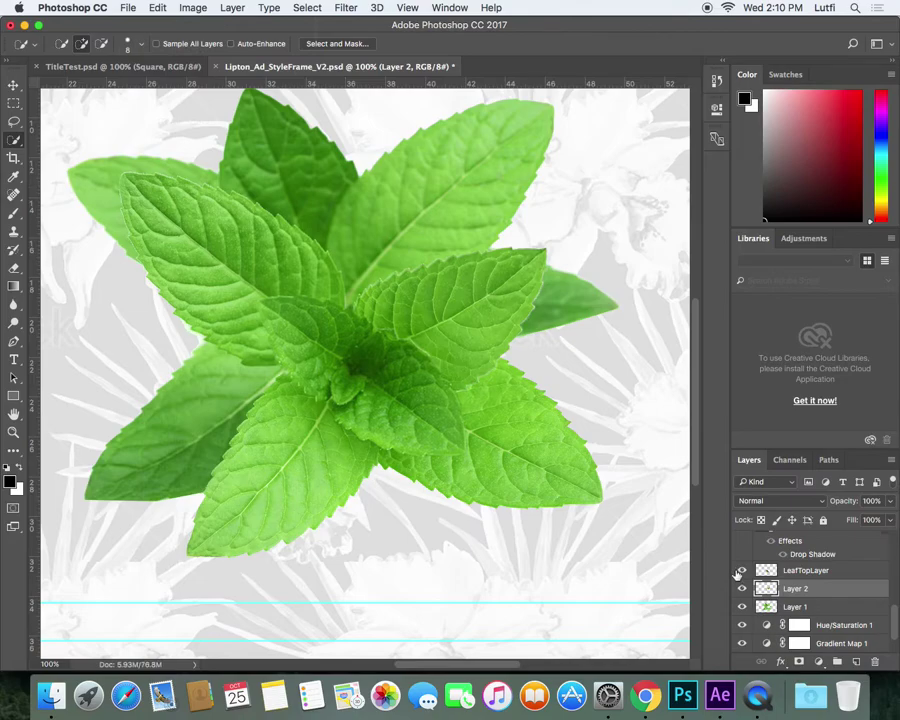
key(super+t)
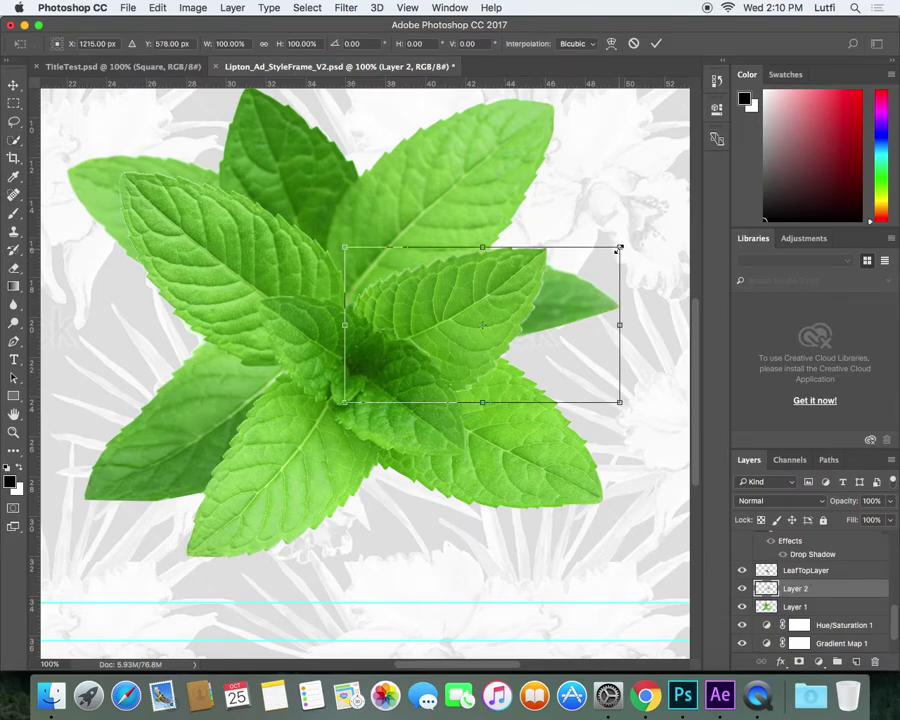
drag(620, 248, 639, 238)
key(Return)
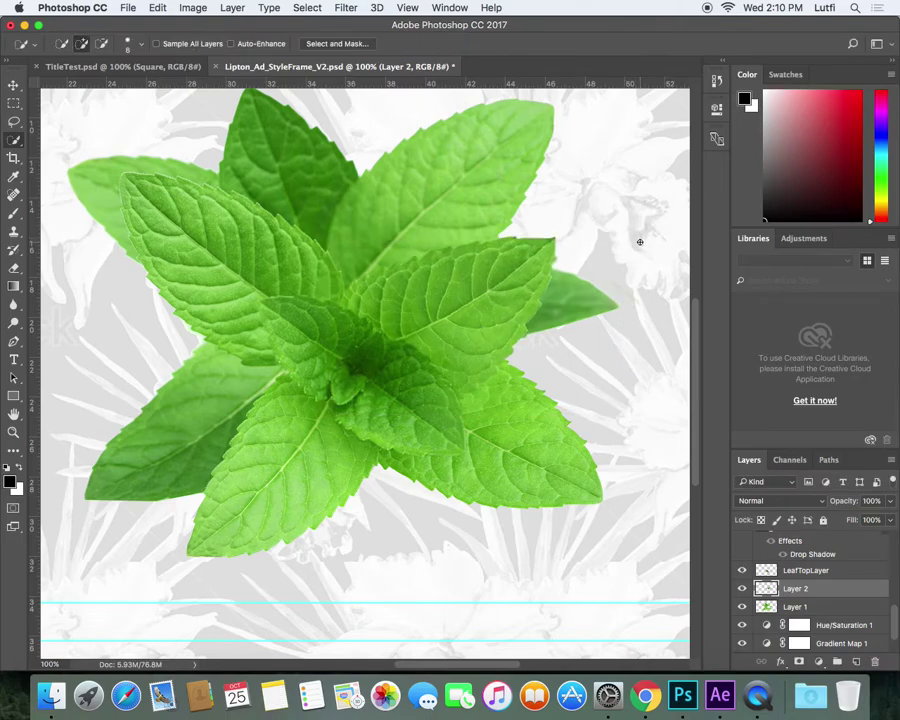
Step: Select the front lower-left leaf on Layer 1 with the Quick Selection tool, refining its edge beneath the central leaves
click(776, 610)
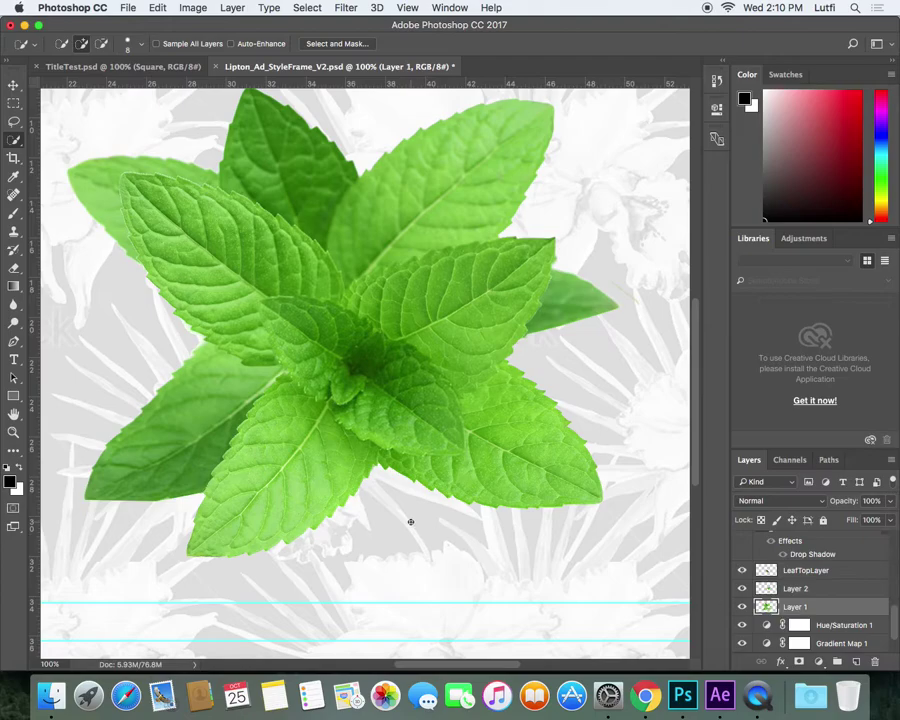
mouse_move(273, 445)
mouse_down()
mouse_move(309, 468)
mouse_move(279, 498)
mouse_up()
drag(404, 448, 426, 460)
drag(335, 400, 313, 391)
mouse_move(335, 487)
mouse_down()
mouse_move(312, 419)
mouse_move(291, 404)
mouse_move(359, 452)
mouse_move(360, 432)
mouse_up()
drag(326, 391, 310, 402)
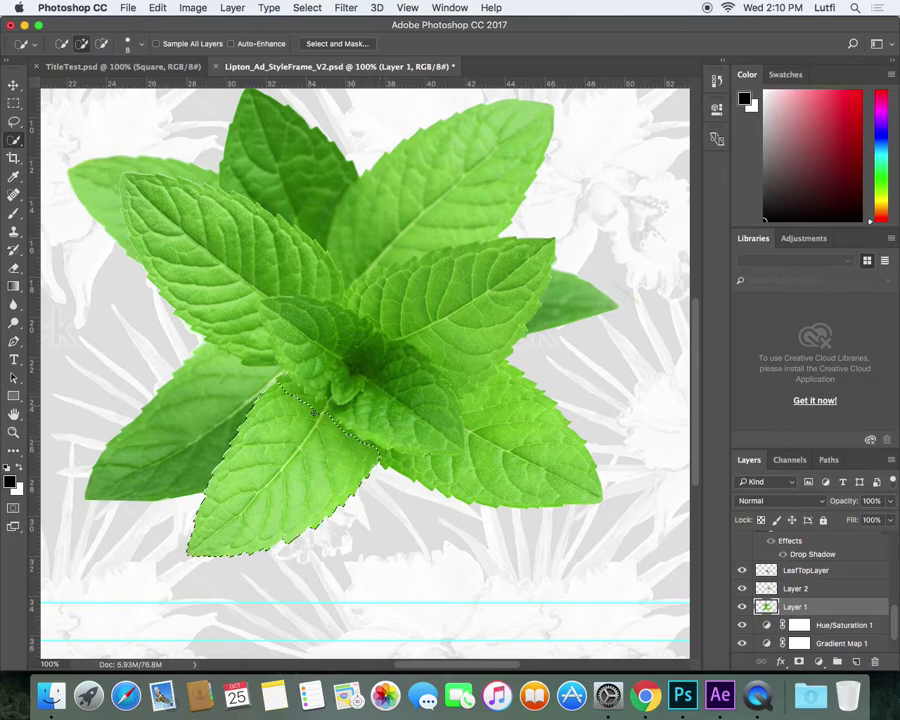
drag(350, 434, 312, 411)
alt+click(284, 382)
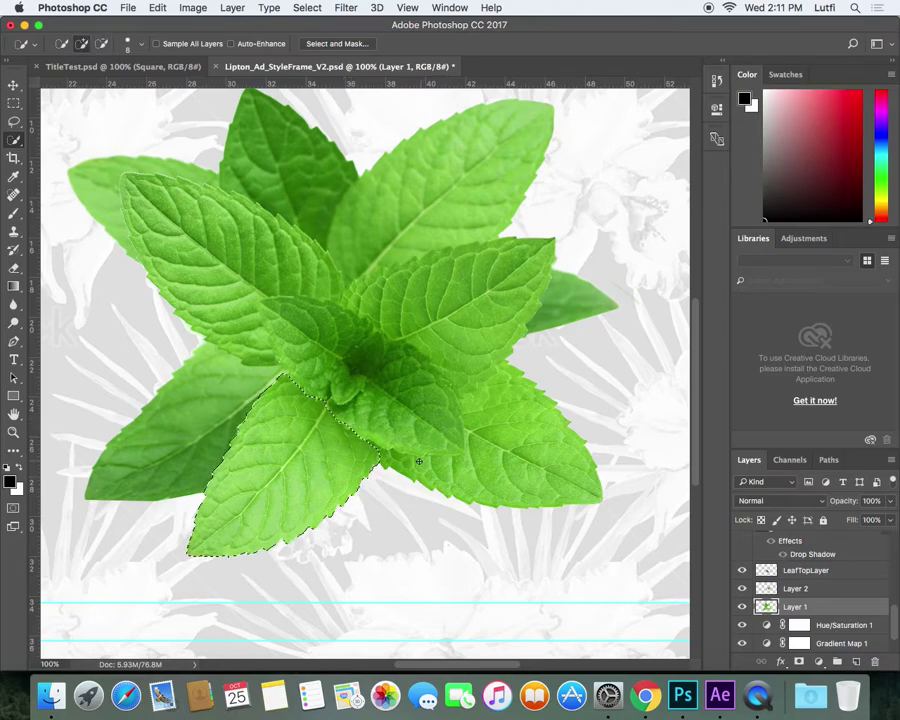
Step: Cut the selected lower-left leaf from Layer 1 and paste it in place on its own layer
key(Delete)
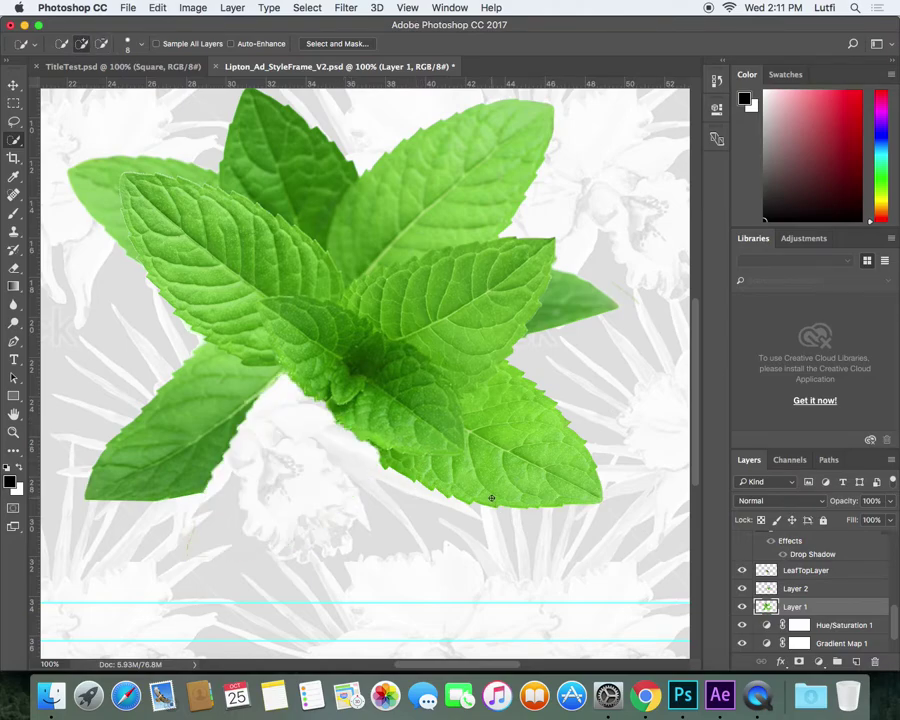
click(160, 7)
click(380, 148)
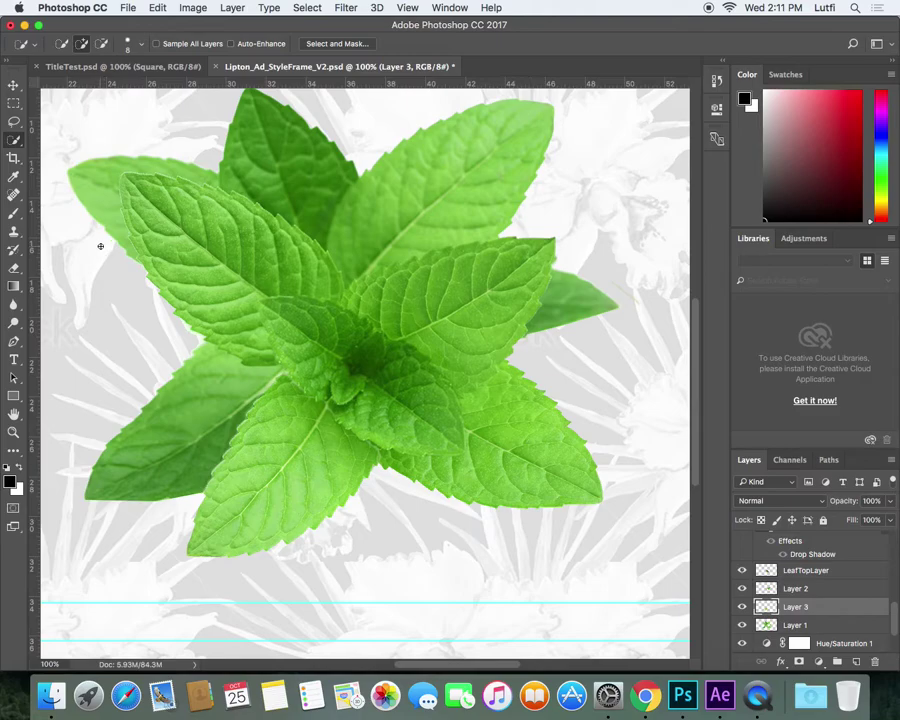
mouse_move(162, 210)
mouse_down()
mouse_move(230, 262)
mouse_move(250, 290)
mouse_move(168, 226)
mouse_up()
key(super+d)
Step: Select the large upper-left leaf on Layer 1 with the Quick Selection tool, subtracting the areas that spill onto neighbouring leaves
click(795, 625)
mouse_move(231, 275)
mouse_down()
mouse_move(198, 224)
mouse_move(183, 263)
mouse_move(244, 345)
mouse_move(246, 330)
mouse_move(160, 244)
mouse_move(132, 186)
mouse_move(148, 253)
mouse_move(300, 272)
mouse_move(279, 242)
mouse_move(181, 190)
mouse_up()
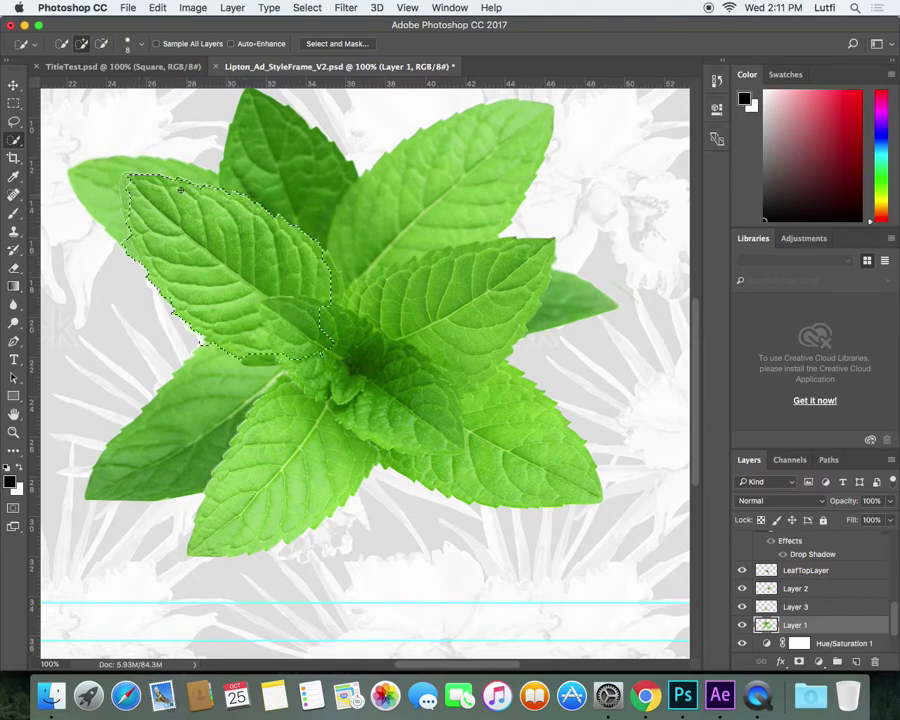
drag(126, 180, 125, 189)
mouse_move(324, 285)
mouse_down()
mouse_move(331, 309)
mouse_move(308, 318)
mouse_move(308, 330)
mouse_move(272, 319)
mouse_up()
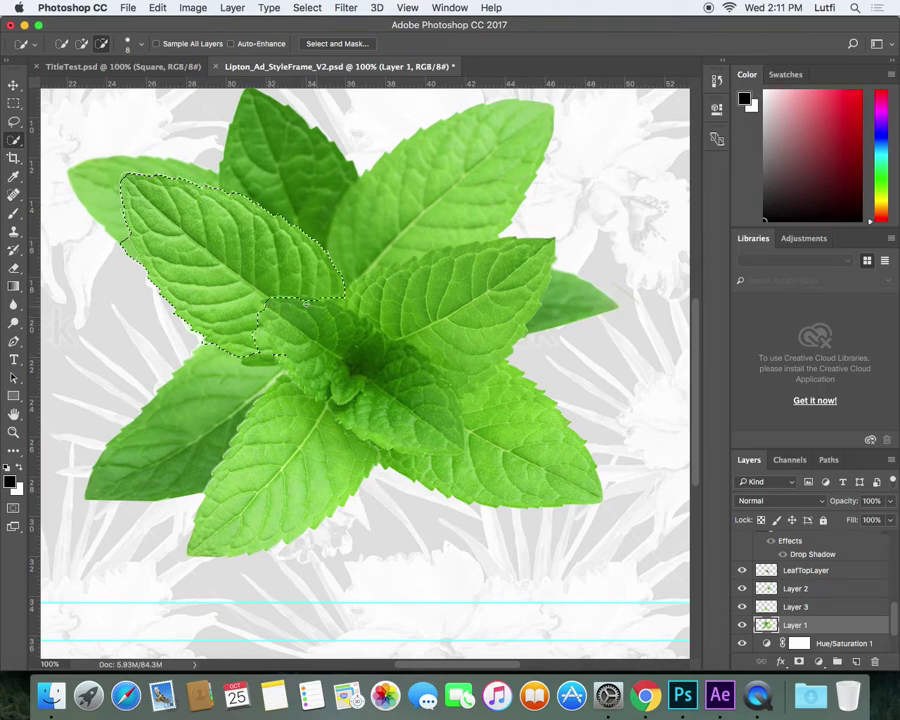
drag(257, 308, 278, 329)
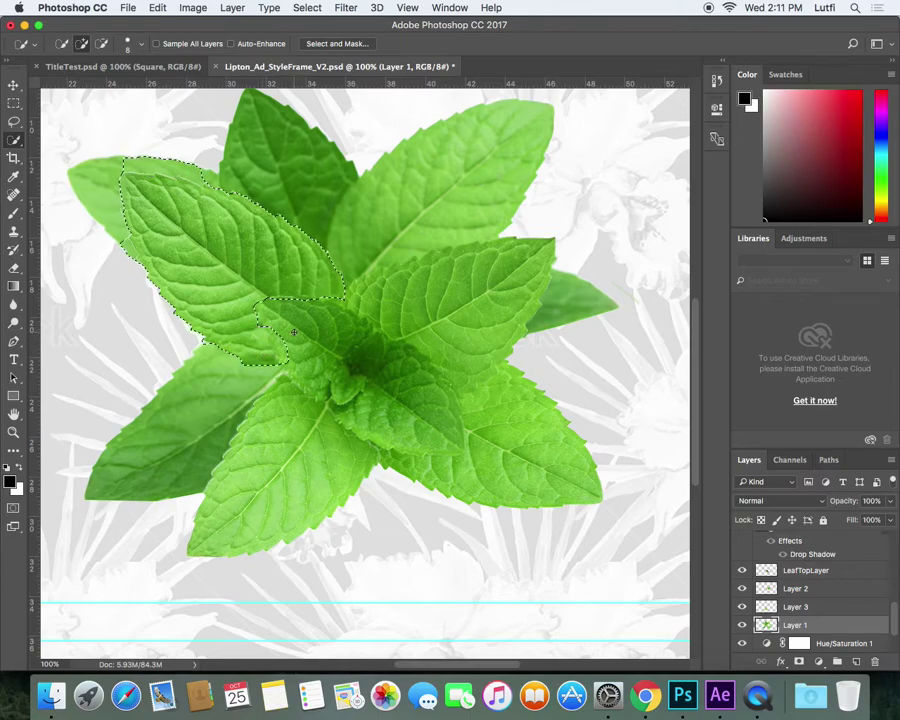
key(alt)
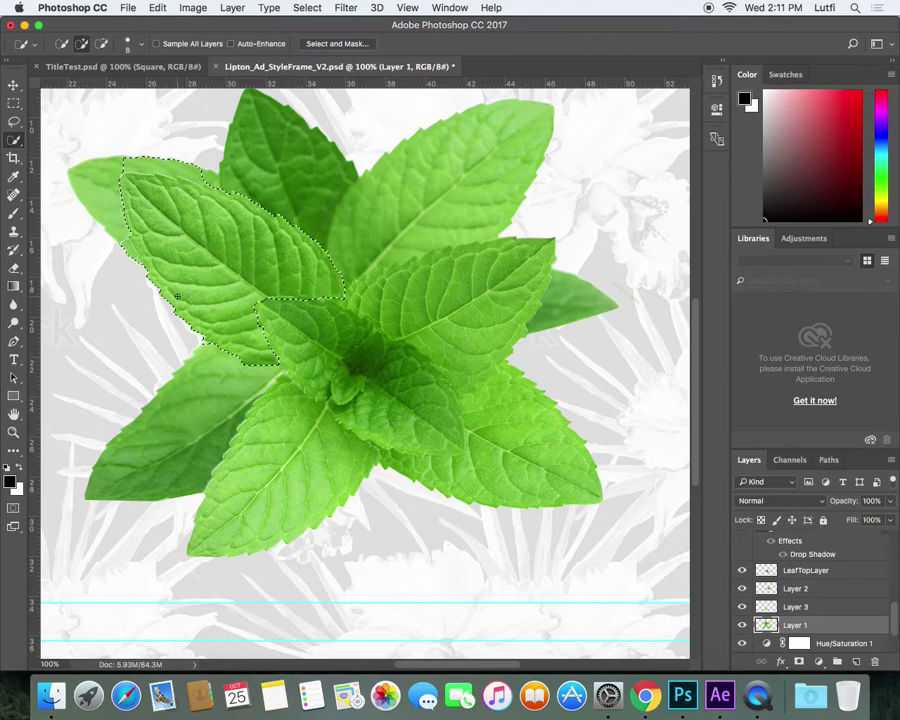
key(alt)
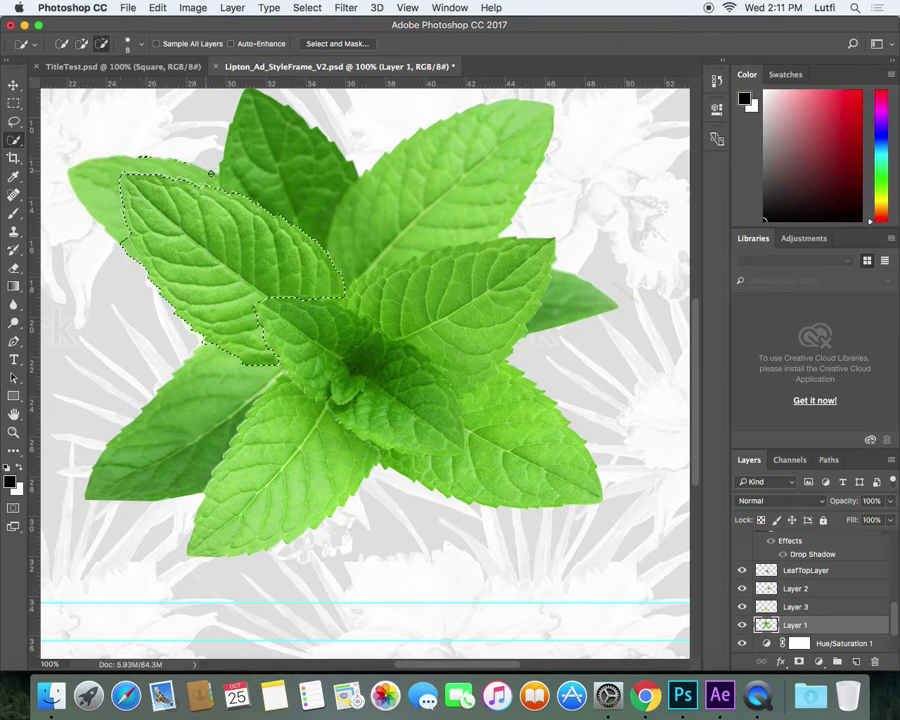
drag(211, 173, 238, 201)
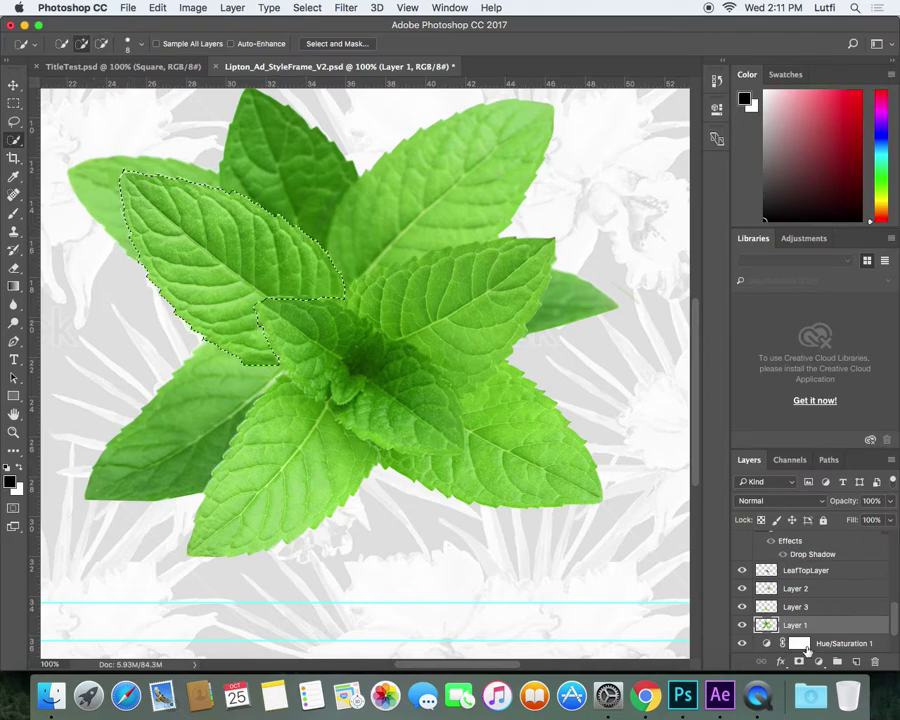
Step: Cut the selected upper-left leaf from Layer 1 and paste it in place on its own layer
key(super+x)
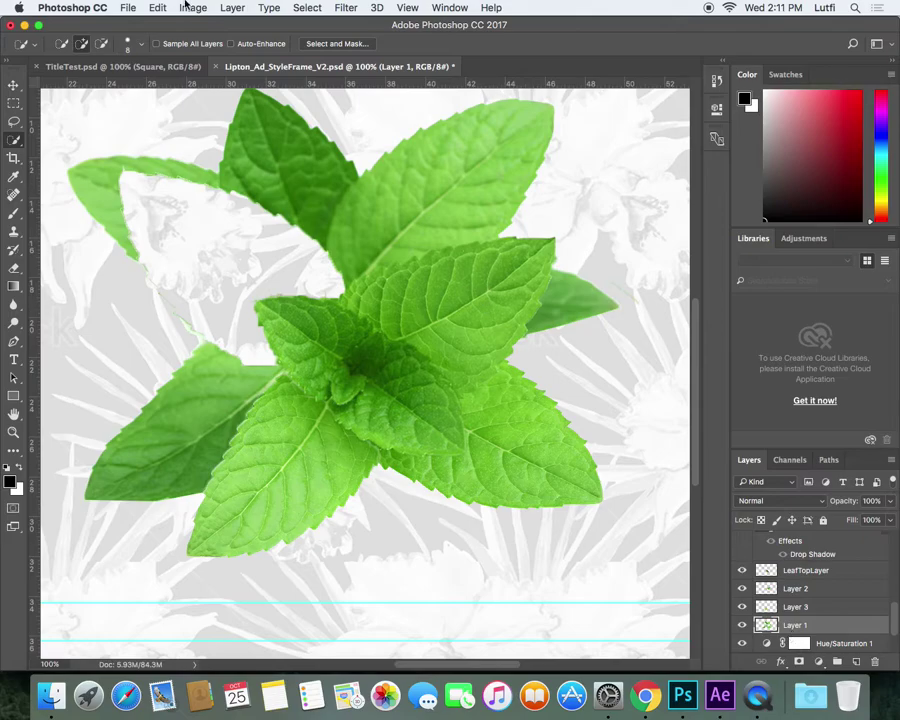
click(186, 6)
mouse_move(165, 7)
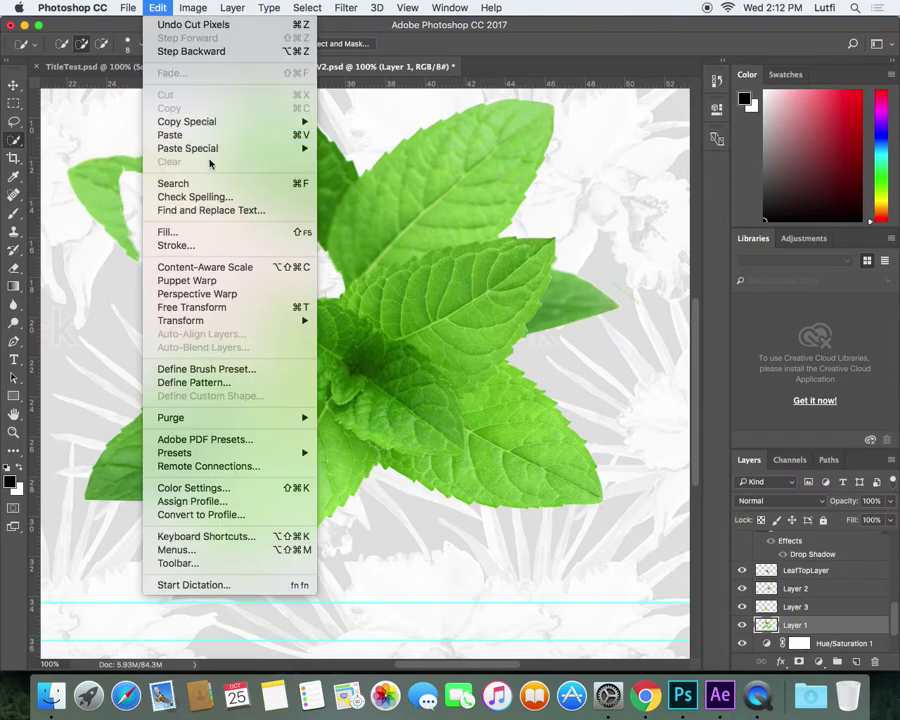
mouse_move(221, 147)
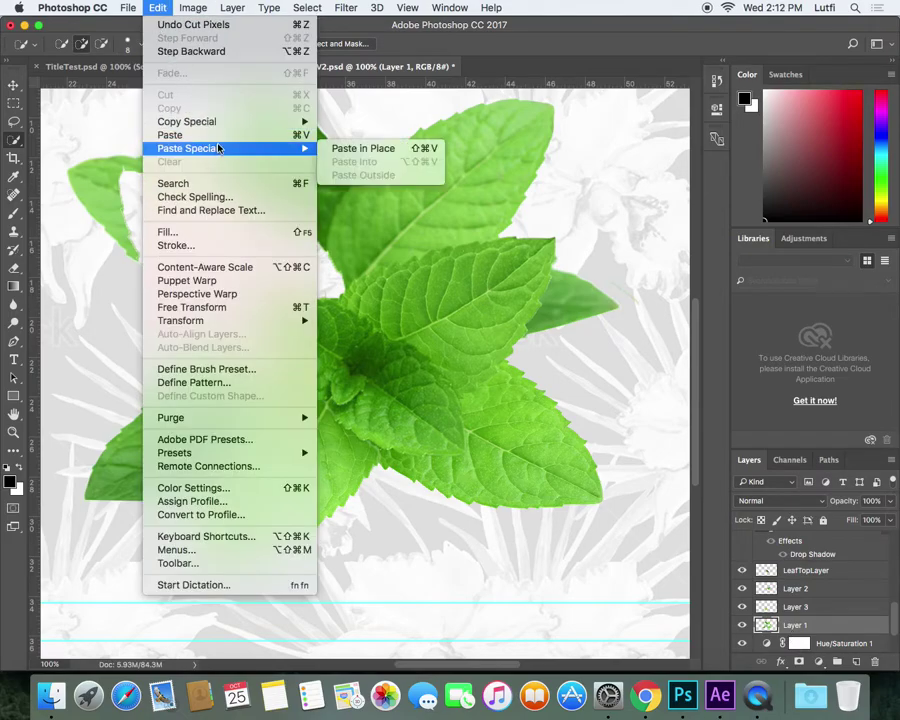
click(424, 152)
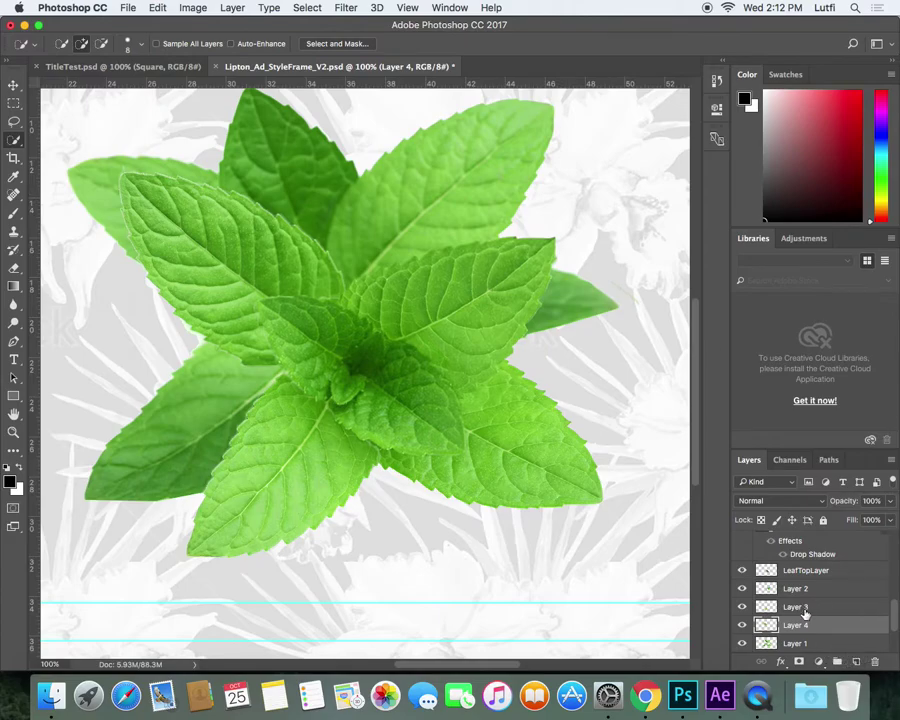
Step: Rename the separated leaf layers: Layer 4 as Leaf1, Layer 3 as Leaf2 and Layer 2 as Leaf3
double_click(800, 625)
text(Leaf1)
key(Return)
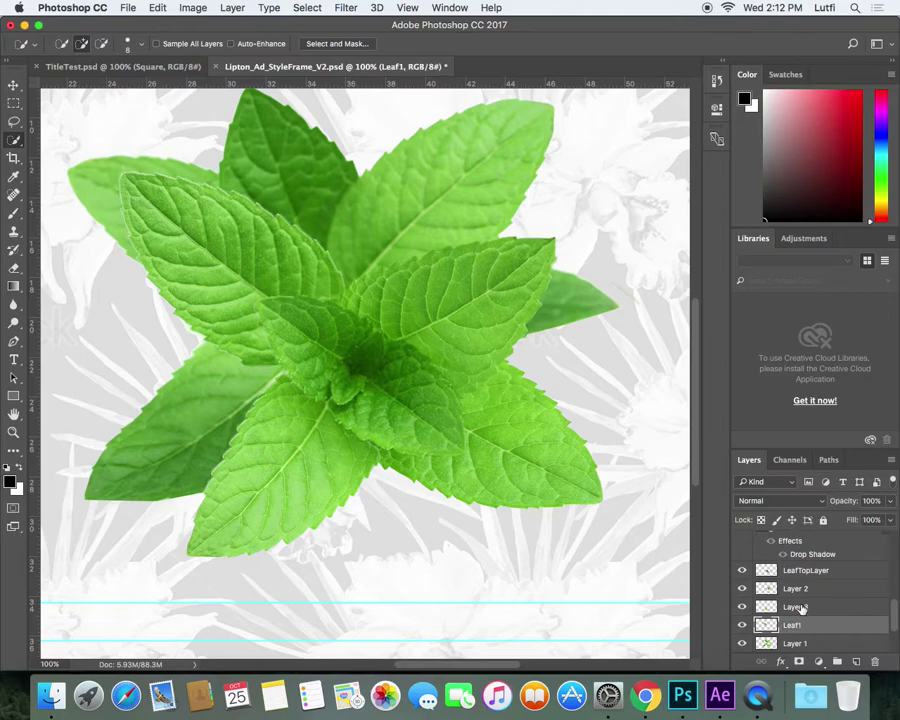
double_click(795, 607)
text(Leaf2)
key(Return)
double_click(796, 589)
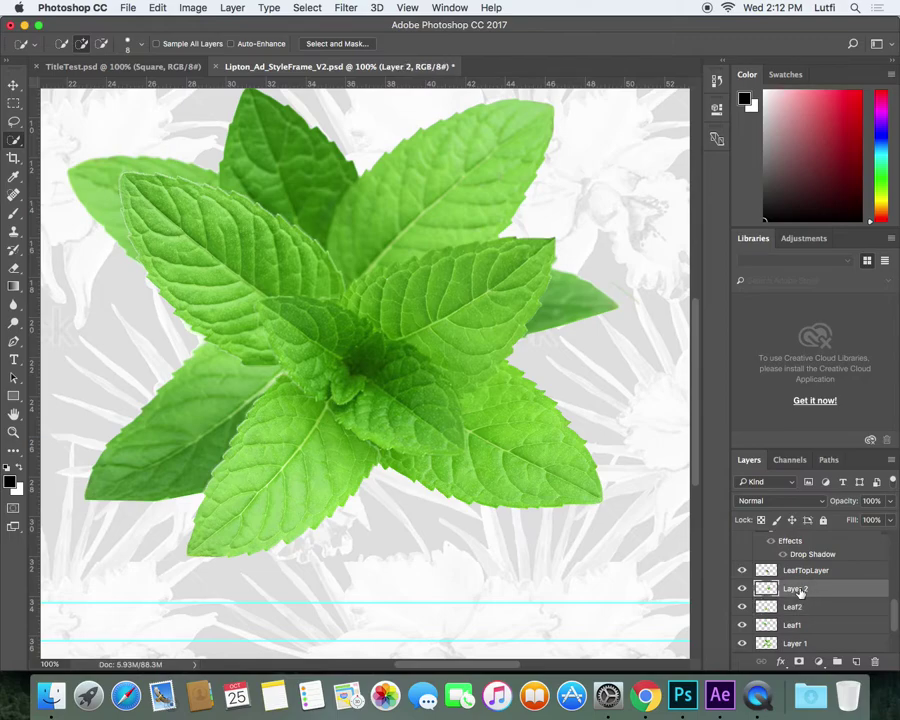
text(Leaf3)
key(Return)
Step: Rename Layer 1 as BaseLeaves and save the document
double_click(795, 643)
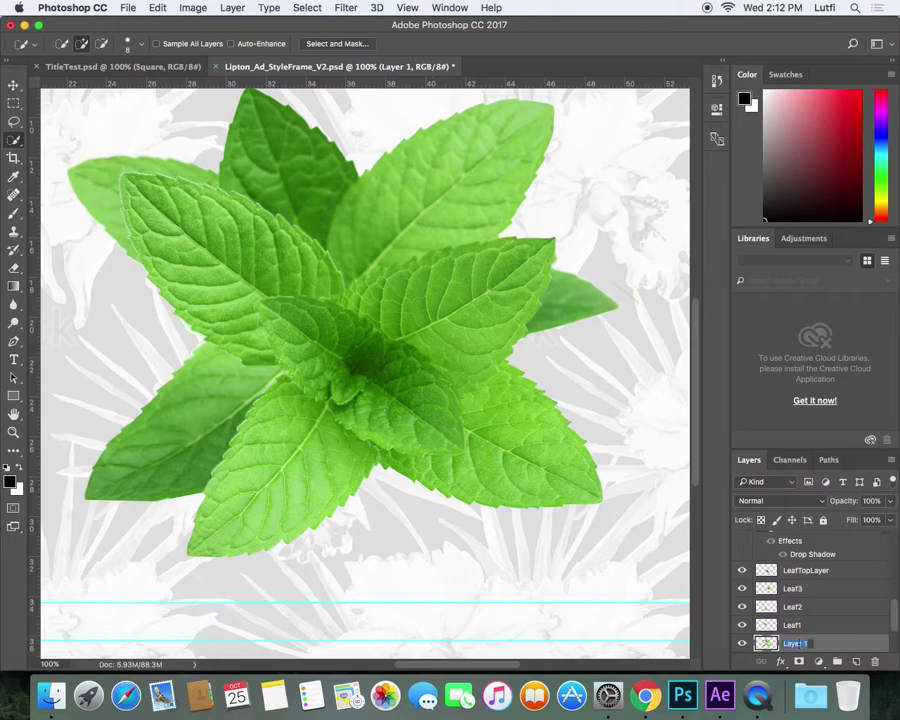
text(BaseLeaves)
key(Return)
key(super+s)
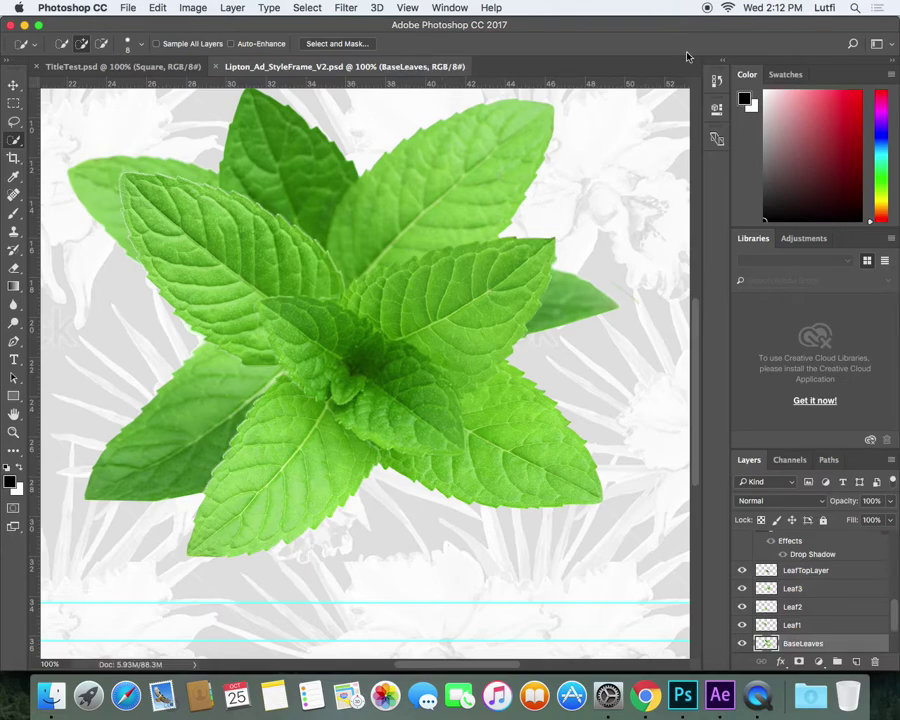
Step: Turn the hidden WITH.., break, A and TAKE text layers and the LiptonIceTeaBottle layer back on
scroll(770, 590, down, 3)
scroll(747, 545, up, 10)
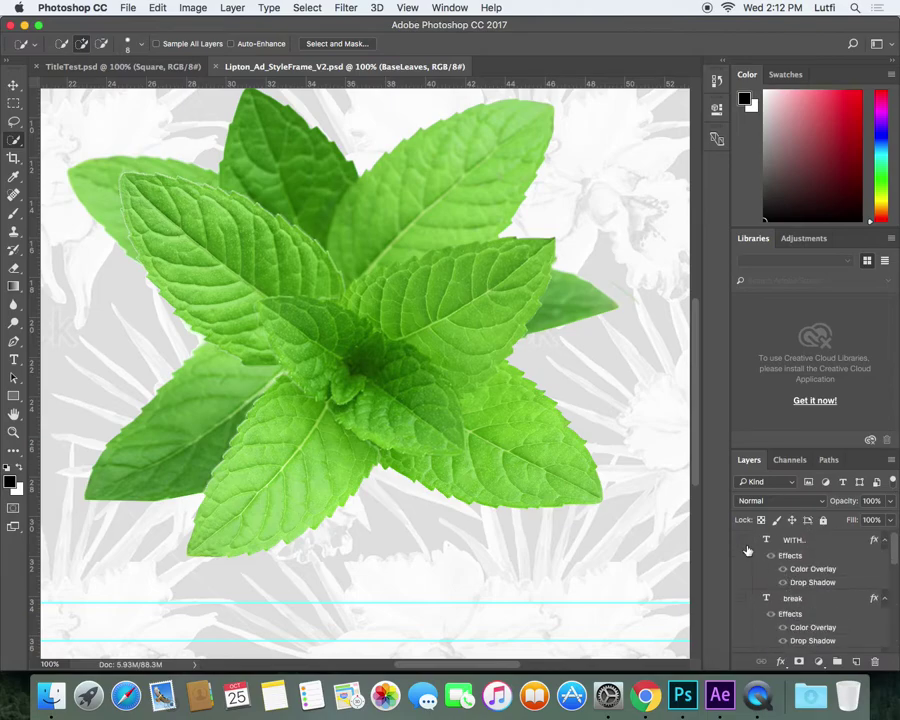
click(742, 541)
click(742, 598)
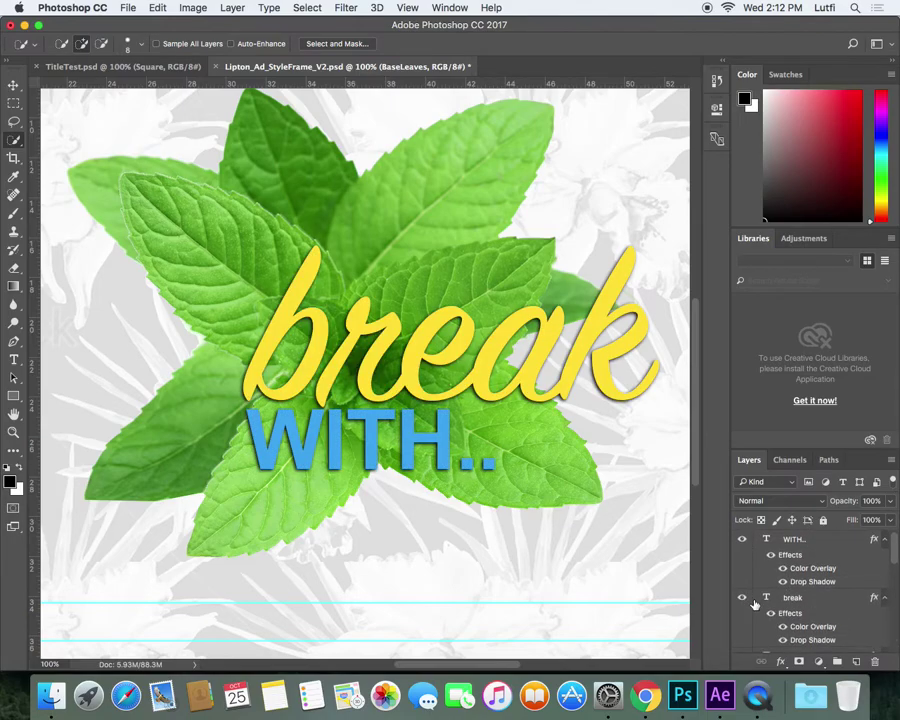
scroll(752, 604, down, 1)
click(742, 644)
scroll(755, 626, down, 2)
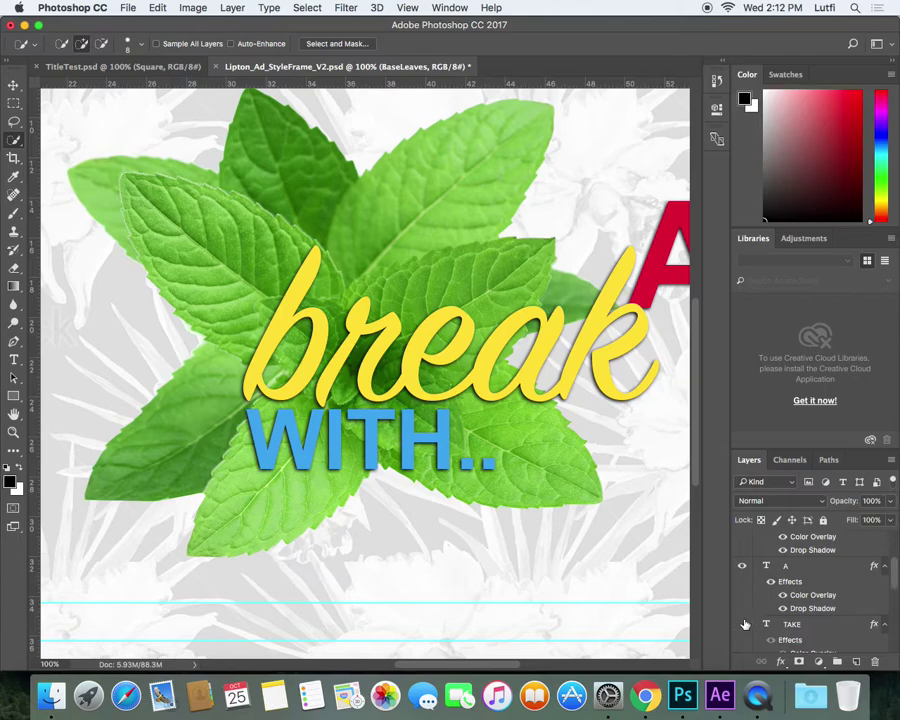
scroll(765, 620, down, 1)
click(742, 597)
scroll(760, 600, down, 5)
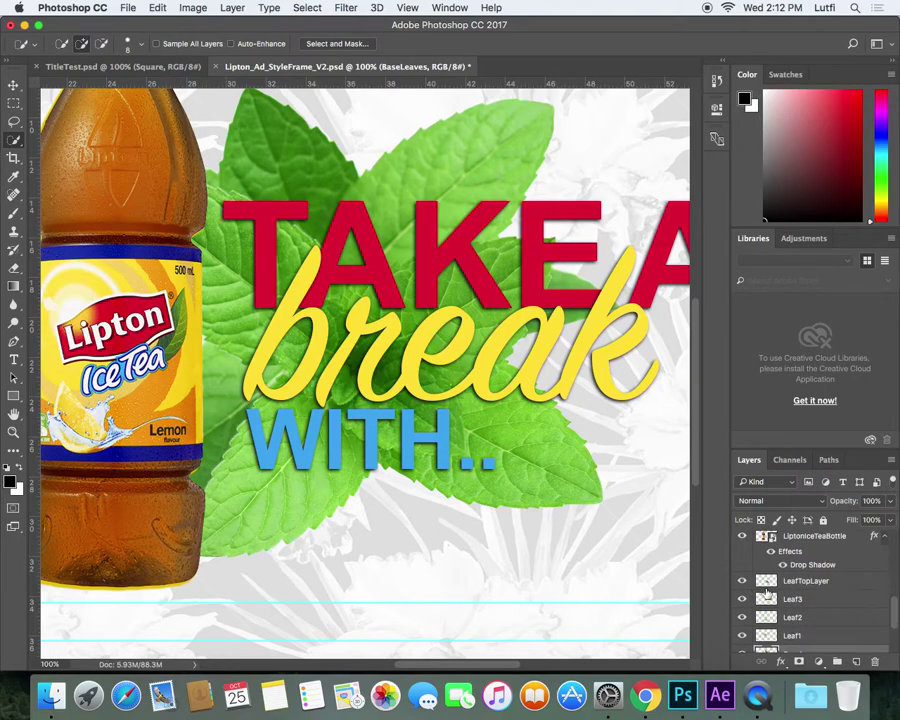
Step: Save the Photoshop document, switch to After Effects and collapse Layer 1's properties
key(super+s)
key(super+Tab)
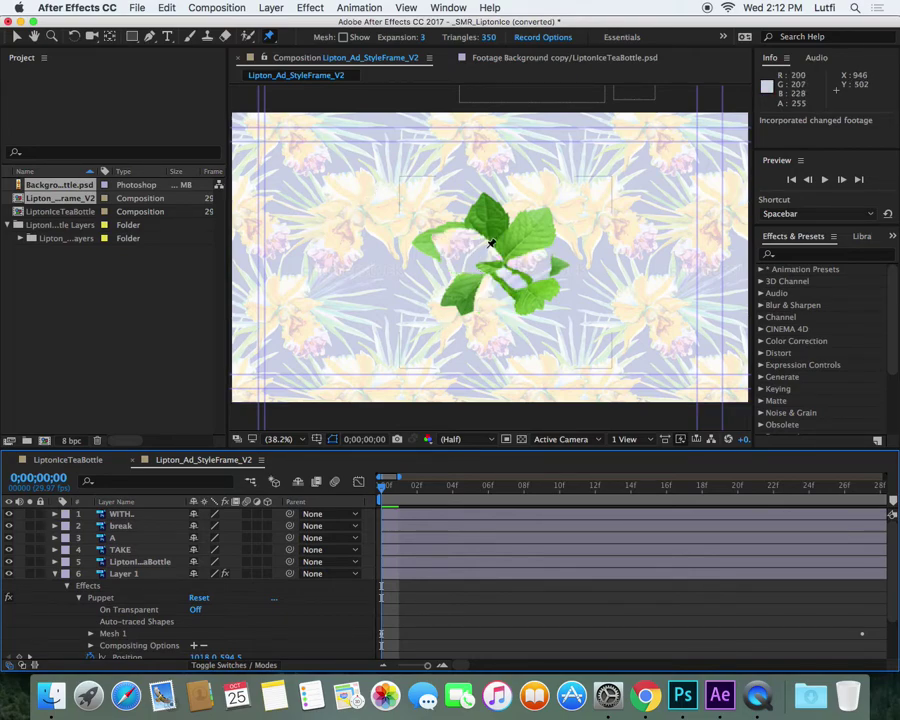
click(53, 575)
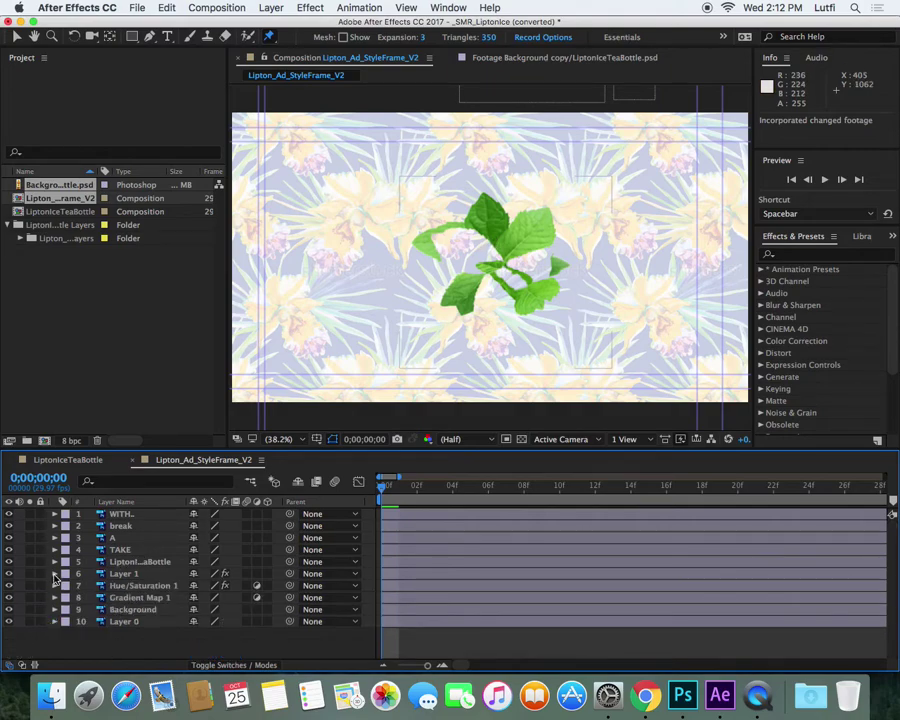
Step: Delete all existing compositions, footage and folders from the After Effects project
click(66, 298)
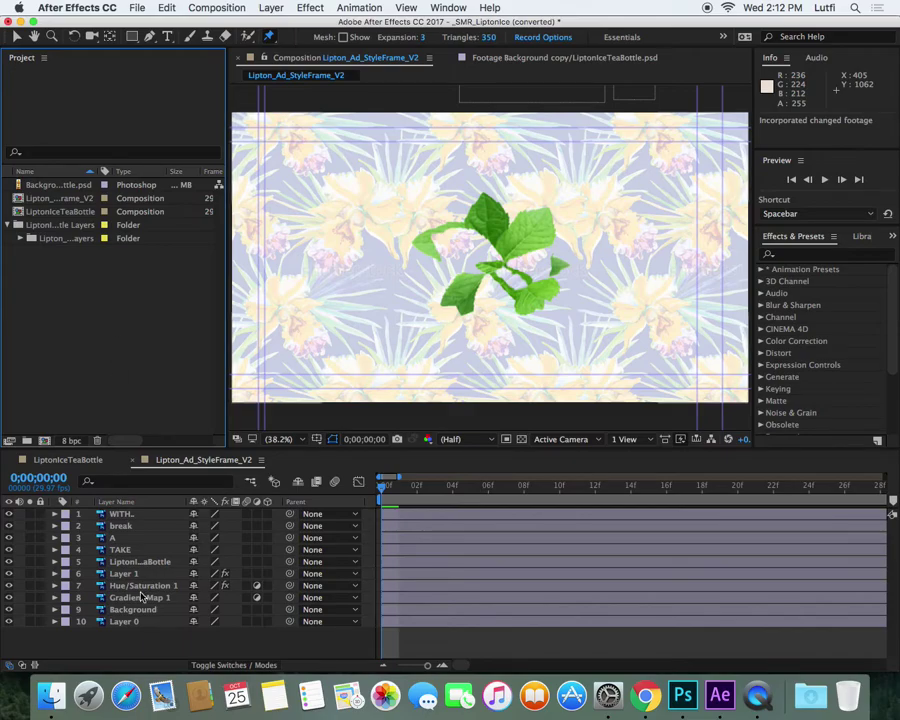
key(super+a)
drag(149, 295, 4, 126)
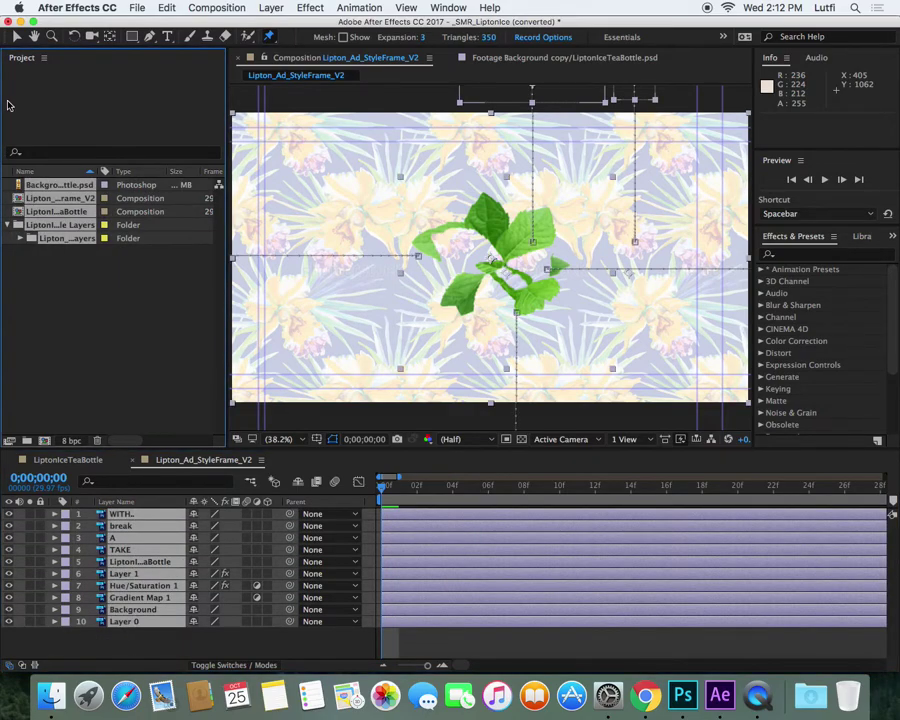
key(Delete)
click(586, 367)
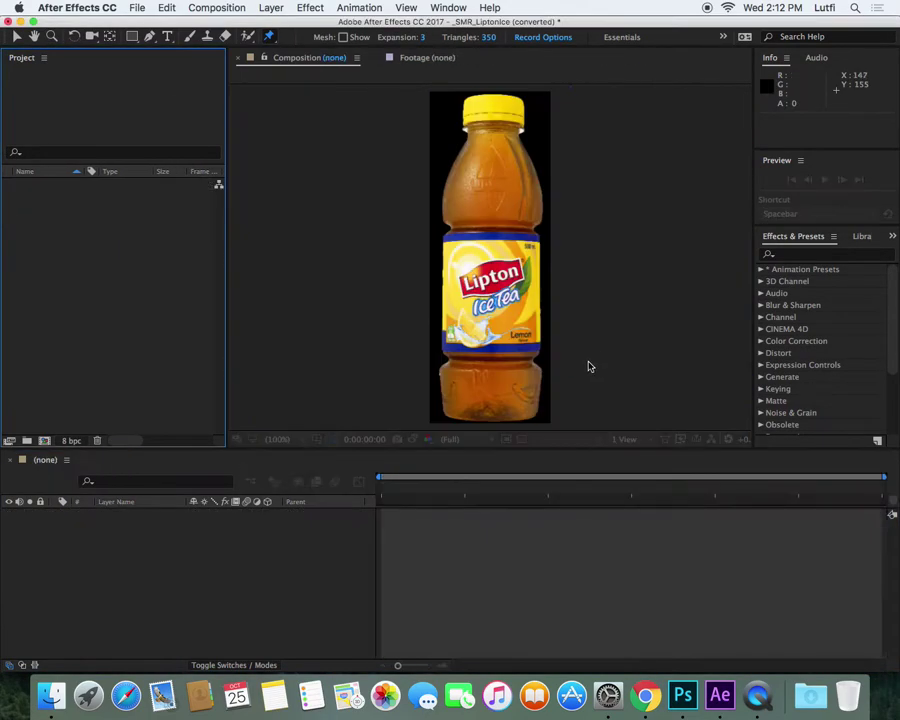
Step: Import Lipton_Ad_StyleFrame_V2.psd from LeavesDemo as Composition – Retain Layer Sizes with Editable Layer Styles, and open the resulting composition
click(130, 7)
mouse_move(230, 202)
click(388, 206)
click(578, 141)
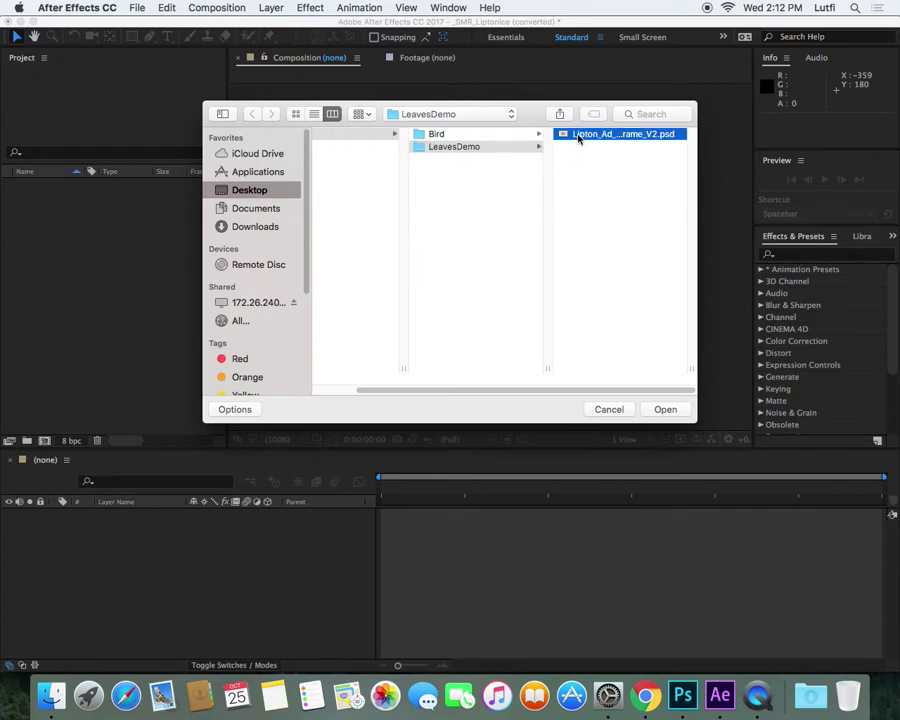
click(666, 410)
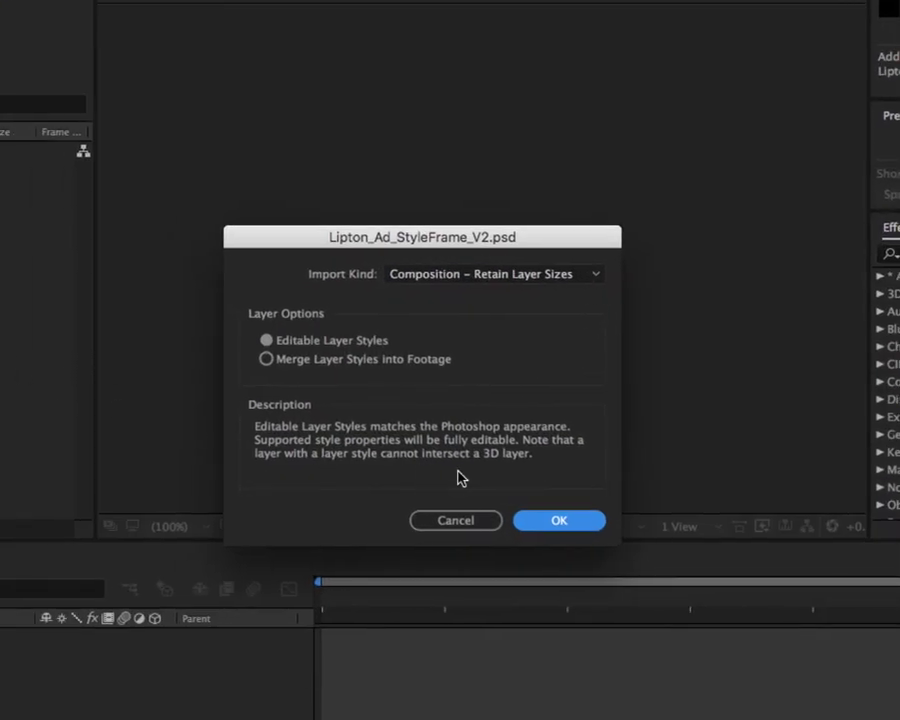
click(548, 516)
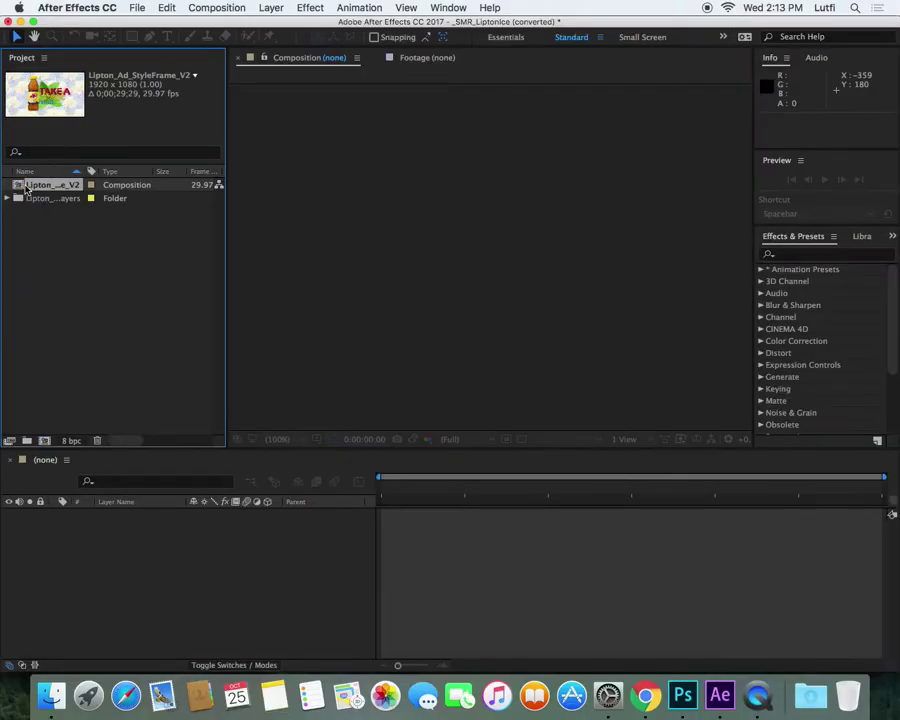
double_click(40, 186)
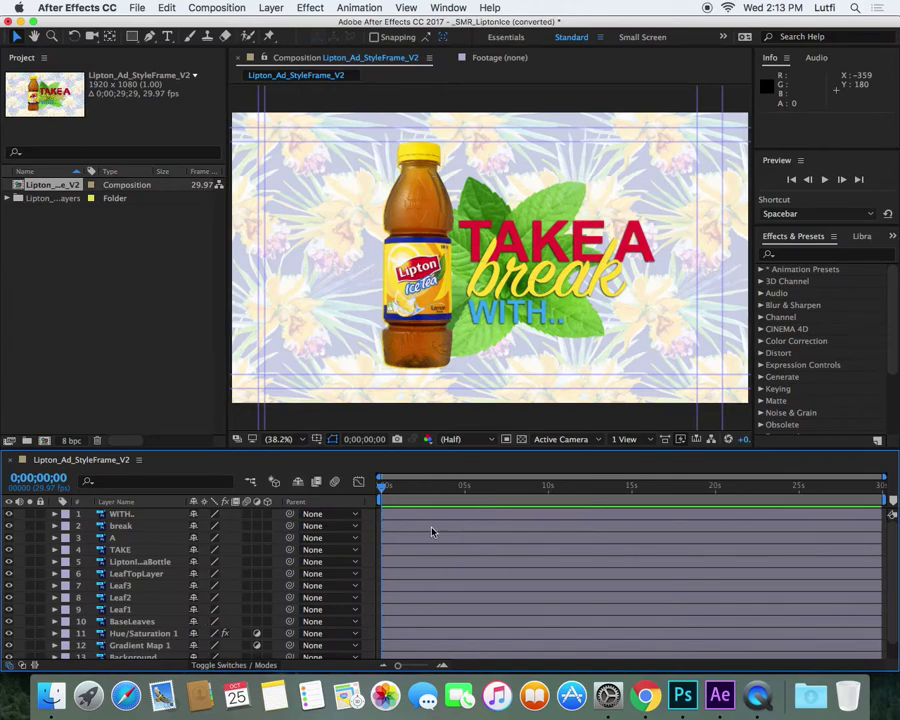
Step: Inspect the separated leaves by soloing the Leaf3, Leaf2 and Leaf1 layers one at a time
drag(396, 490, 737, 486)
key(Home)
click(118, 587)
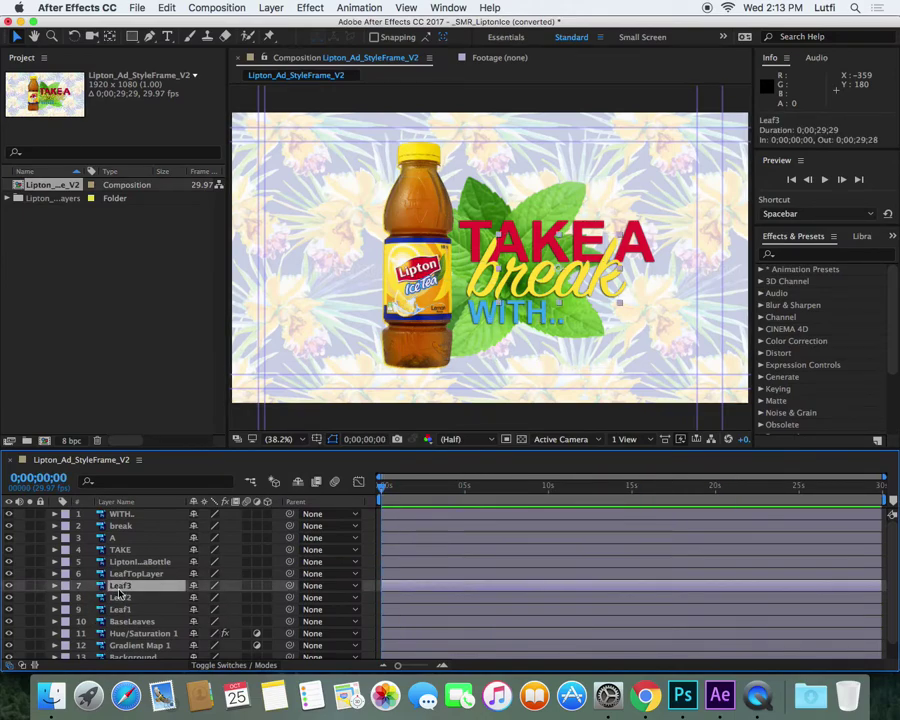
click(33, 589)
click(31, 587)
click(31, 587)
click(31, 587)
click(31, 597)
click(31, 597)
click(31, 609)
click(31, 609)
click(31, 597)
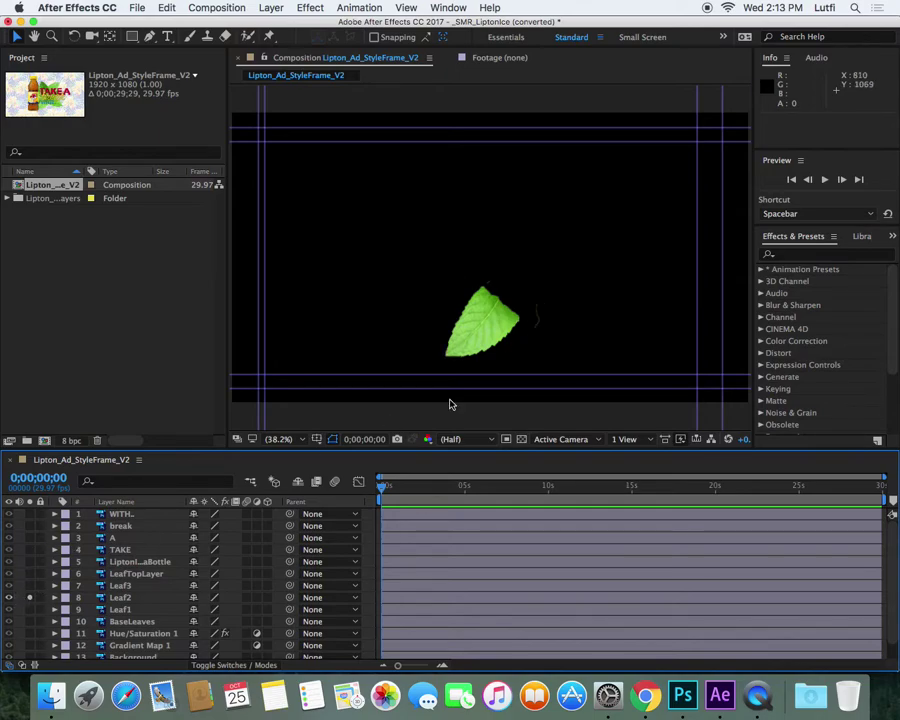
click(29, 597)
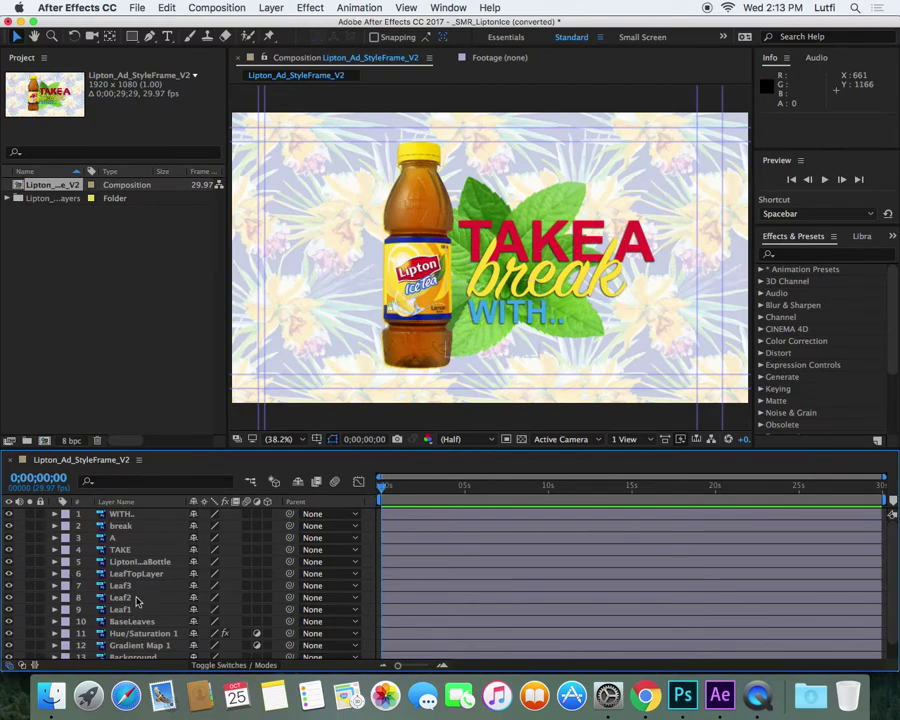
Step: Add Position keyframes at 0;00;01;02 to the WITH.., break, A, TAKE and LiptonIceTeaBottle layers
drag(438, 492, 399, 500)
scroll(186, 590, down, 1)
scroll(186, 590, up, 1)
scroll(186, 590, down, 1)
scroll(136, 590, up, 1)
click(116, 514)
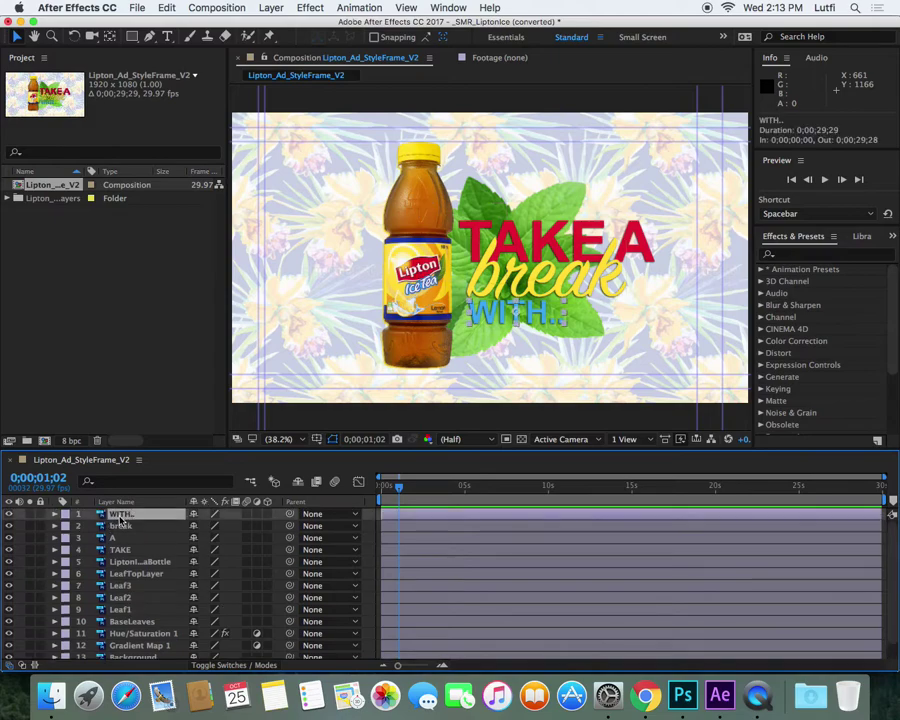
shift+click(118, 550)
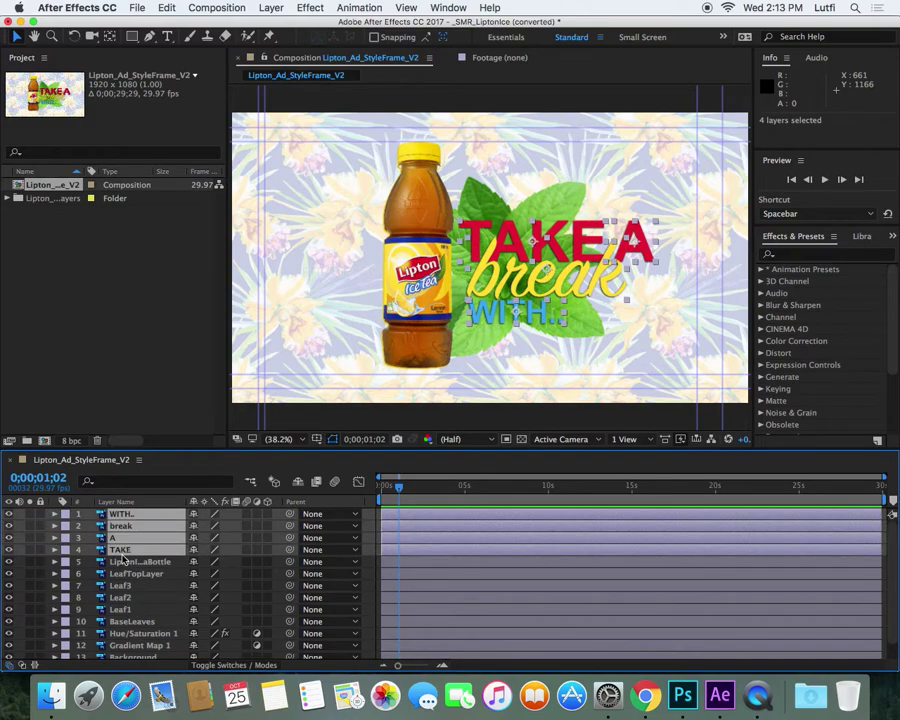
scroll(138, 590, down, 1)
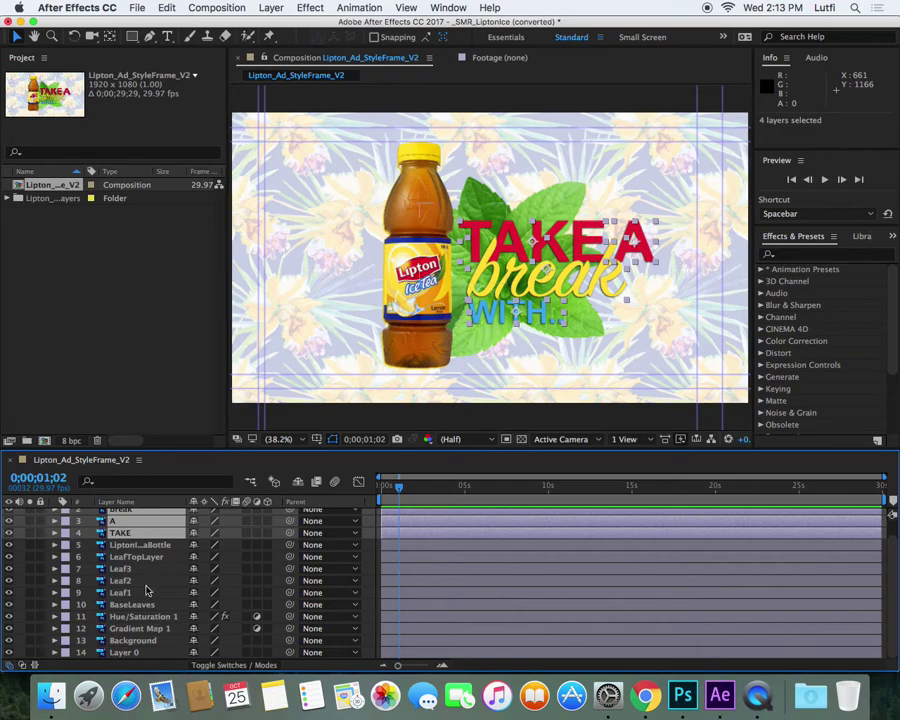
shift+click(140, 545)
scroll(140, 574, up, 1)
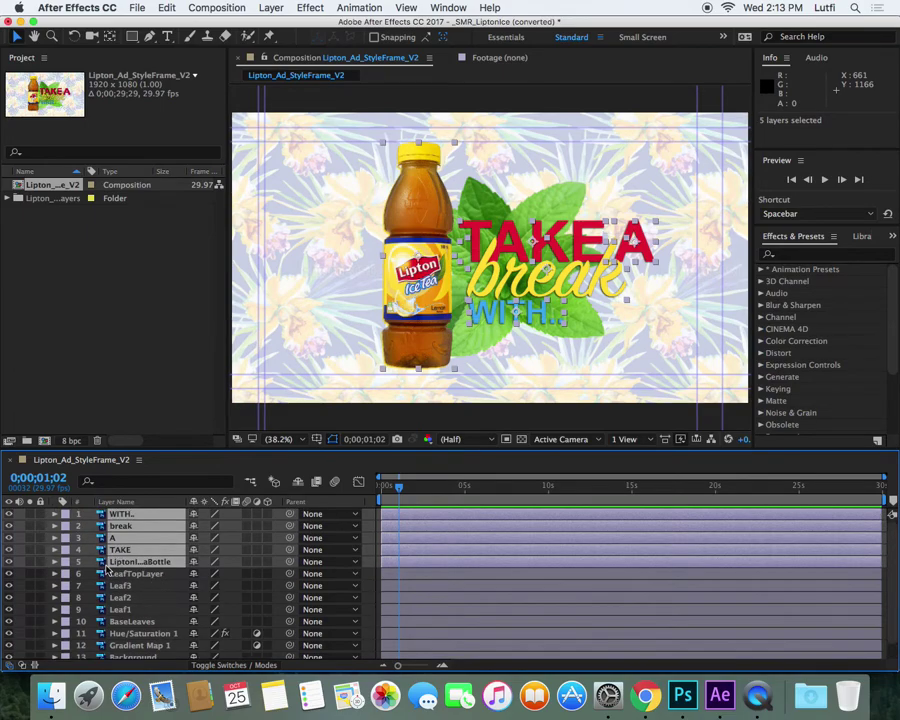
key(p)
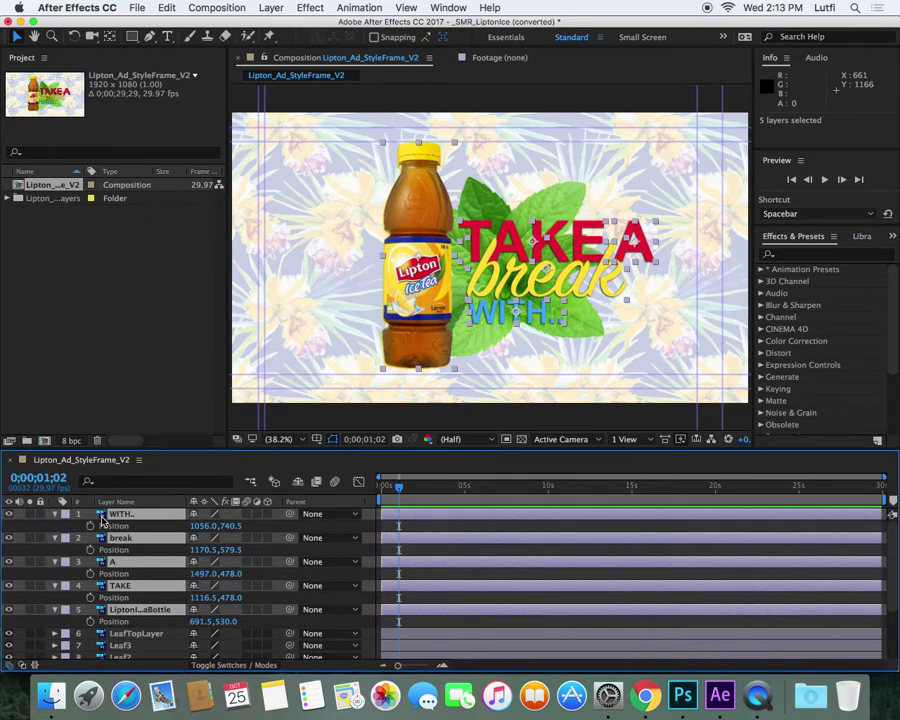
click(90, 526)
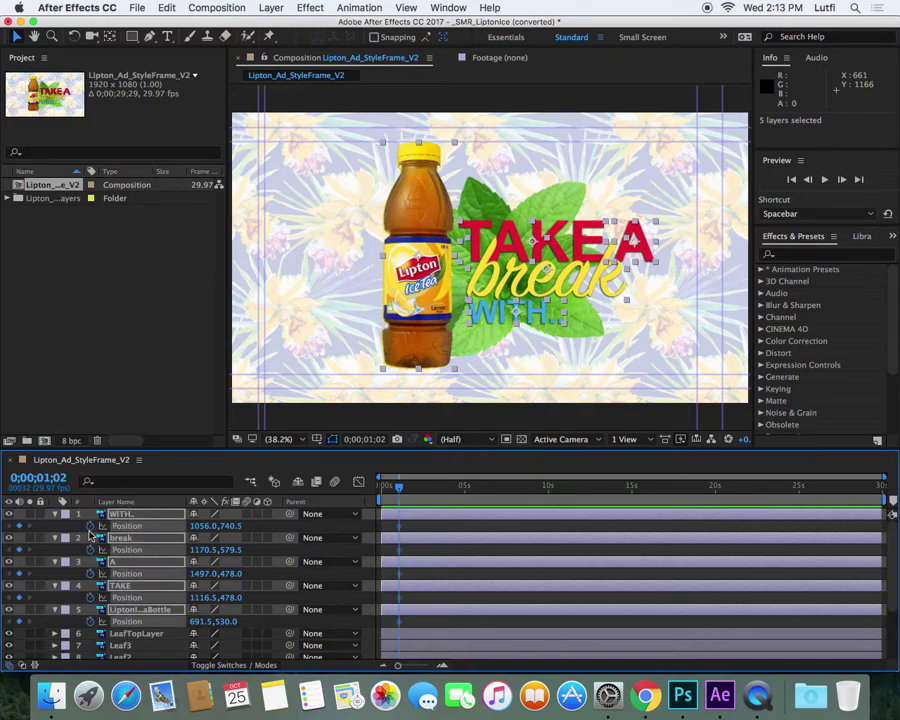
Step: Apply Easy Ease to the selected Position keyframes of the four text layers and the bottle
drag(402, 491, 340, 494)
right_click(397, 530)
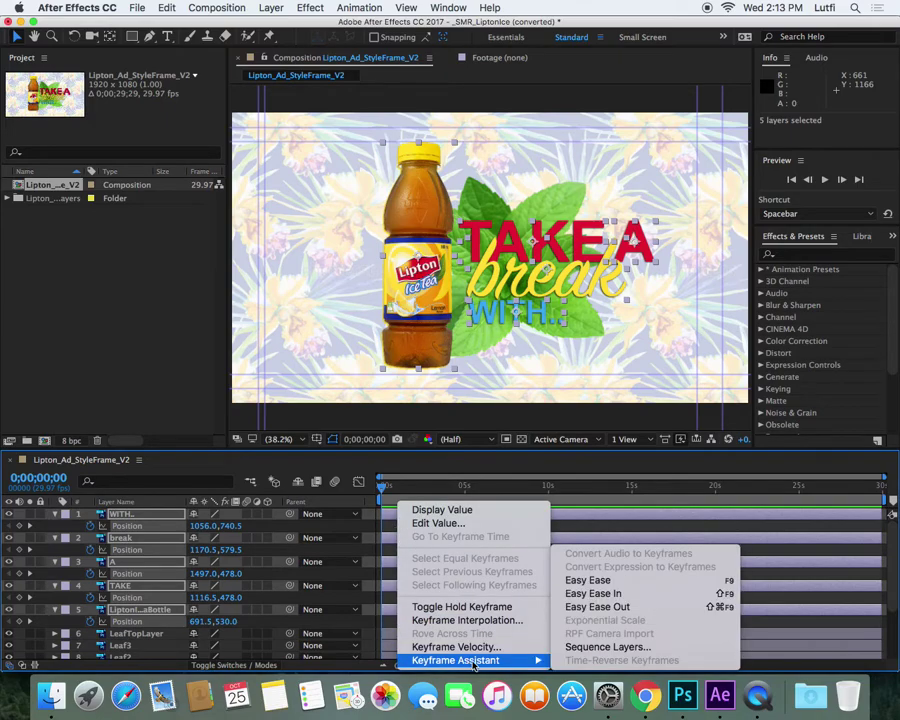
mouse_move(505, 659)
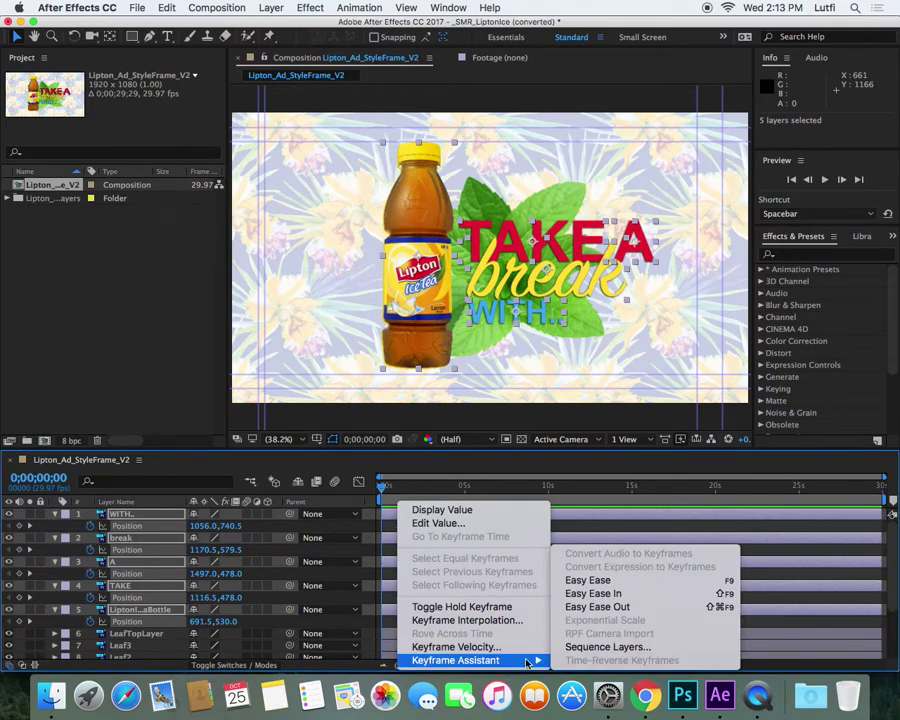
click(562, 578)
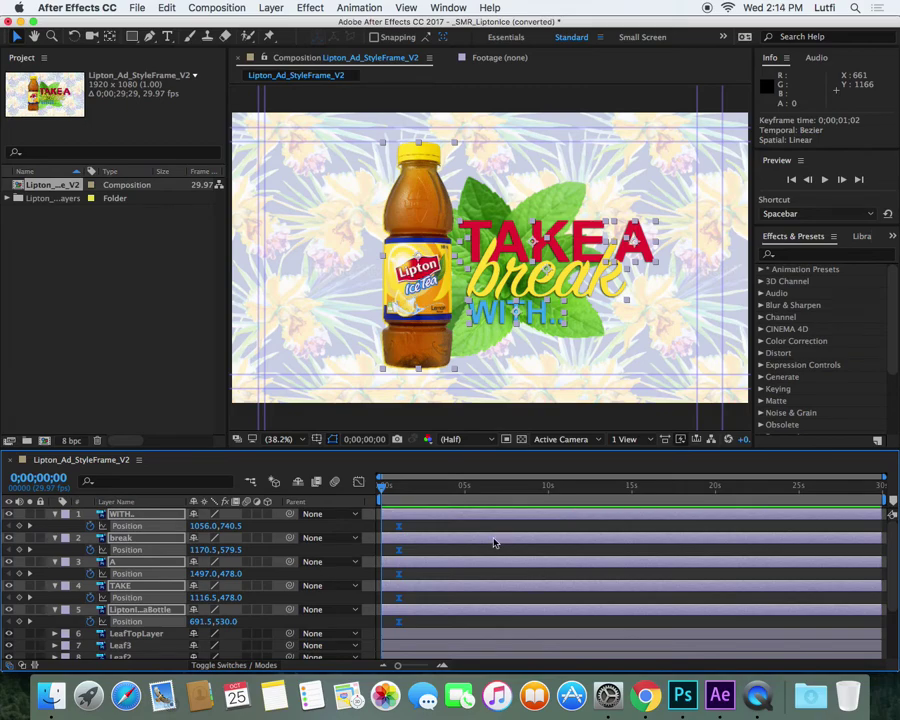
Step: At 0;00;00;00, move the bottle off the frame's upper left, break off the lower right, TAKE above, A to the right and WITH.. to the lower left
mouse_move(400, 490)
mouse_down()
mouse_move(408, 490)
mouse_move(383, 490)
mouse_up()
click(438, 530)
drag(428, 258, 140, 106)
drag(571, 248, 899, 650)
drag(537, 241, 682, 40)
drag(633, 245, 823, 249)
drag(533, 316, 365, 480)
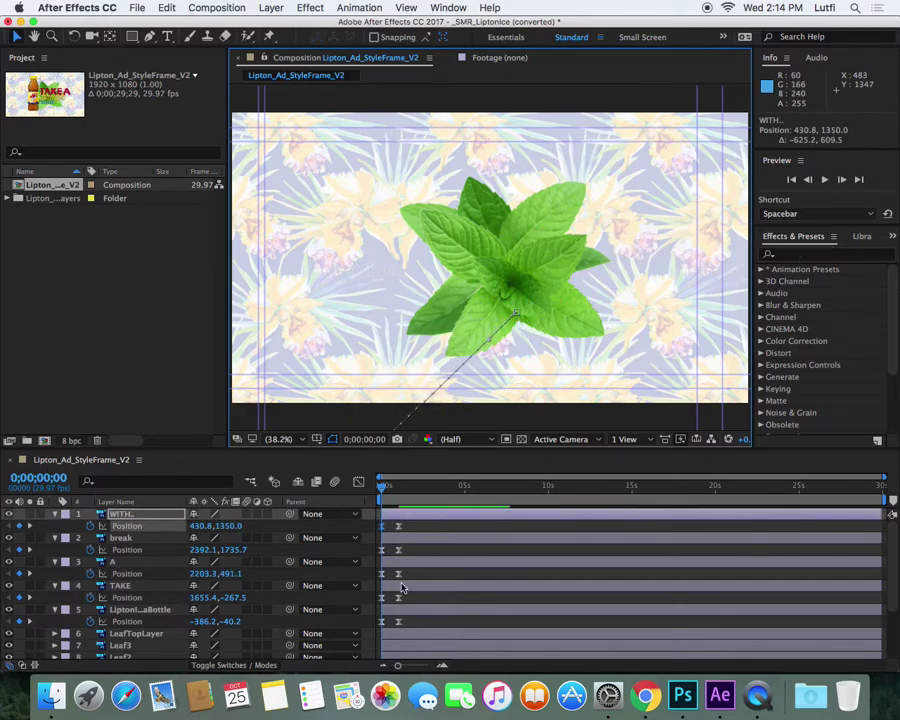
Step: Preview the text and bottle flying in by scrubbing the first second up to the keyframes at 0;00;01;02
click(437, 578)
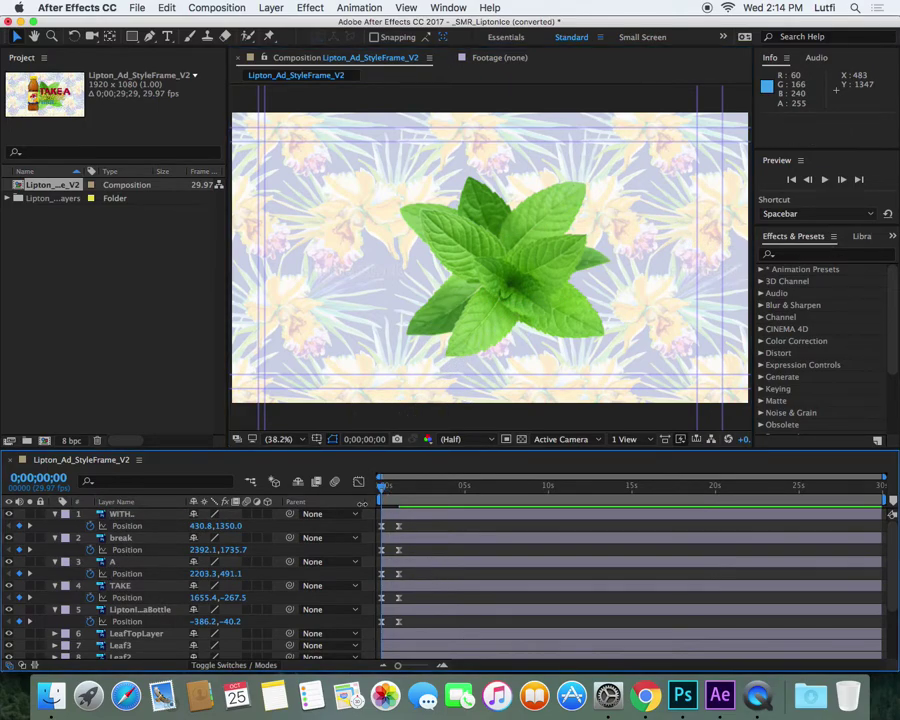
drag(383, 496, 393, 499)
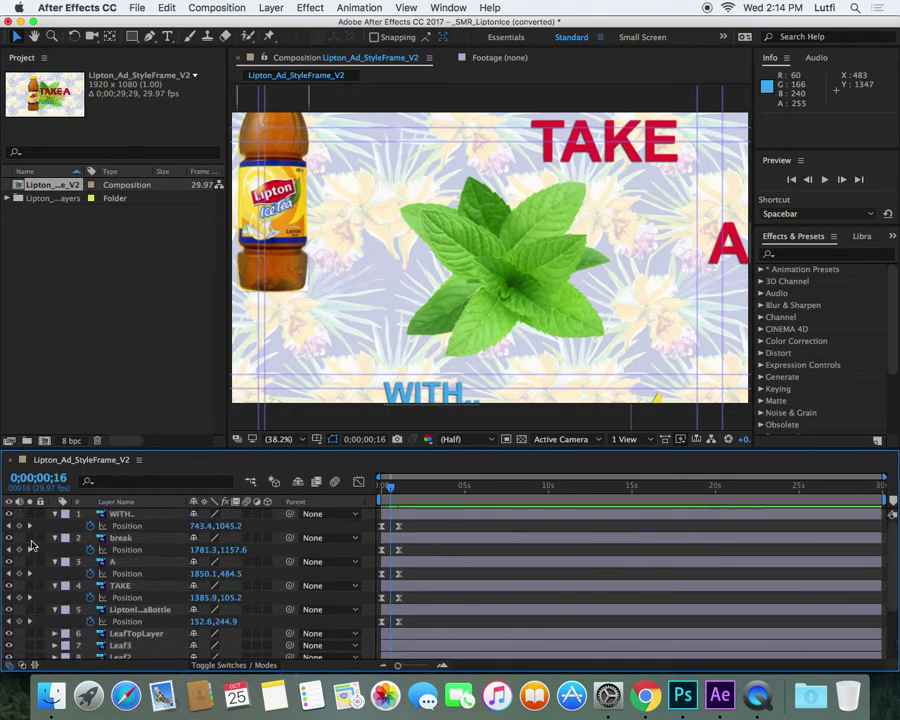
click(30, 515)
key(k)
click(31, 538)
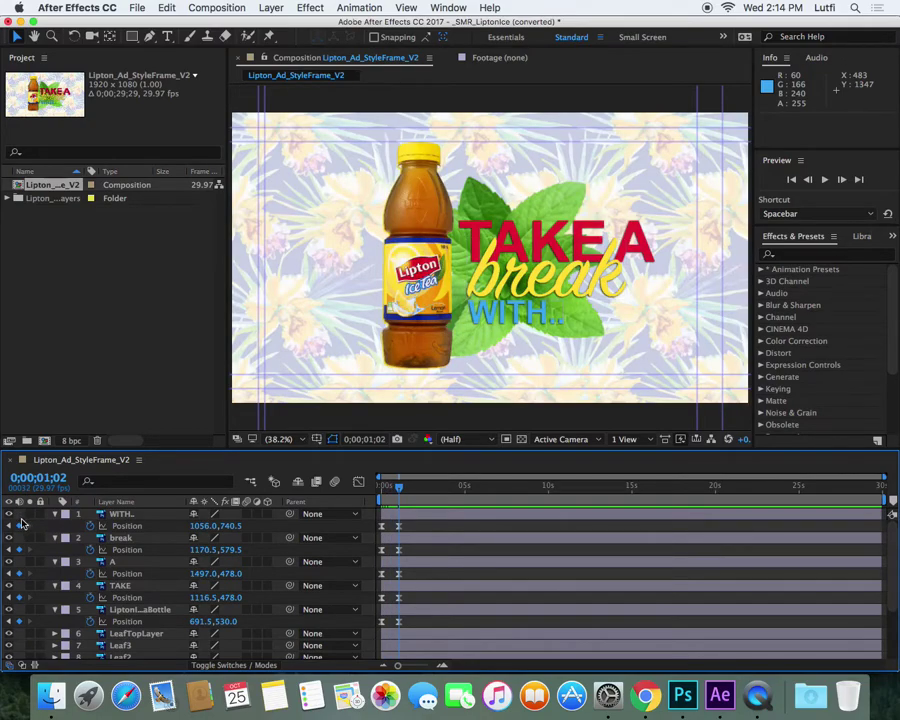
Step: Mark the four text layers and the bottle layer as shy, and try hiding and showing the shy layers
click(195, 515)
click(195, 586)
click(195, 610)
click(297, 484)
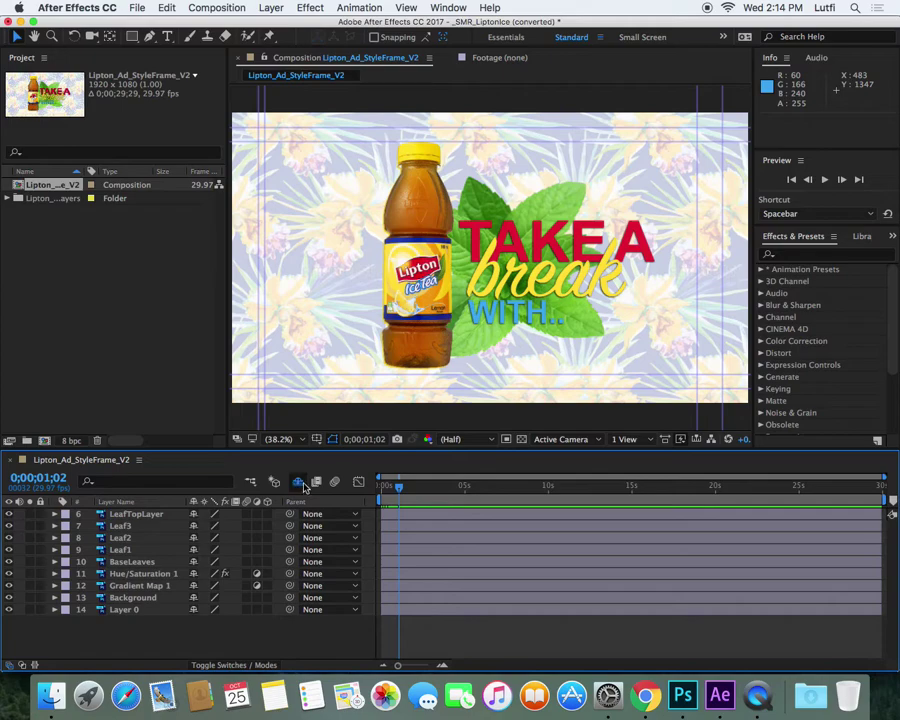
click(297, 484)
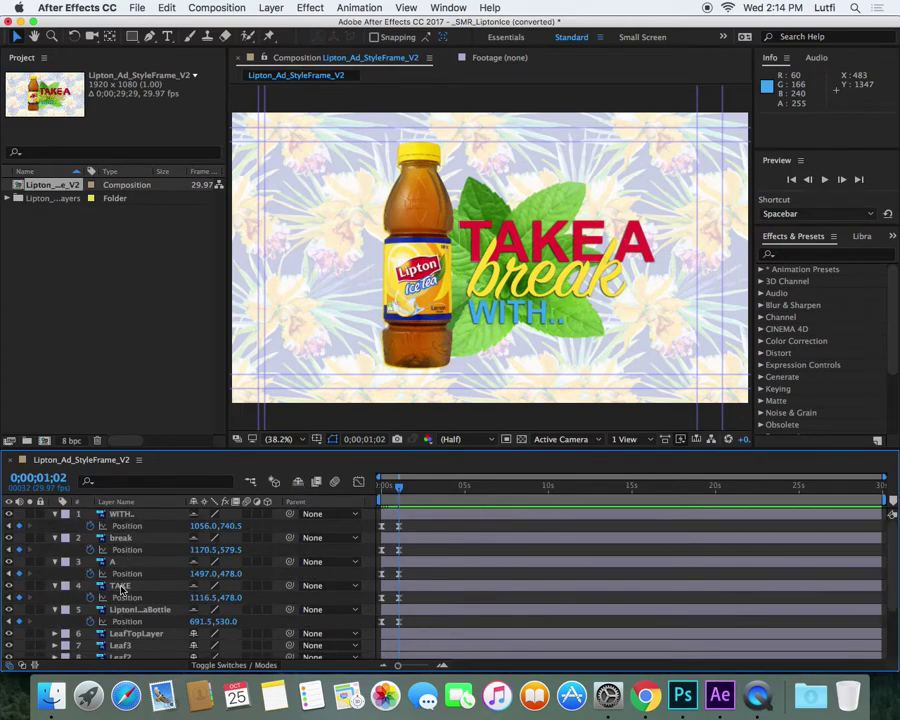
click(298, 484)
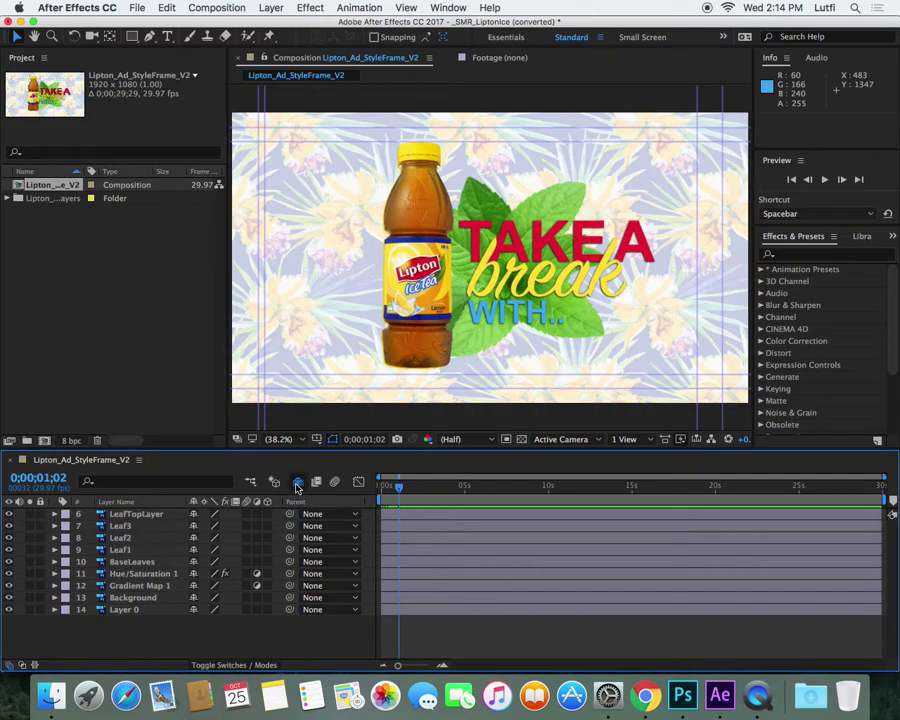
click(298, 484)
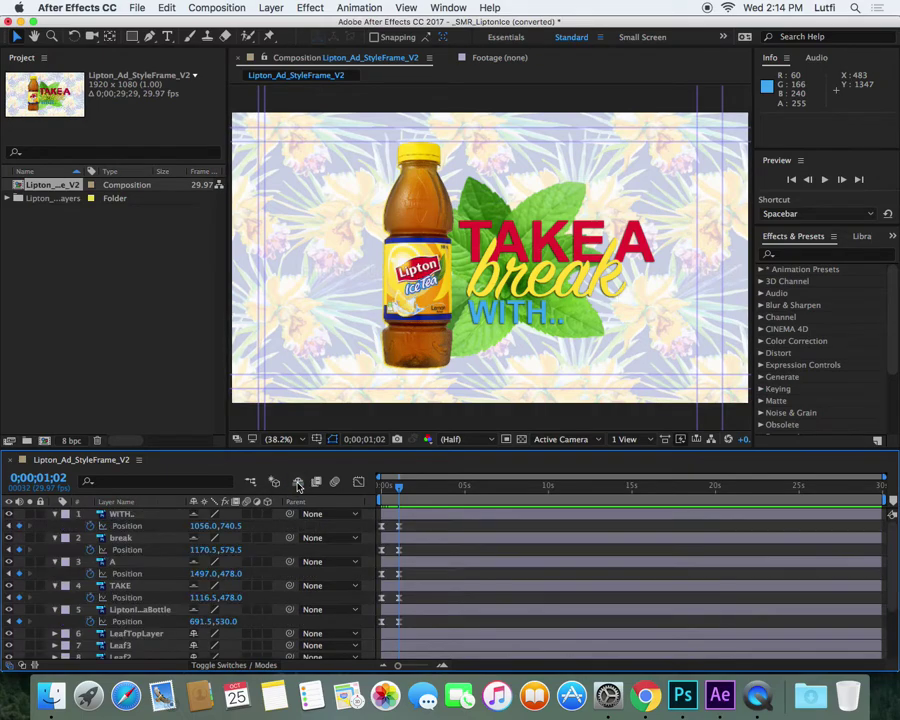
Step: Turn off the visibility of the WITH.., break, A, TAKE and LiptonIceTeaBottle layers
click(7, 514)
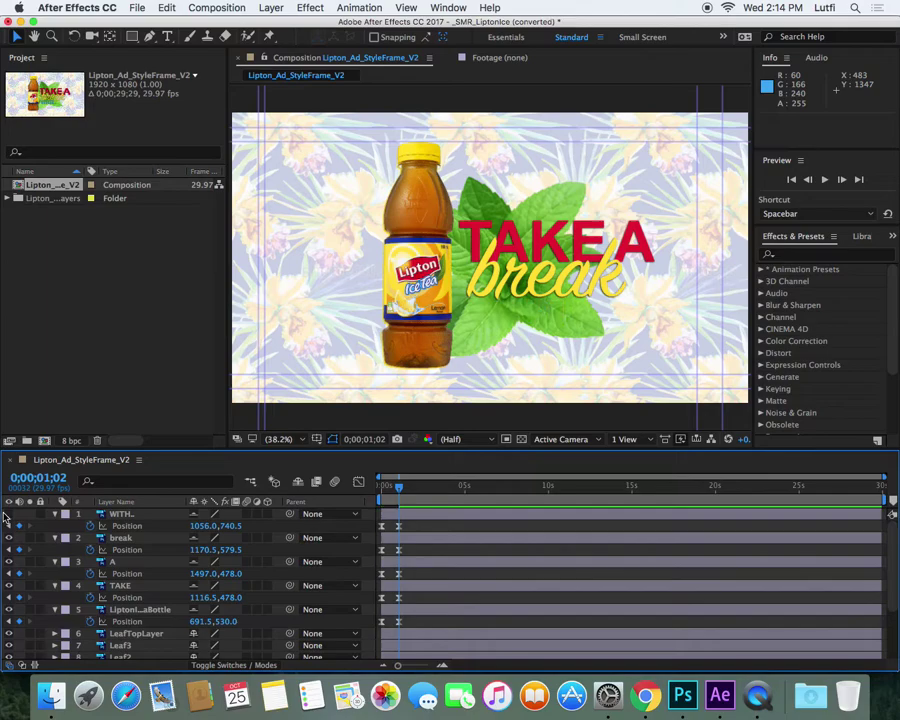
click(8, 514)
click(122, 515)
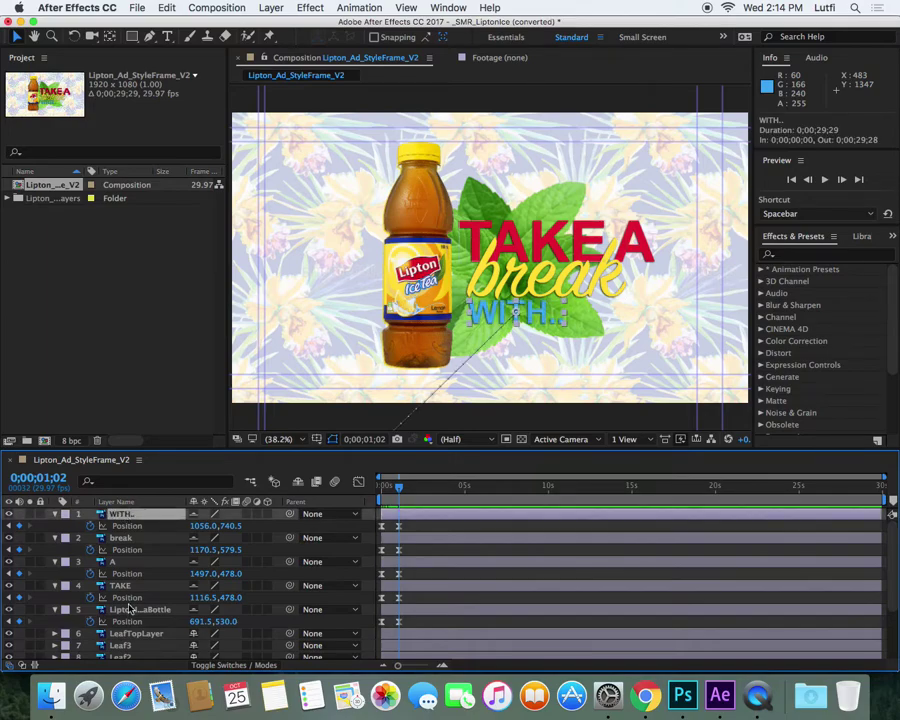
shift+click(125, 622)
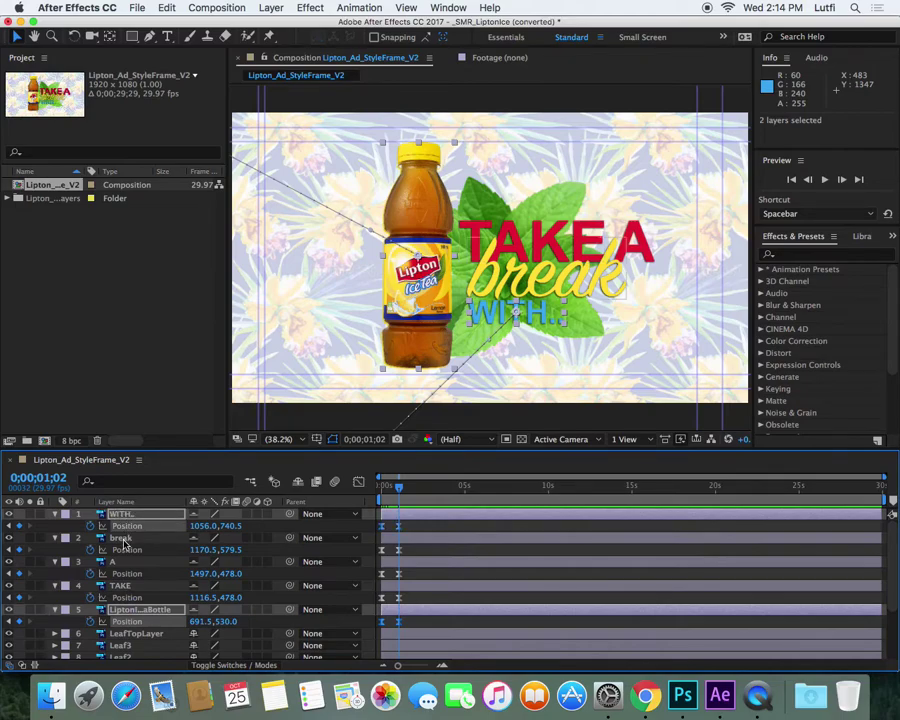
click(125, 537)
click(125, 515)
shift+click(130, 620)
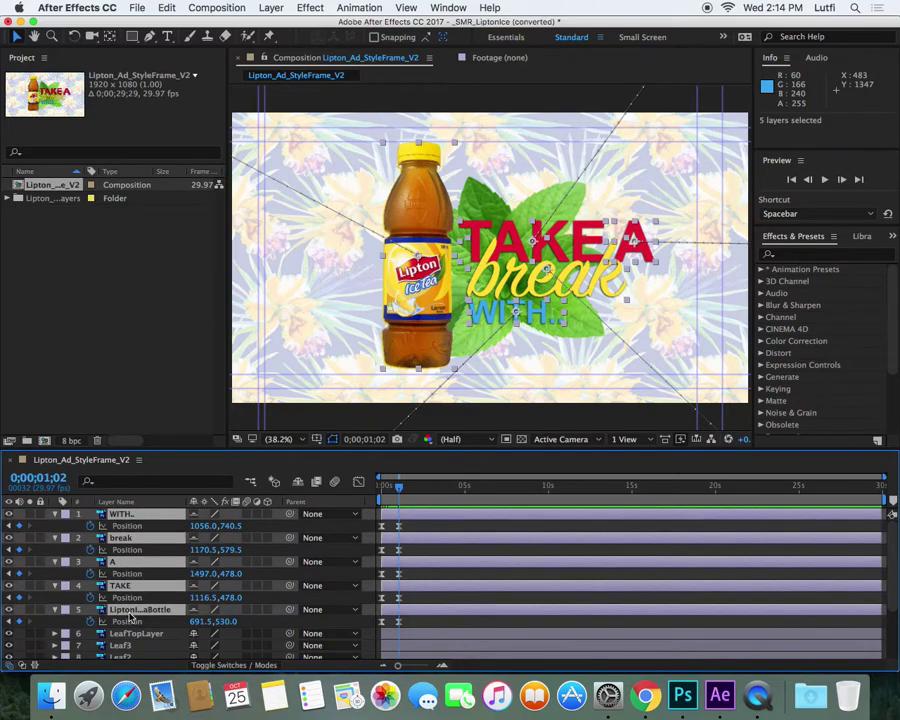
drag(10, 515, 10, 610)
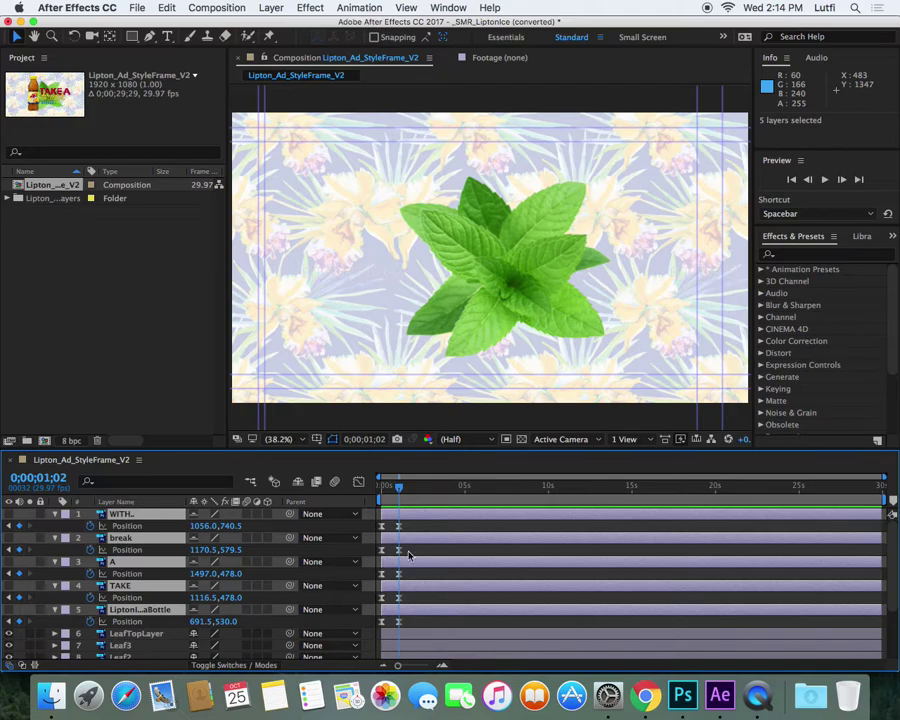
key(equal)
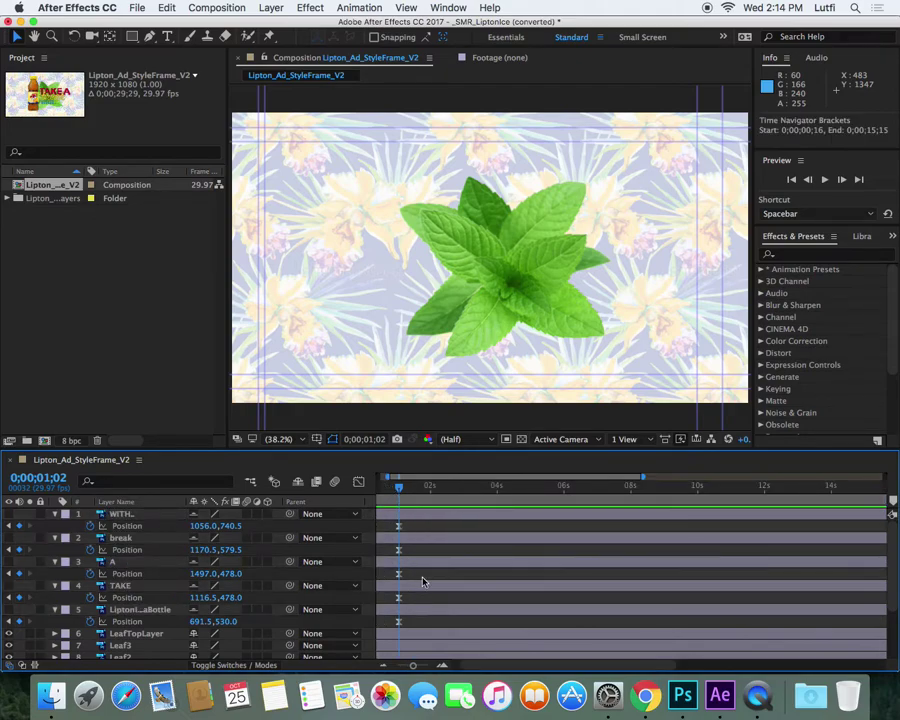
Step: Start animating LeafTopLayer's Scale with a 100% keyframe at 0;00;01;05
scroll(420, 597, down, 5)
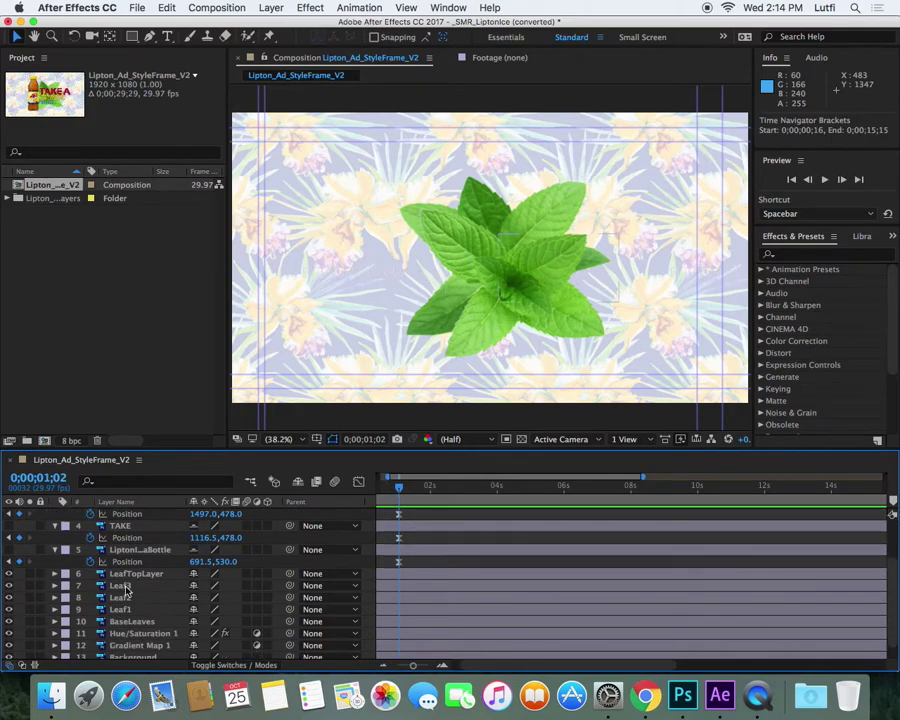
click(129, 577)
click(419, 562)
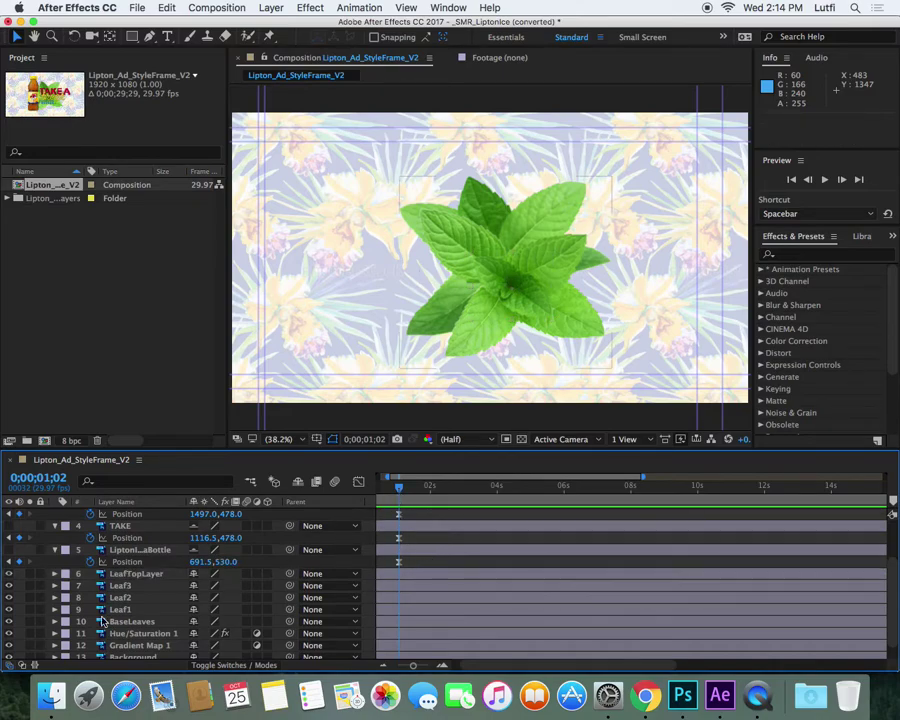
click(126, 573)
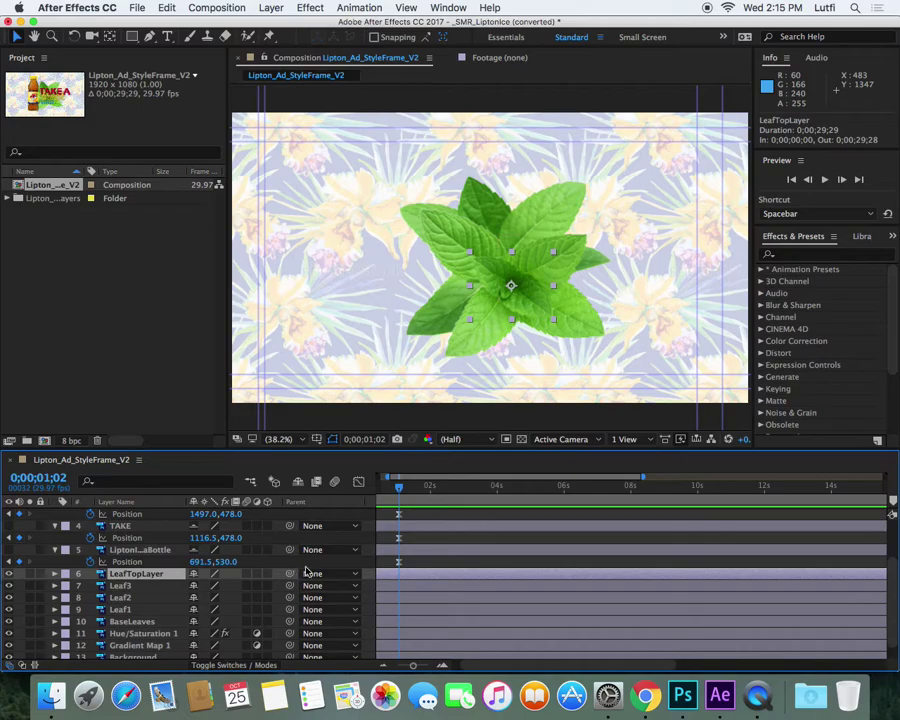
key(s)
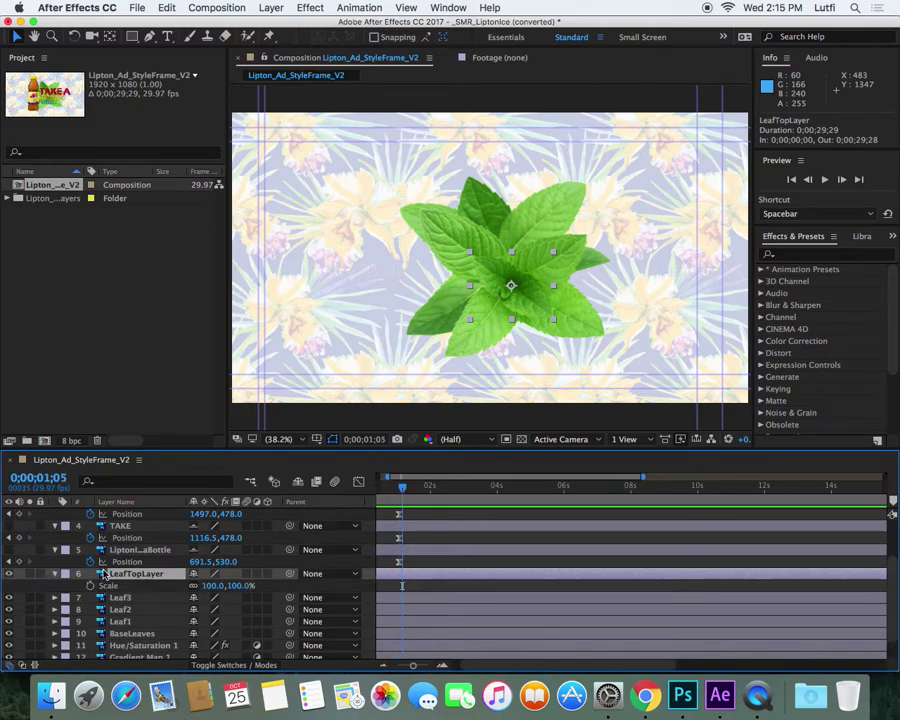
click(90, 585)
Step: Keyframe LeafTopLayer's Scale at 122% at 0;00;01;01 and at -84% at 0;00;00;24
drag(405, 490, 402, 490)
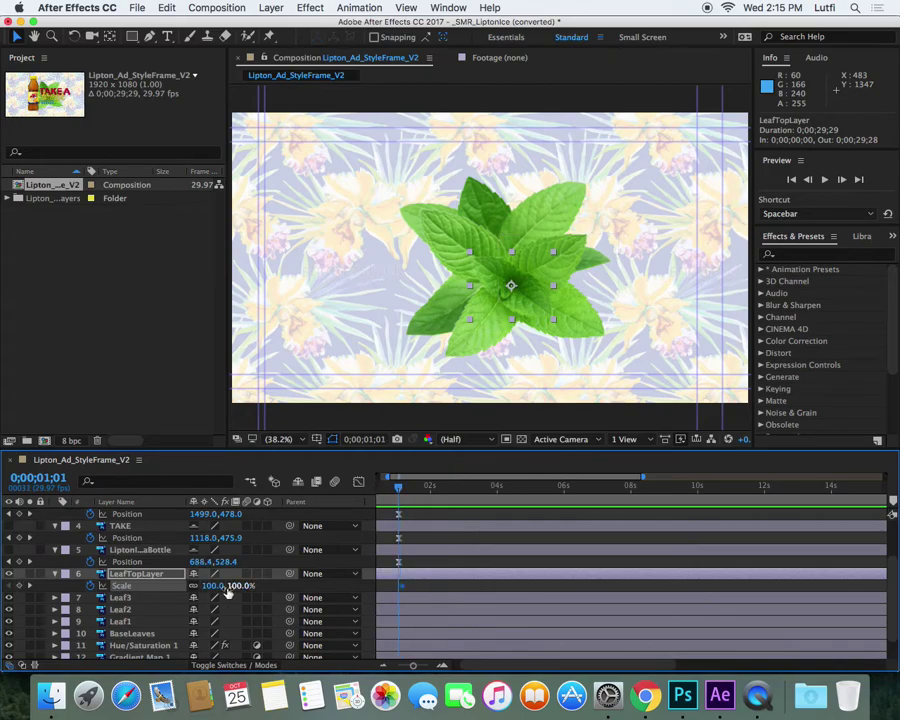
drag(212, 586, 222, 586)
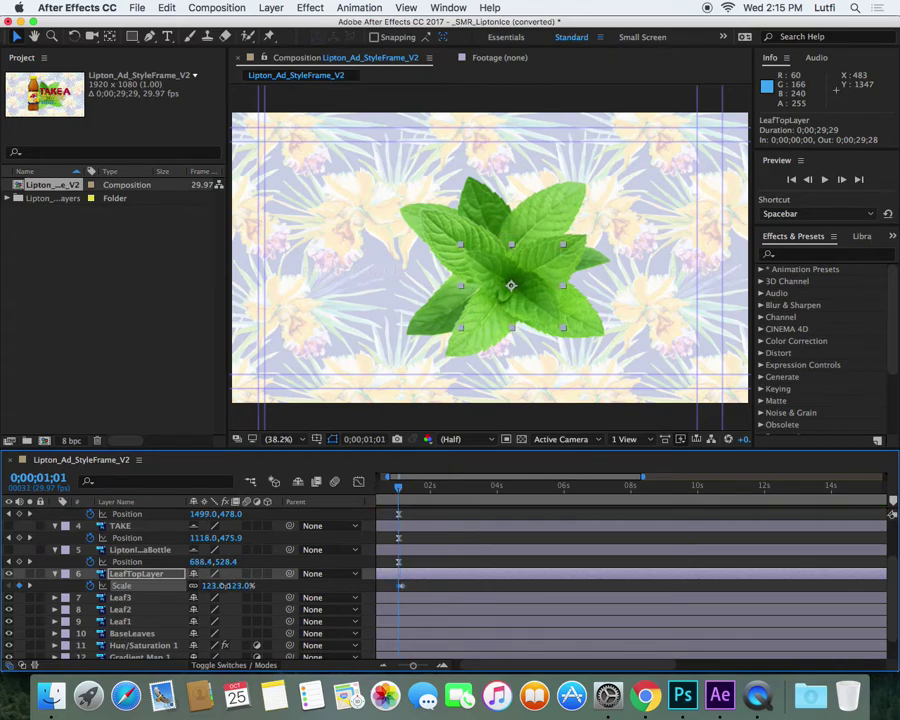
drag(398, 487, 390, 493)
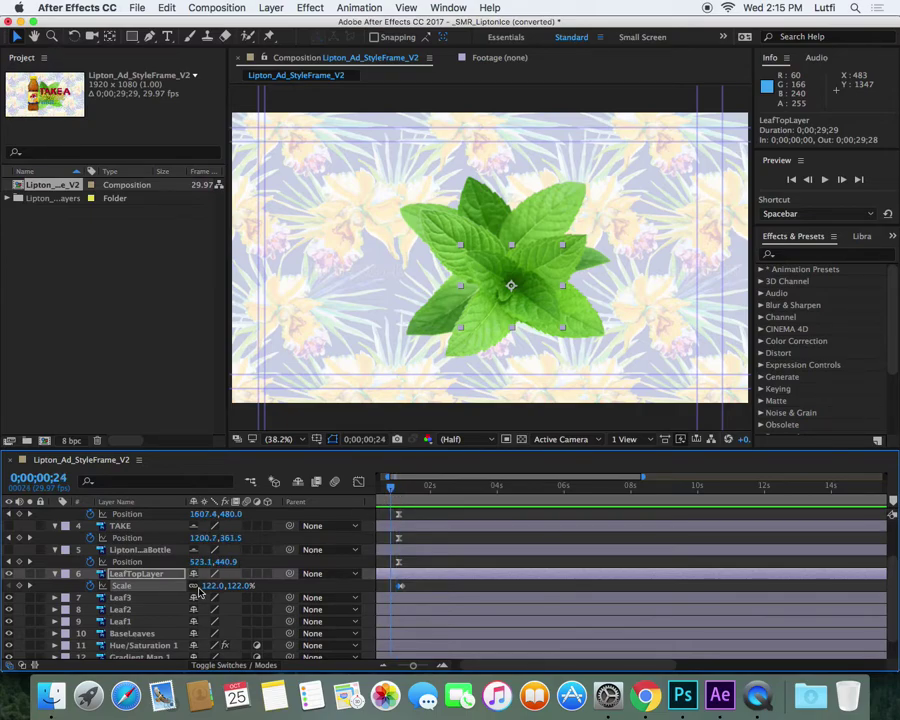
drag(212, 590, 68, 585)
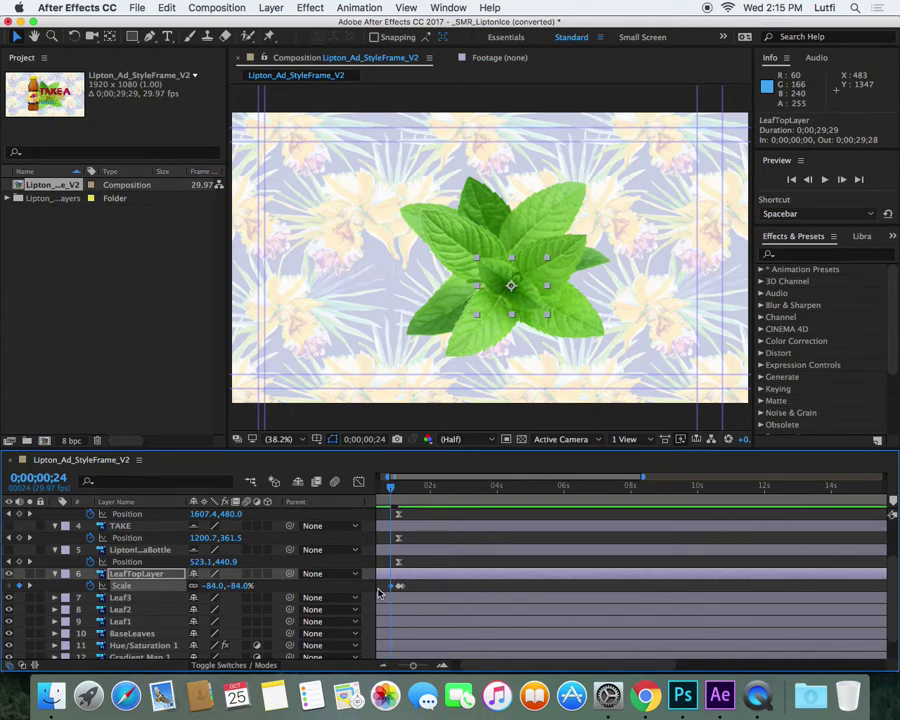
Step: Identify the Leaf3 layer by toggling its visibility, and try scaling it down to 92%
click(120, 598)
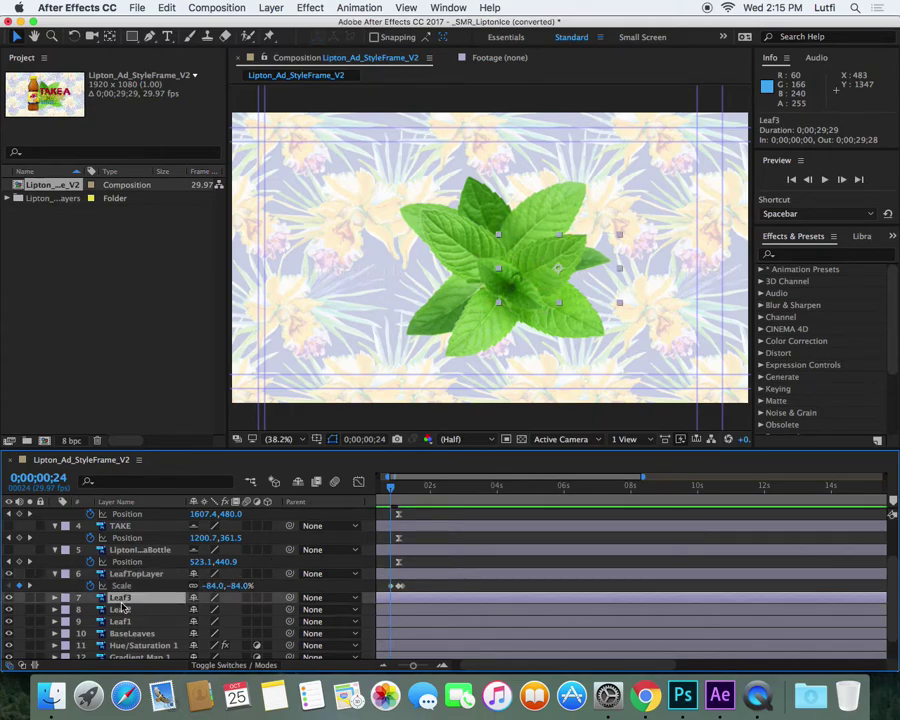
click(9, 598)
click(9, 598)
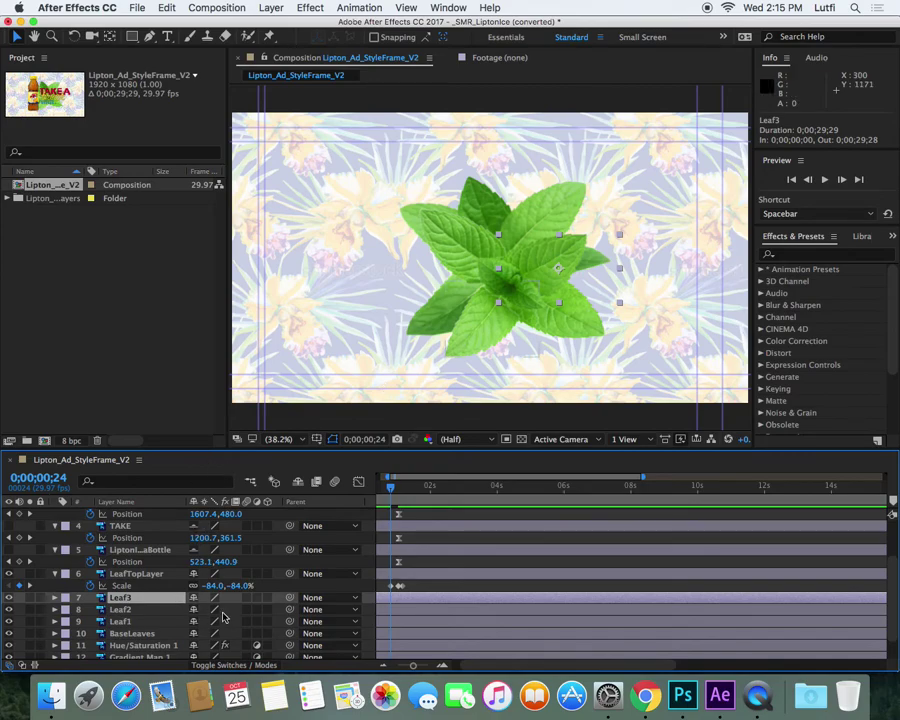
key(s)
mouse_move(210, 612)
mouse_down()
mouse_move(219, 612)
mouse_move(146, 616)
mouse_move(203, 609)
mouse_up()
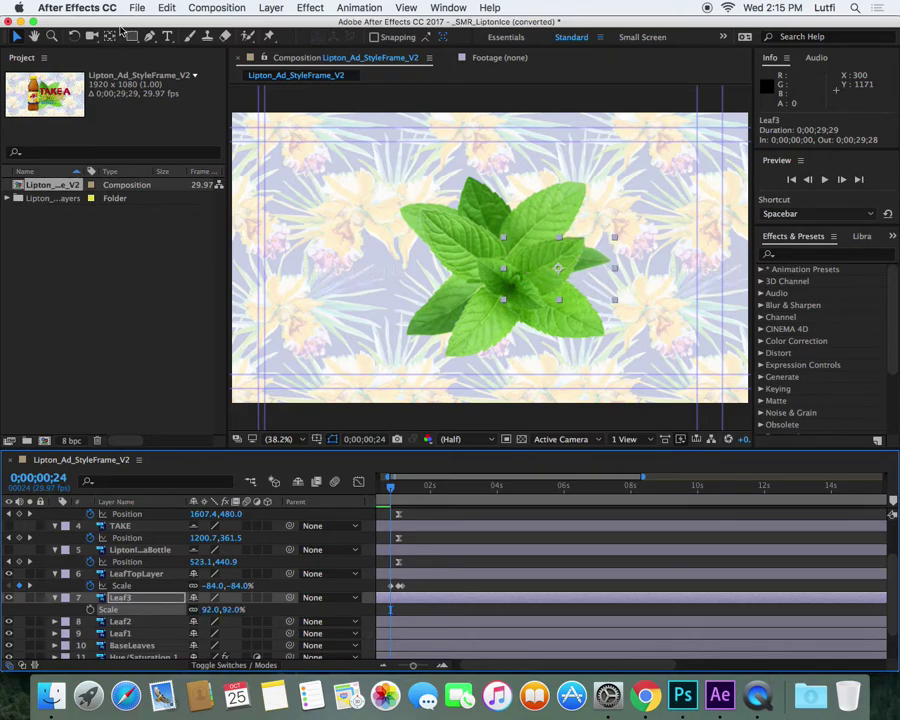
Step: Move Leaf3's anchor point from the middle of the leaf to the centre of the mint sprig with the Pan Behind tool
click(110, 36)
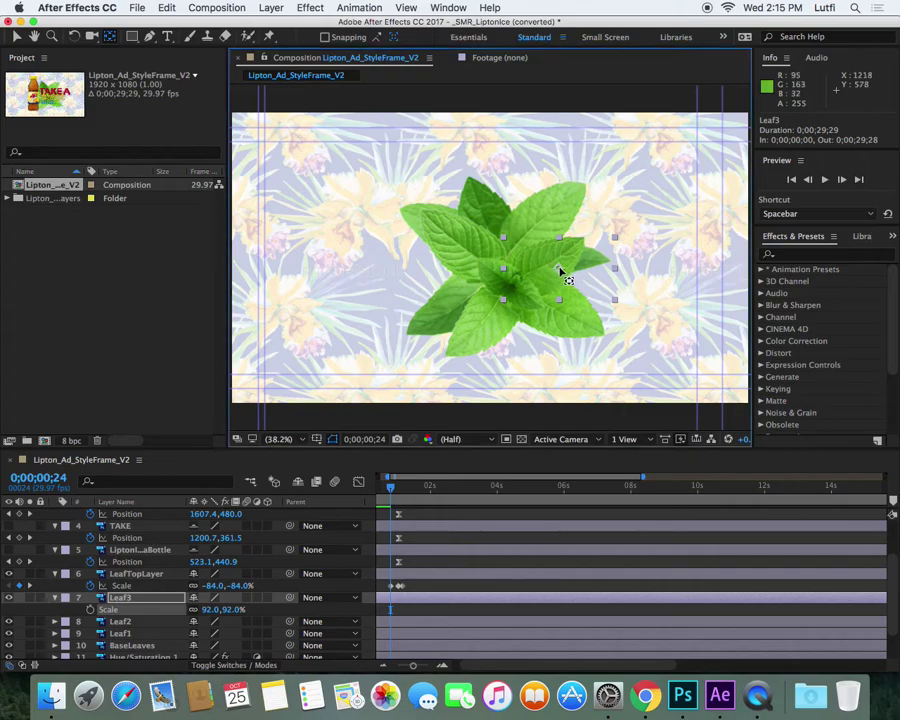
drag(560, 272, 557, 273)
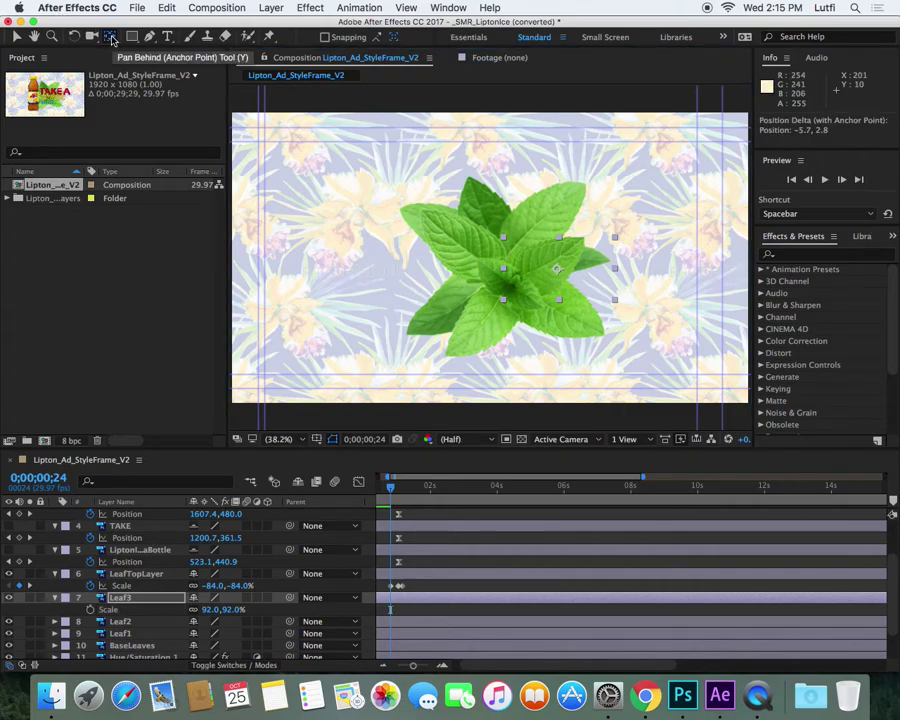
drag(558, 272, 511, 286)
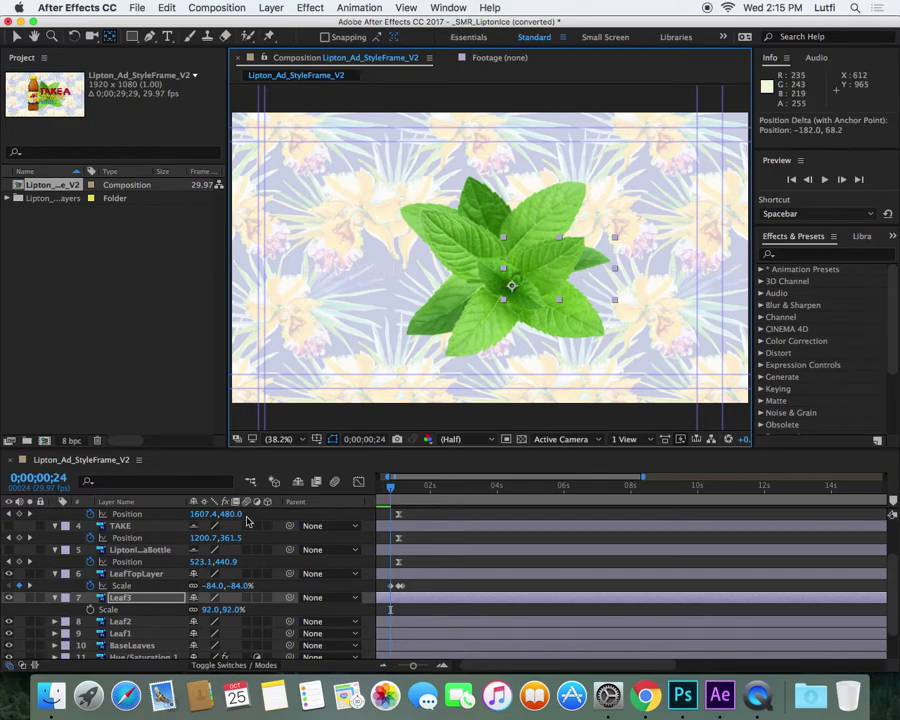
Step: Scale Leaf3 to 91% and set its first Scale keyframe at 0;00;00;24
click(182, 600)
key(s)
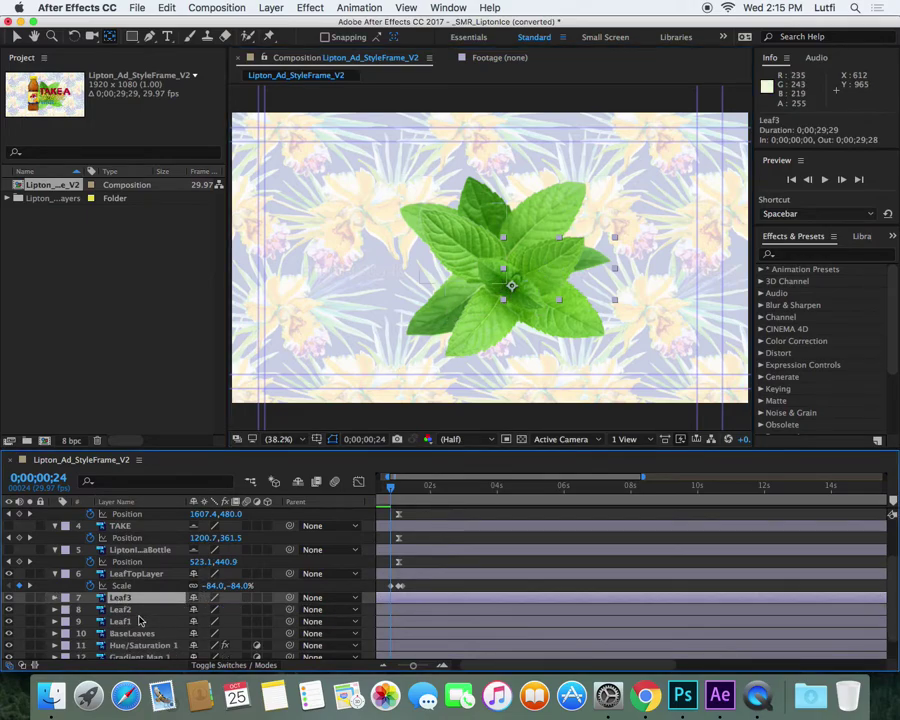
key(s)
mouse_move(213, 610)
mouse_down()
mouse_move(170, 611)
mouse_move(203, 604)
mouse_up()
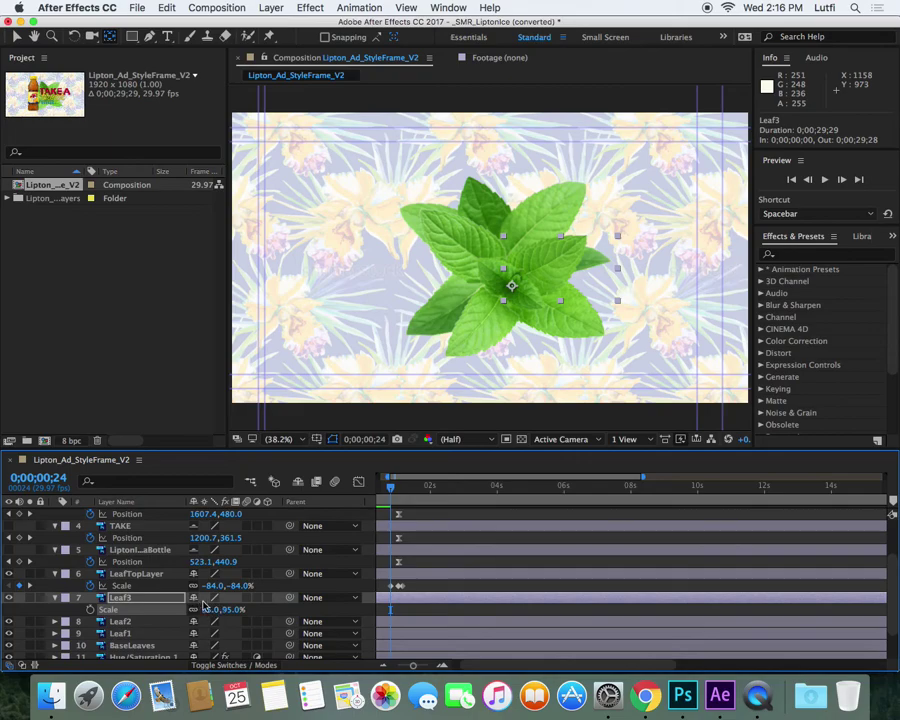
mouse_move(210, 616)
mouse_down()
mouse_move(185, 616)
mouse_move(211, 614)
mouse_up()
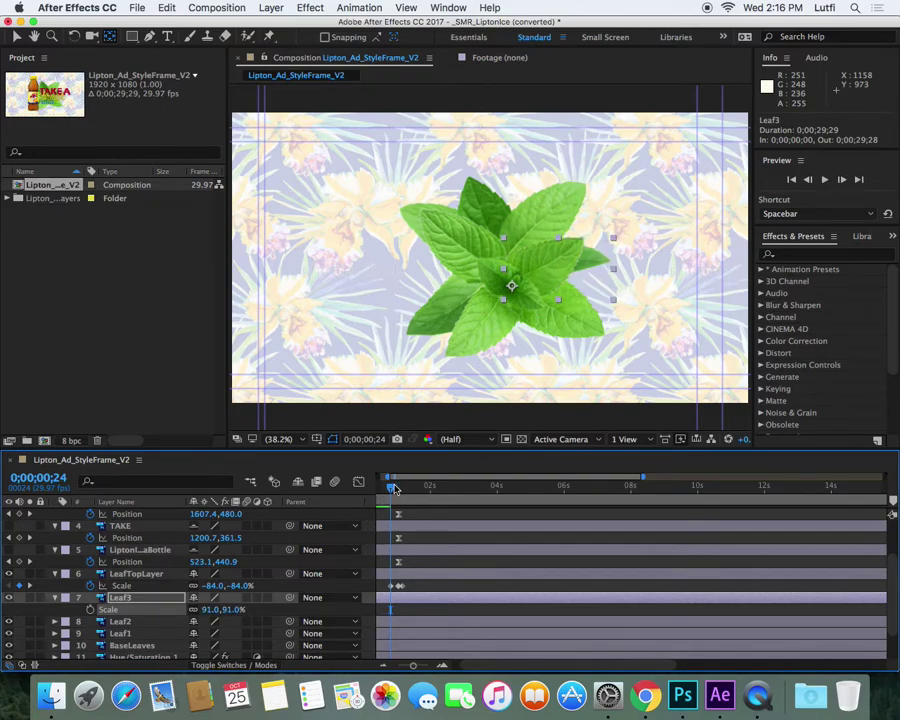
click(89, 609)
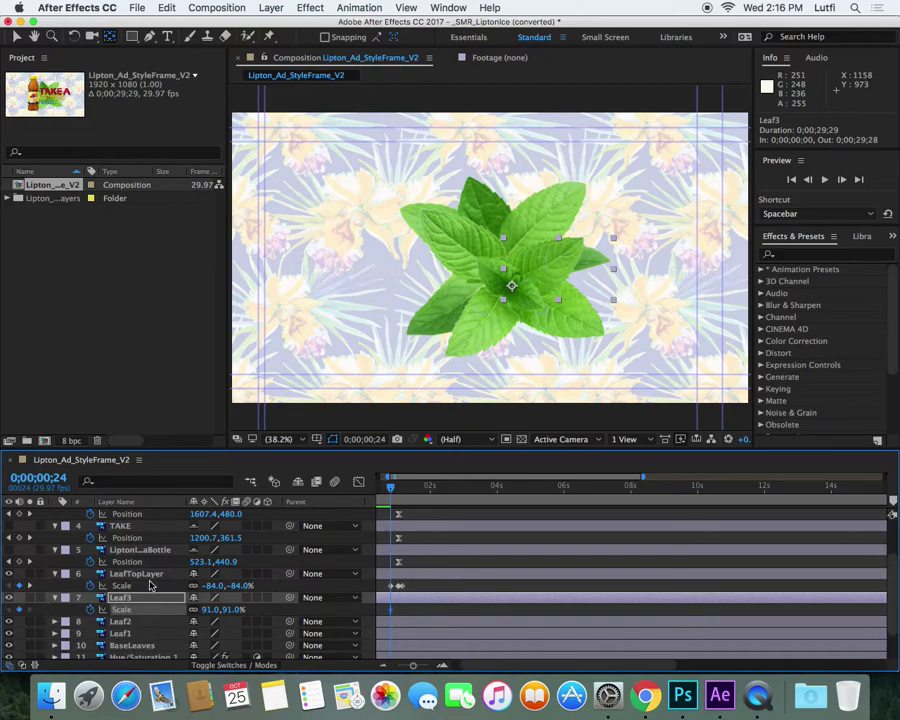
Step: At 0;00;01;00, enlarge Leaf3 to 114% while adjusting its anchor point around the centre of the sprig
drag(390, 487, 397, 489)
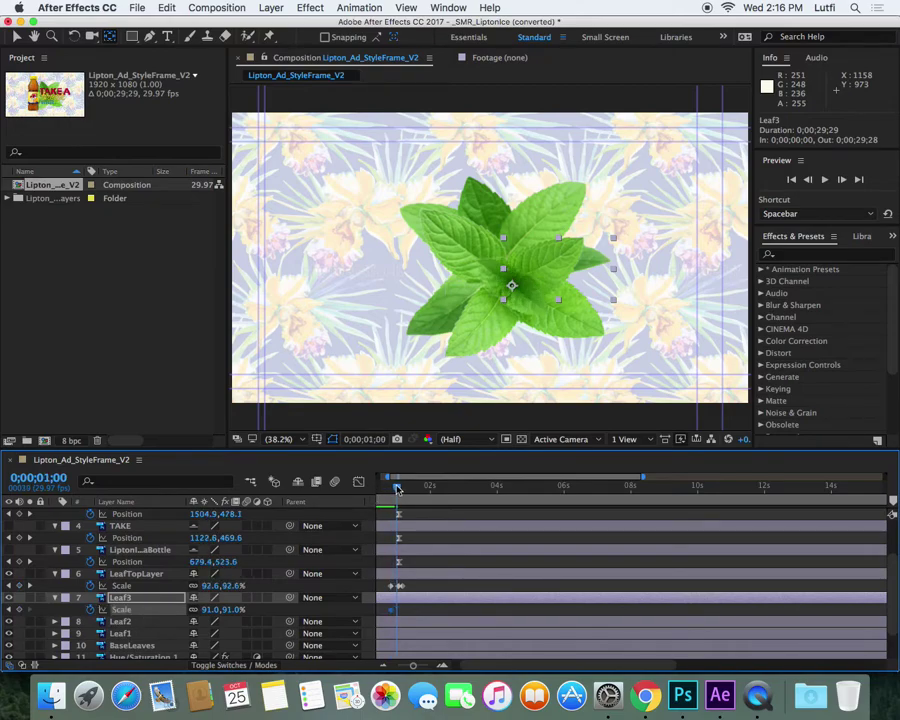
drag(208, 609, 215, 609)
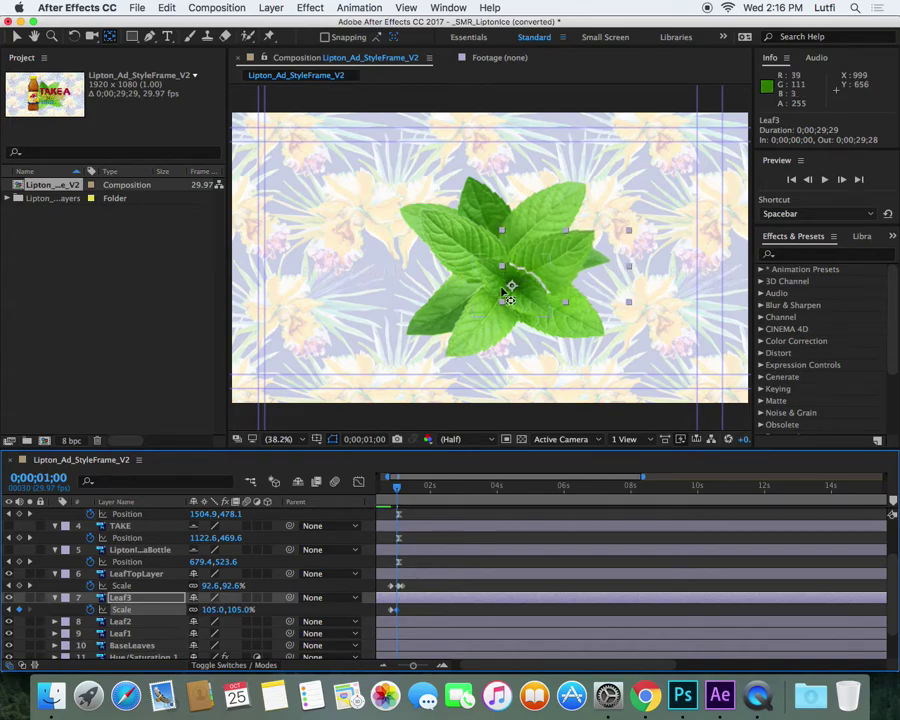
drag(510, 286, 503, 296)
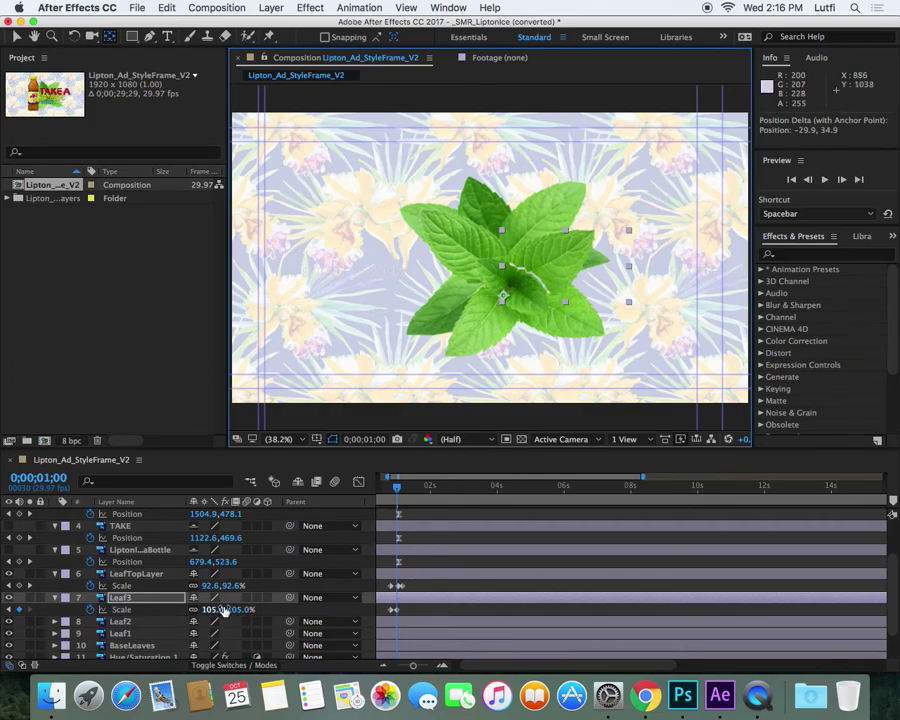
mouse_move(214, 610)
mouse_down()
mouse_move(226, 610)
mouse_move(194, 610)
mouse_move(228, 610)
mouse_move(213, 615)
mouse_up()
drag(505, 297, 519, 284)
mouse_move(214, 609)
mouse_down()
mouse_move(222, 609)
mouse_move(197, 609)
mouse_move(219, 603)
mouse_up()
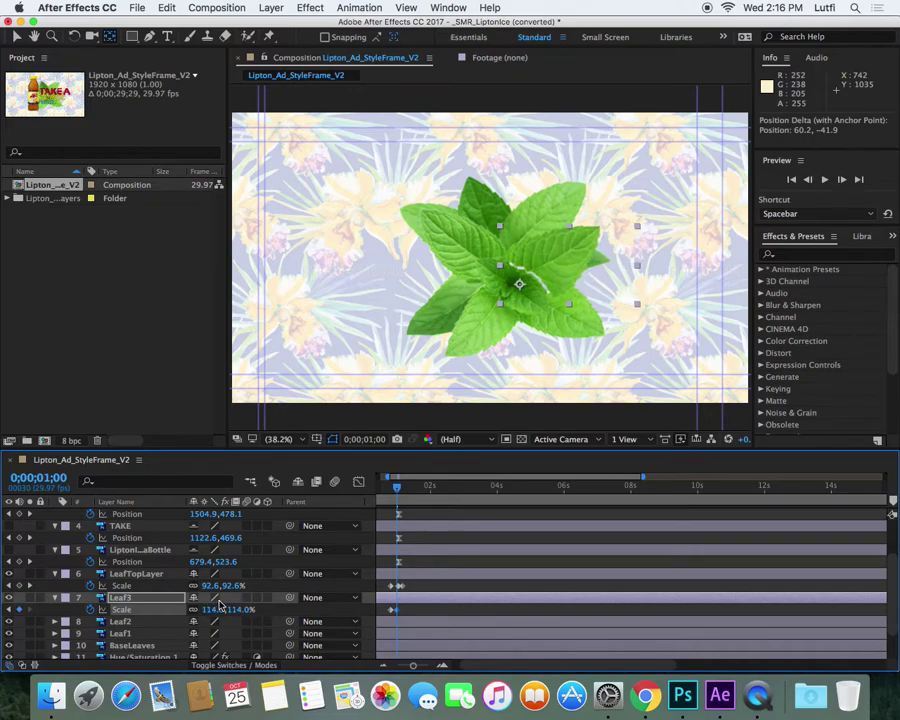
Step: Move Leaf3 to position 1039.7, 651.2 to close the gap at its base, and set its Scale keyframe at 0;00;01;00 to 116%
click(560, 266)
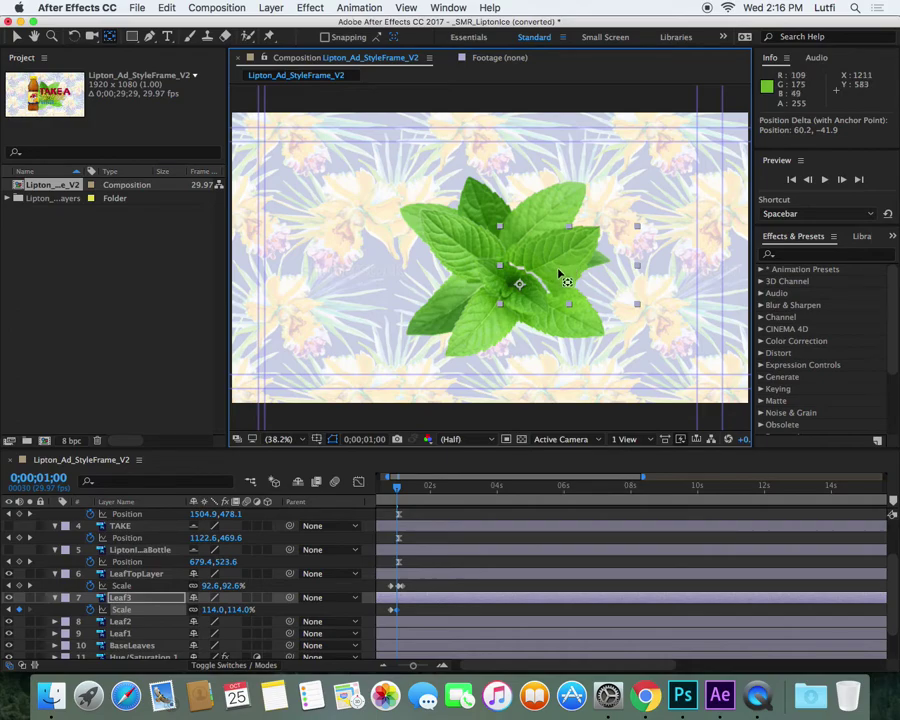
key(p)
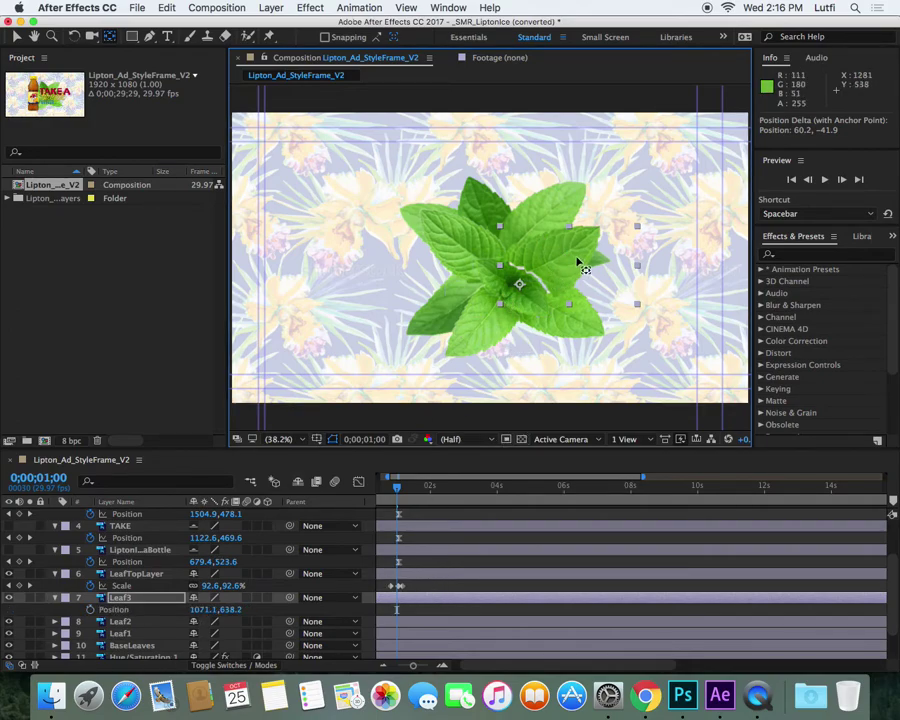
click(17, 37)
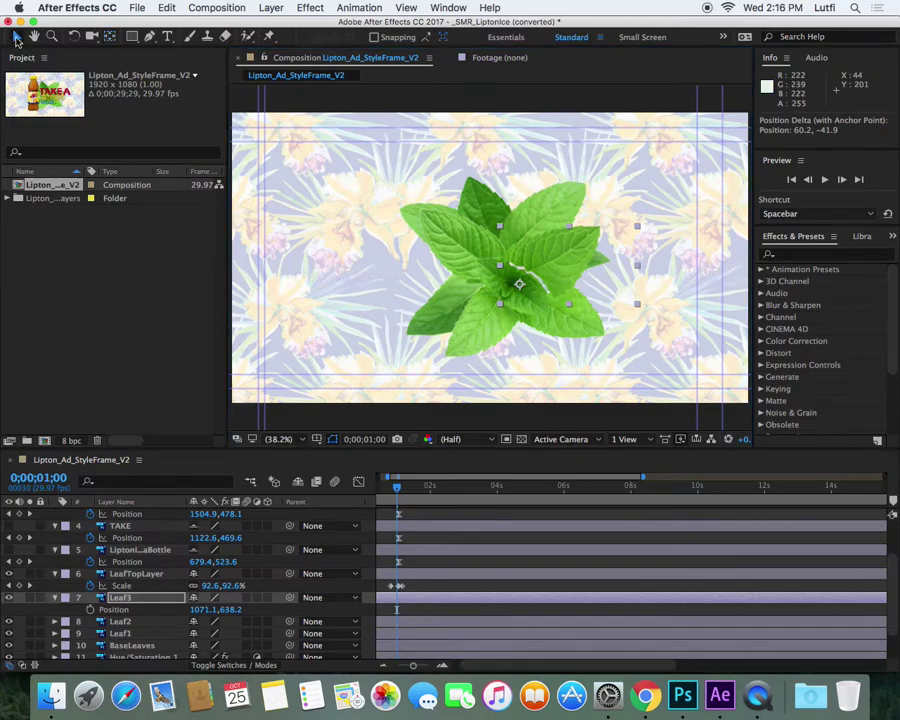
drag(576, 275, 568, 279)
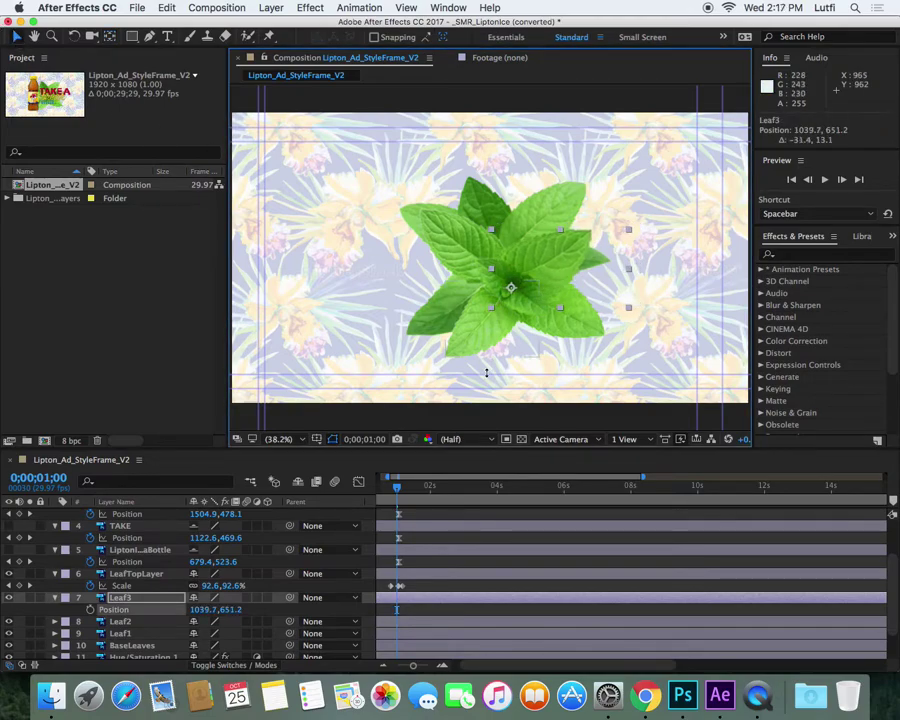
key(s)
mouse_move(212, 611)
mouse_down()
mouse_move(186, 617)
mouse_move(207, 614)
mouse_up()
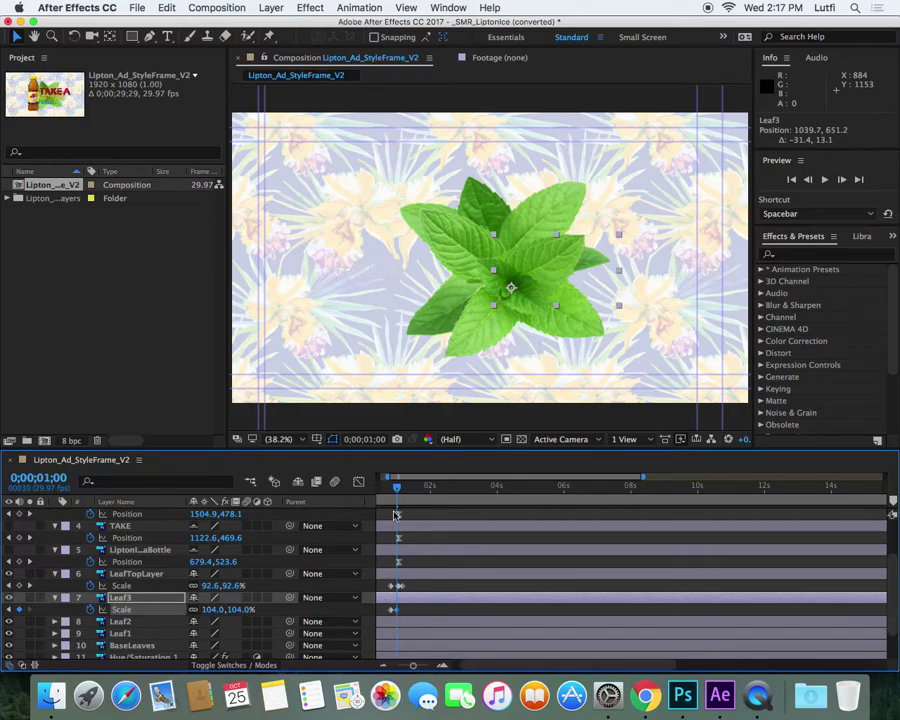
drag(215, 609, 260, 581)
Step: Change LeafTopLayer's Scale keyframe at 0;00;00;24 from a negative to a smaller positive size, and scrub to check the growth
drag(403, 490, 394, 489)
drag(399, 489, 399, 488)
key(=)
key(=)
key(=)
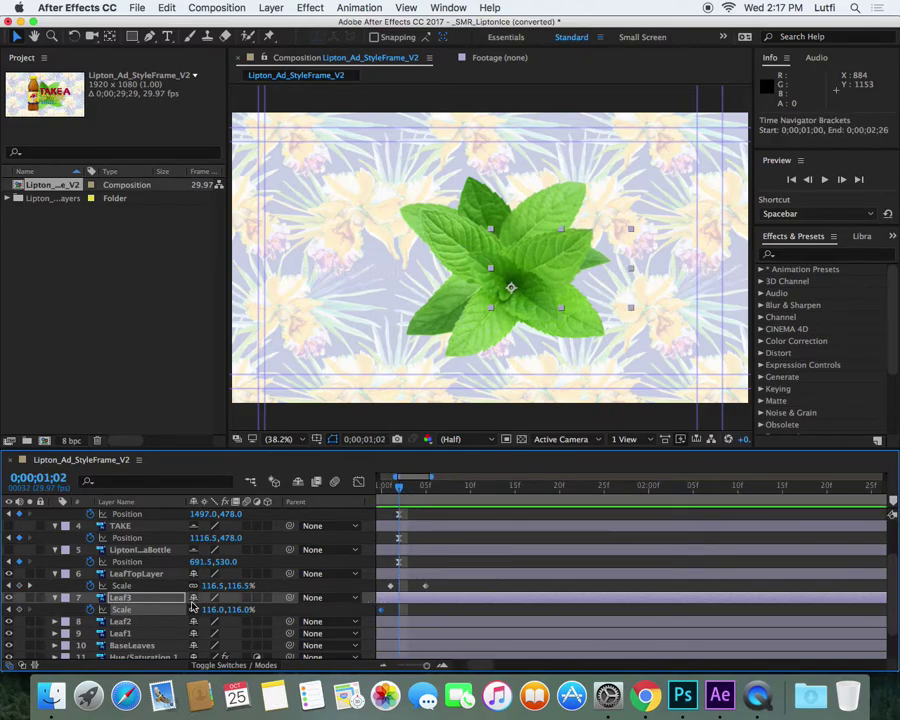
click(155, 574)
mouse_move(400, 488)
mouse_down()
mouse_move(380, 490)
mouse_move(463, 490)
mouse_move(403, 490)
mouse_move(412, 492)
mouse_up()
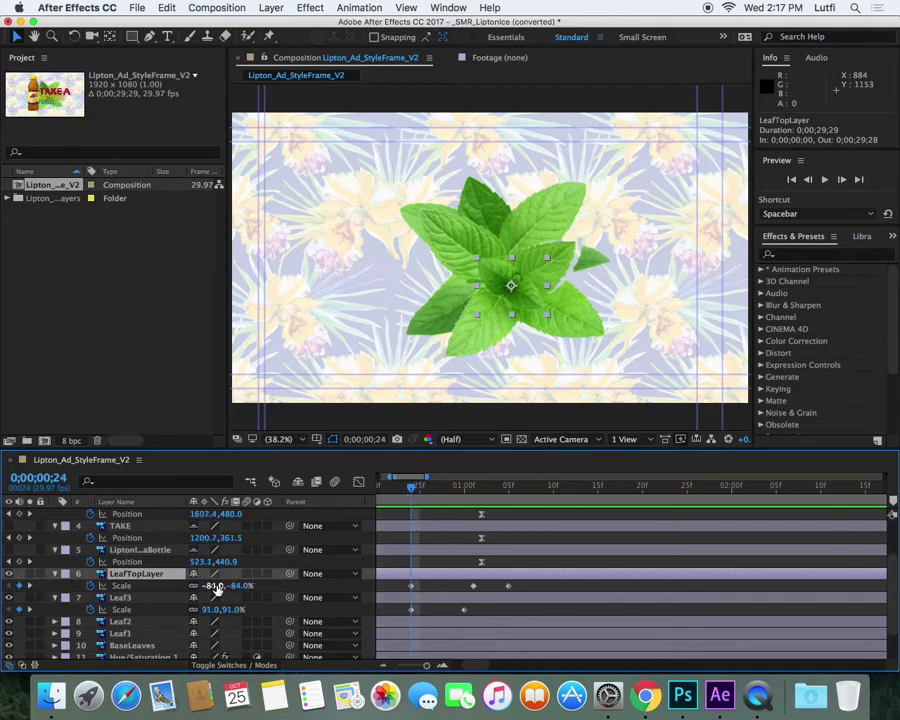
drag(209, 587, 306, 576)
mouse_move(428, 492)
mouse_down()
mouse_move(475, 490)
mouse_move(438, 504)
mouse_up()
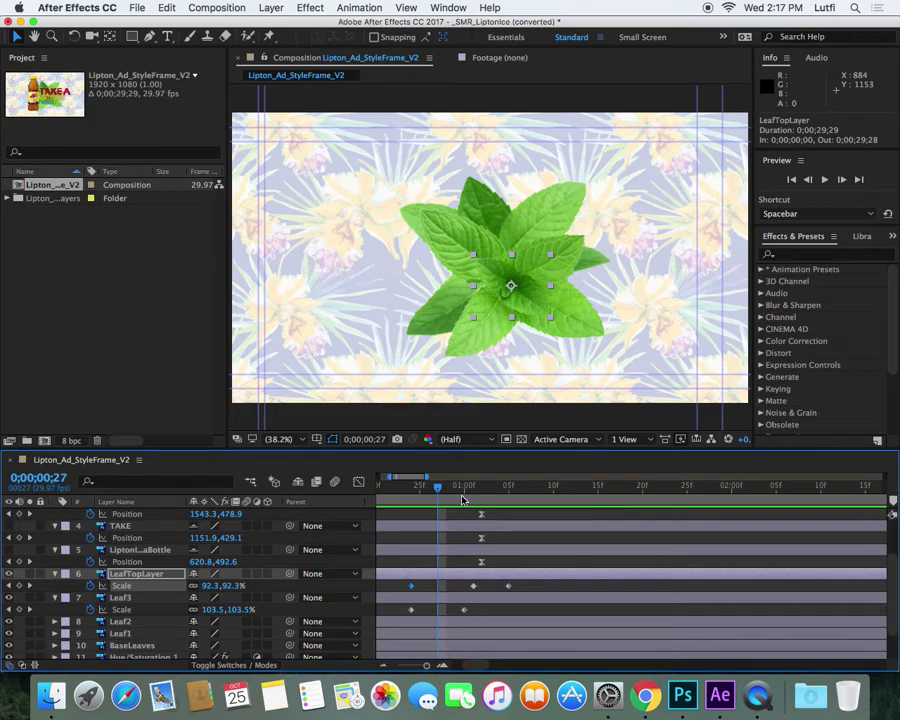
mouse_move(438, 504)
mouse_down()
mouse_move(474, 502)
mouse_move(447, 507)
mouse_up()
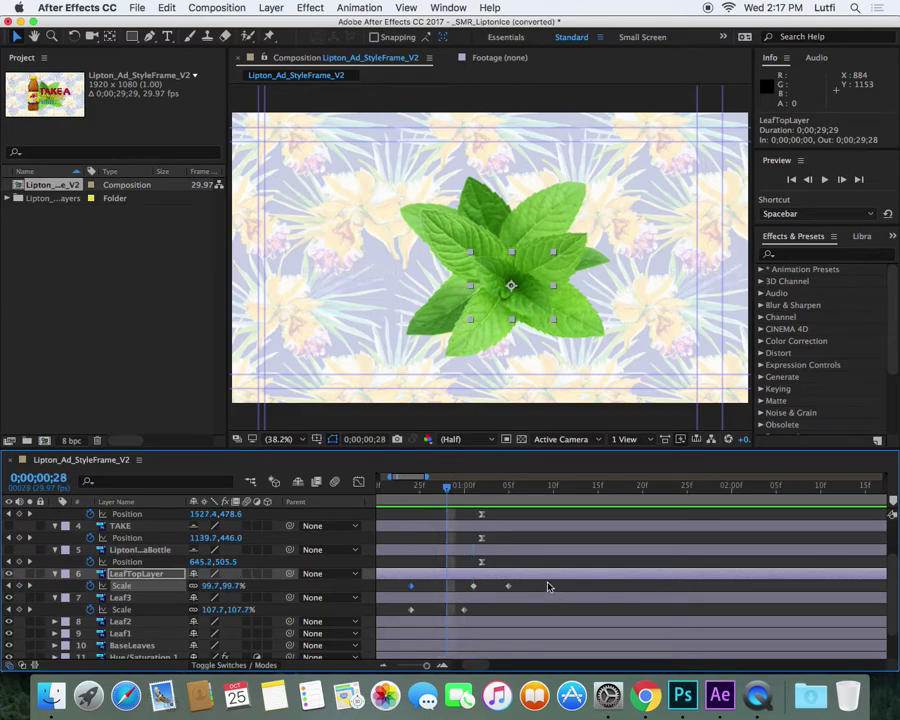
Step: Try shifting LeafTopLayer's three Scale keyframes two frames earlier so the first sits at 0;00;00;22, and scrub to check the timing
drag(548, 586, 394, 589)
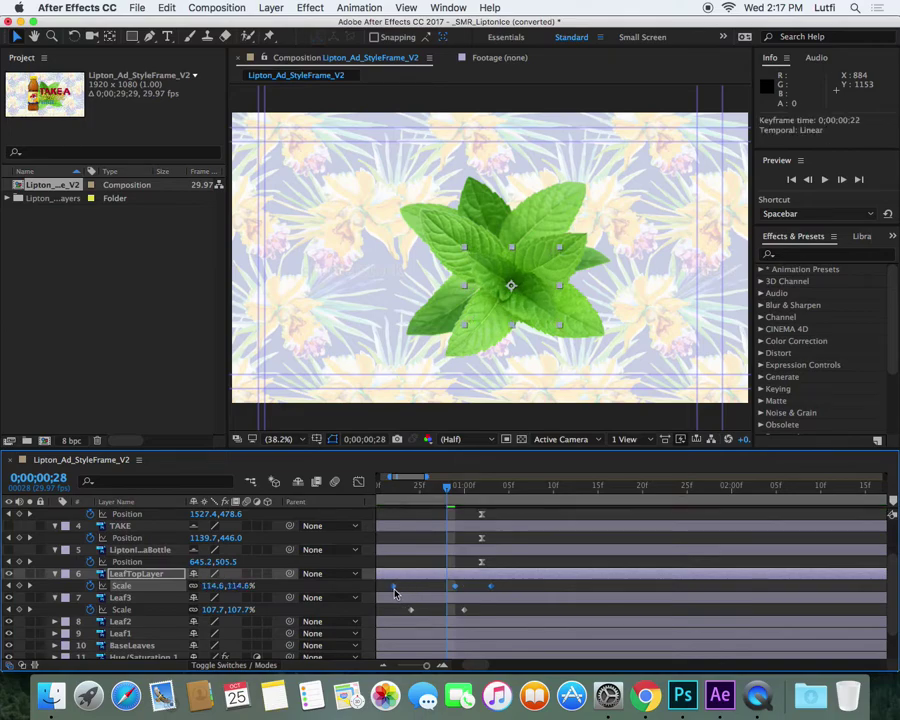
click(408, 497)
drag(408, 497, 456, 497)
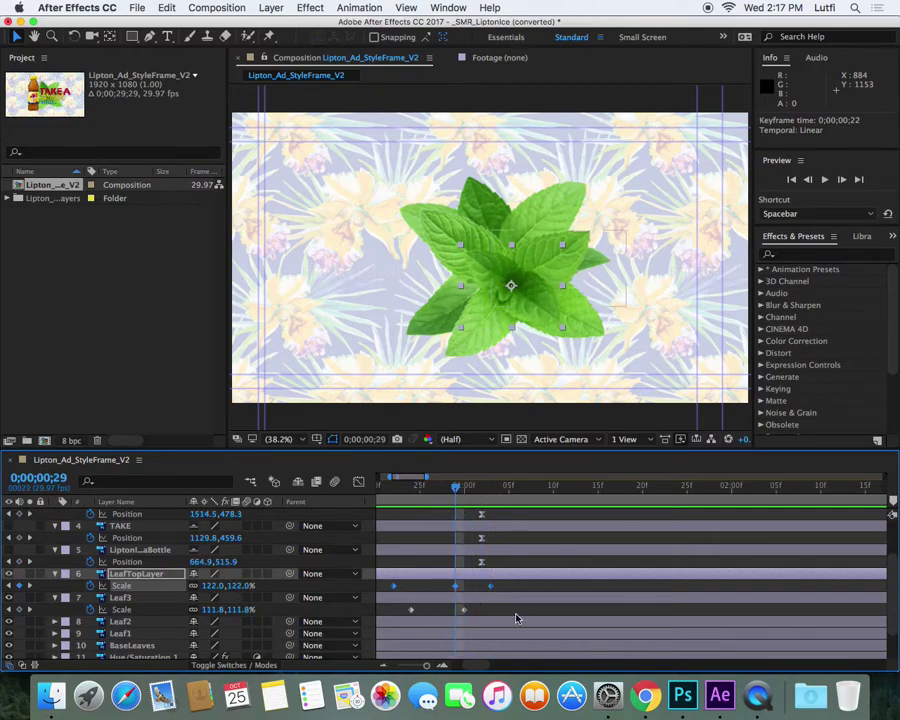
Step: Shift LeafTopLayer's three Scale keyframes later so the middle one sits at 0;00;01;02, and preview the leaves' timing
drag(454, 590, 482, 587)
click(418, 490)
drag(418, 495, 507, 503)
key(Page_Up)
key(Page_Up)
key(Page_Up)
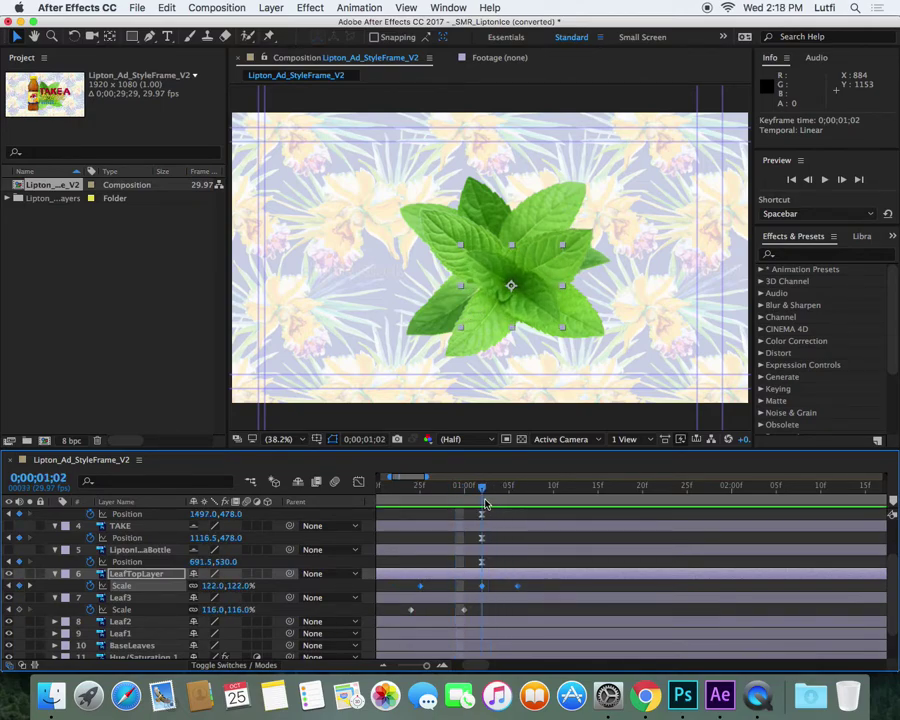
click(474, 617)
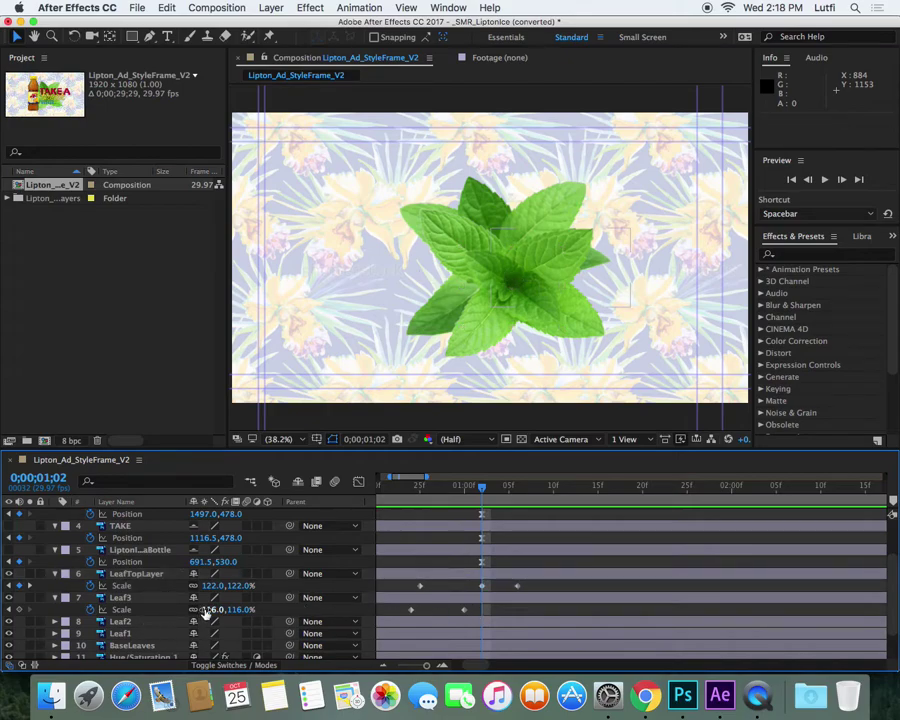
Step: Give Leaf3 a third Scale keyframe of 104%, place it at 0;00;01;04, and scrub back through the leaf's growth
drag(214, 609, 202, 609)
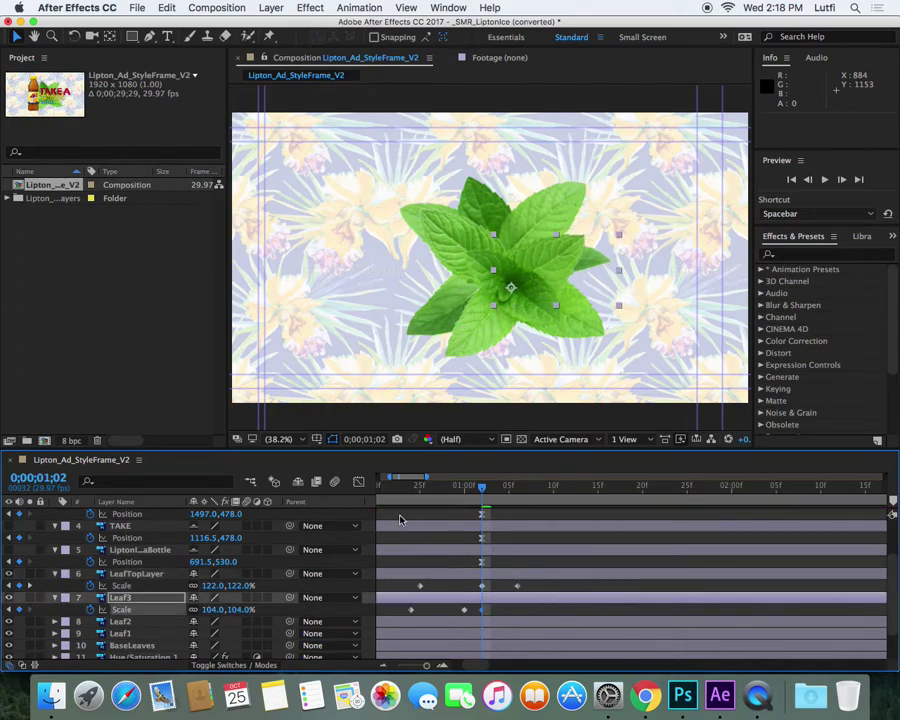
mouse_move(490, 487)
mouse_down()
mouse_move(445, 487)
mouse_move(492, 487)
mouse_up()
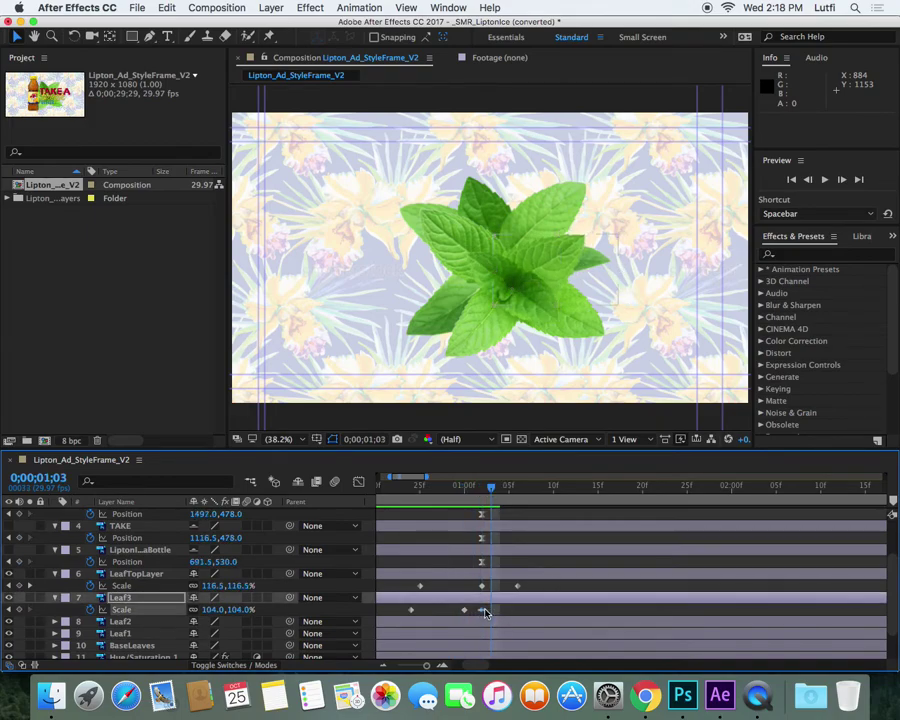
drag(481, 611, 499, 611)
drag(487, 487, 408, 503)
Step: Start a Scale animation on Leaf2 with a 100% keyframe at 0;00;00;24
click(120, 549)
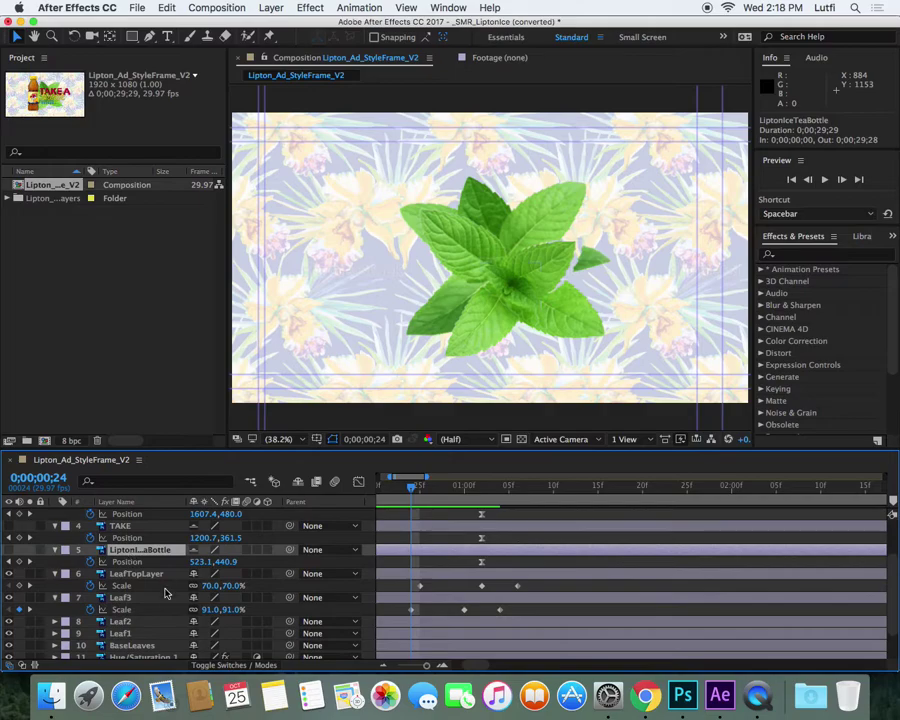
scroll(137, 620, up, 1)
scroll(140, 648, up, 1)
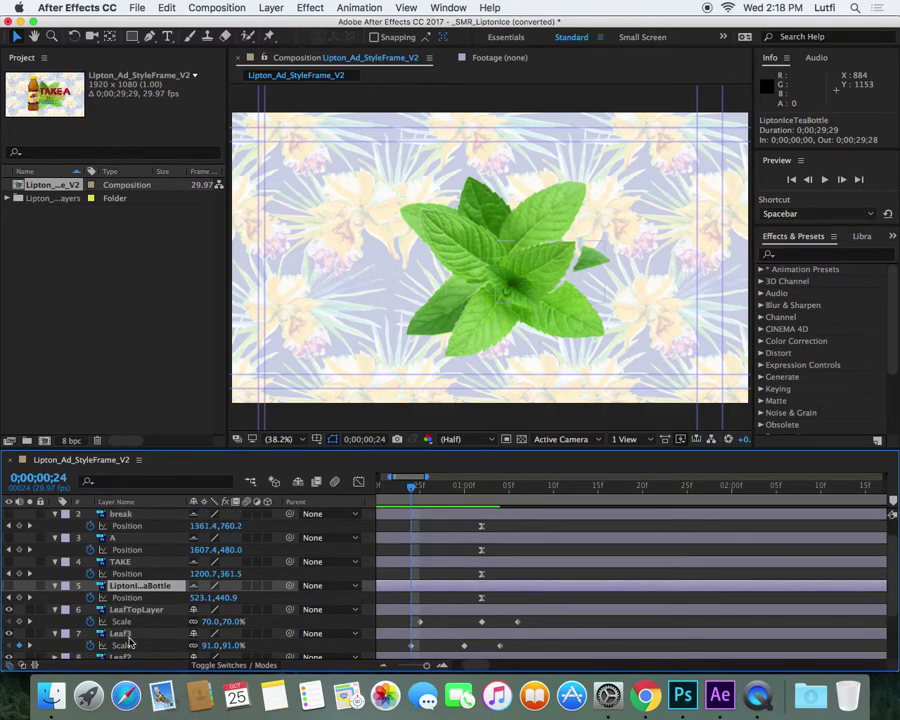
scroll(128, 641, down, 1)
click(121, 634)
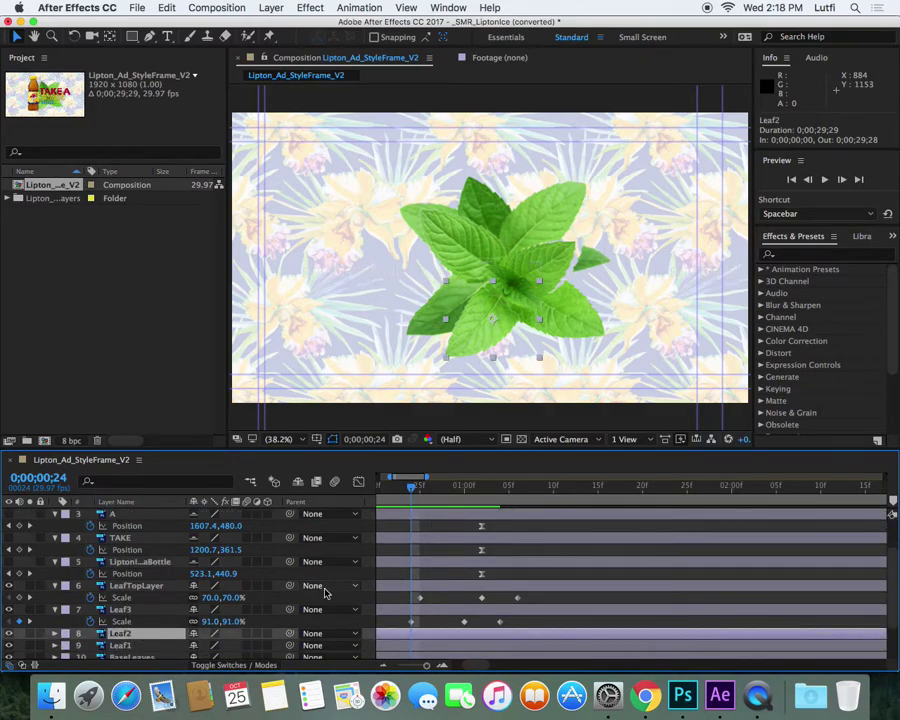
key(s)
click(90, 646)
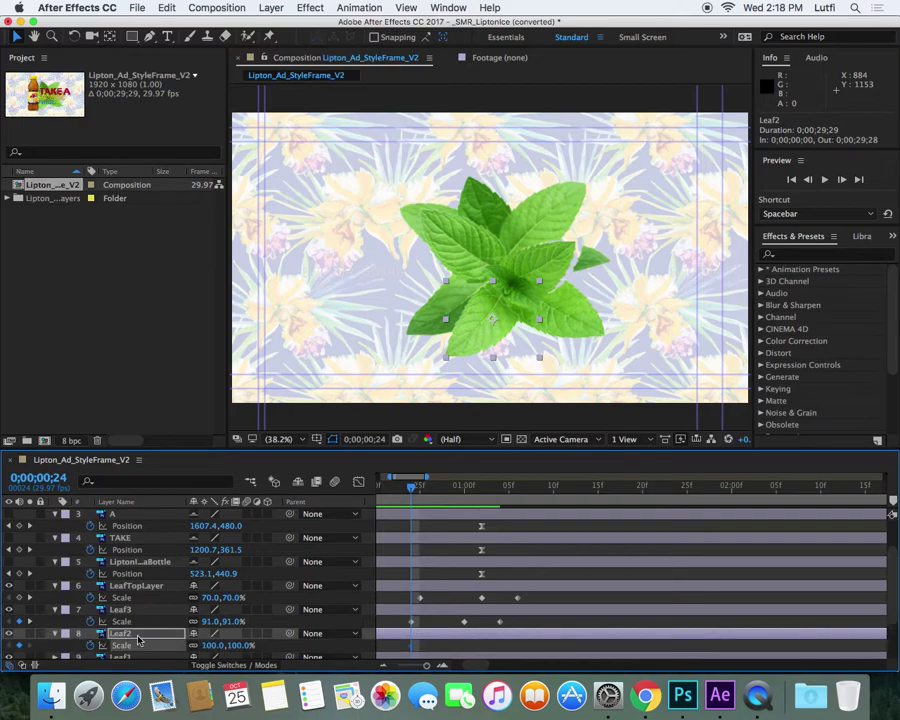
Step: Move Leaf2's anchor point to the leaf's base near the cluster's centre, and set its Scale to 120% at 0;00;00;28
drag(410, 493, 428, 488)
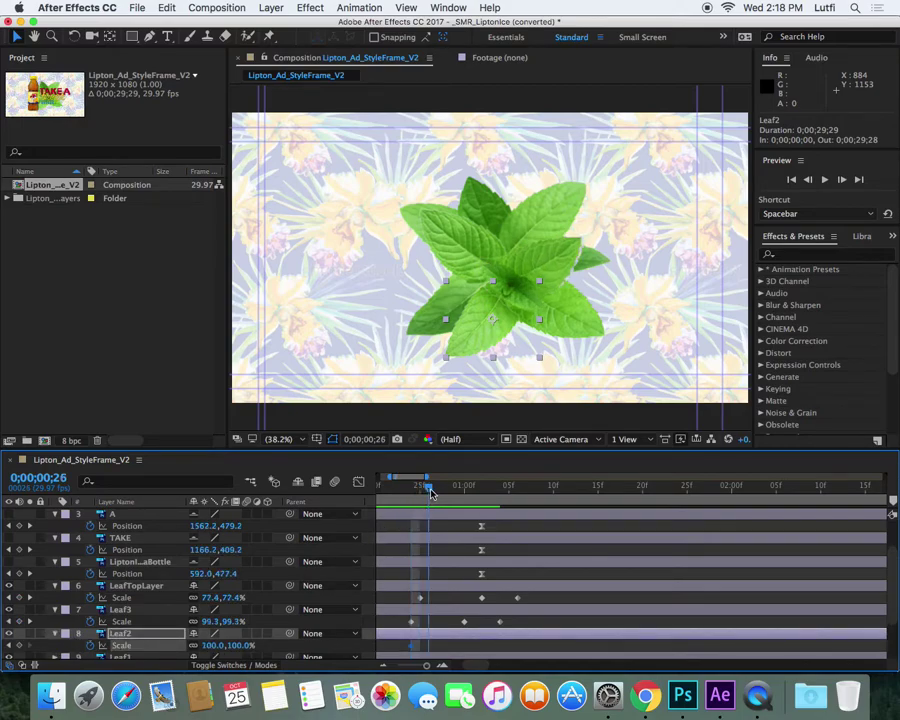
click(110, 36)
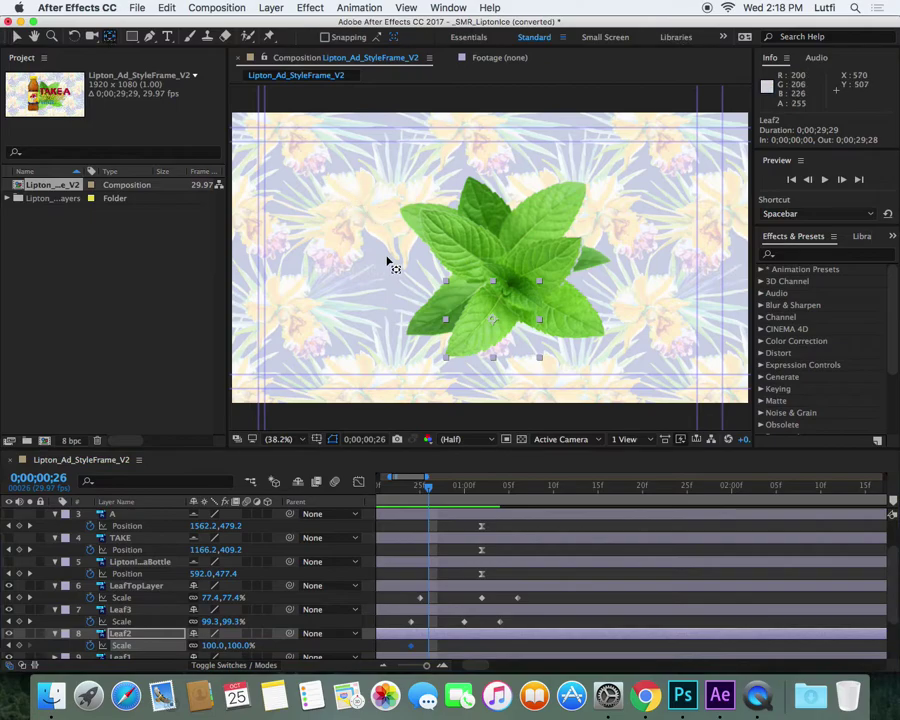
drag(492, 316, 510, 291)
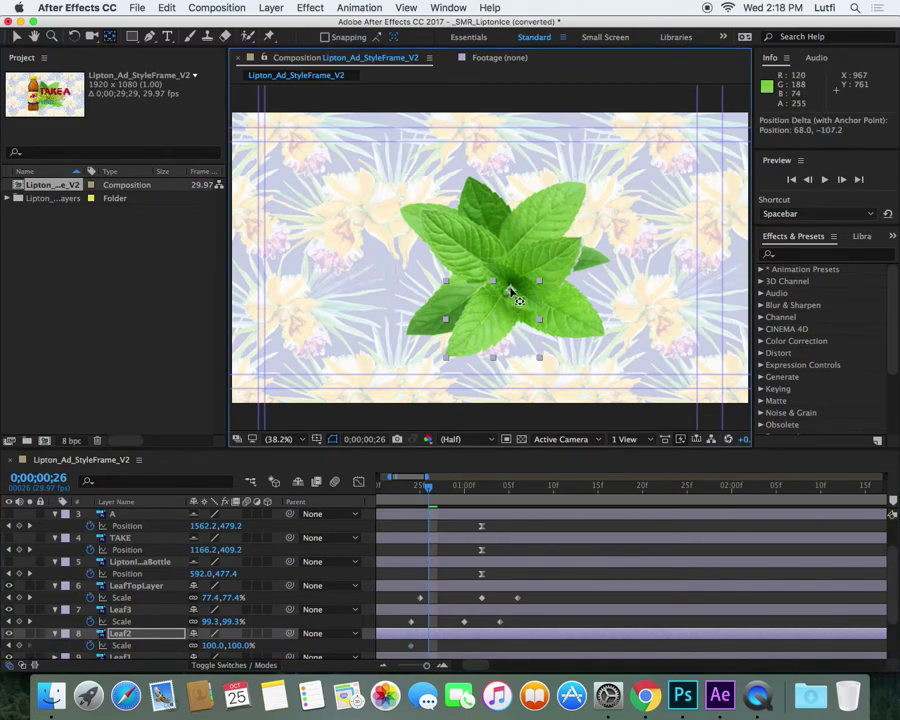
drag(428, 488, 446, 488)
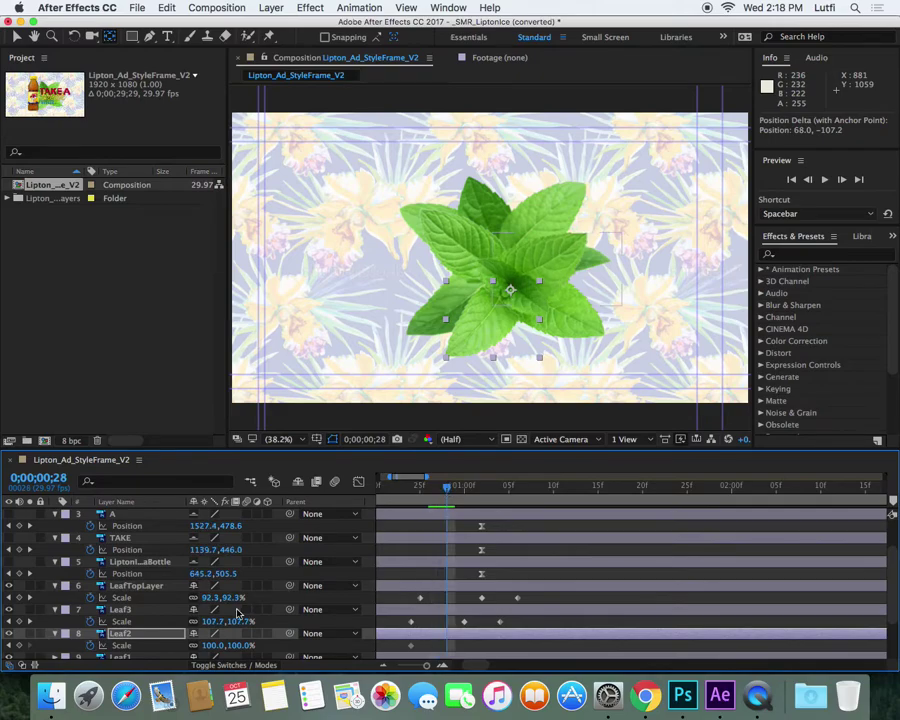
drag(208, 645, 230, 646)
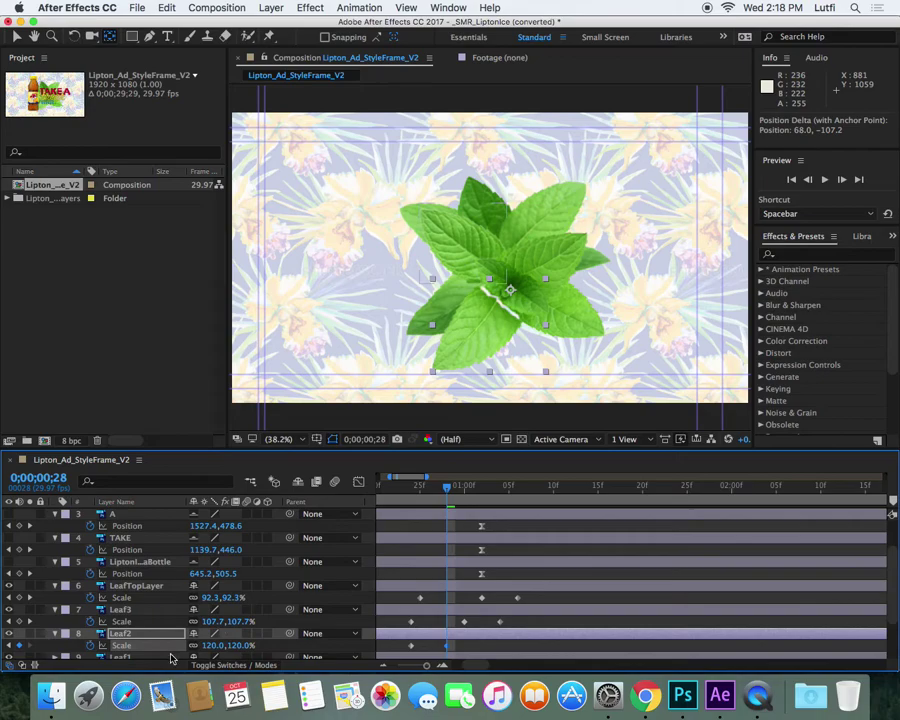
Step: Reposition Leaf2 up and toward the cluster's centre to close the white gap at its base
key(p)
click(493, 330)
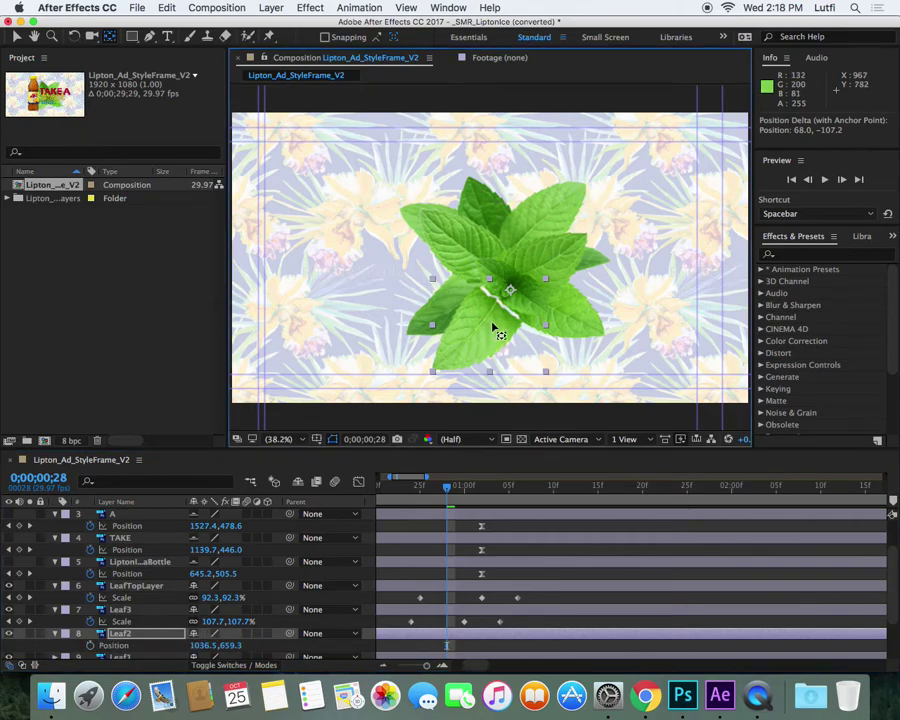
mouse_move(201, 647)
mouse_down()
mouse_move(230, 646)
mouse_move(186, 651)
mouse_up()
click(484, 646)
Step: Add a third Scale keyframe of 114% to Leaf2, place its last two keyframes at 0;00;01;01 and 0;00;01;05, and scrub the timing
key(s)
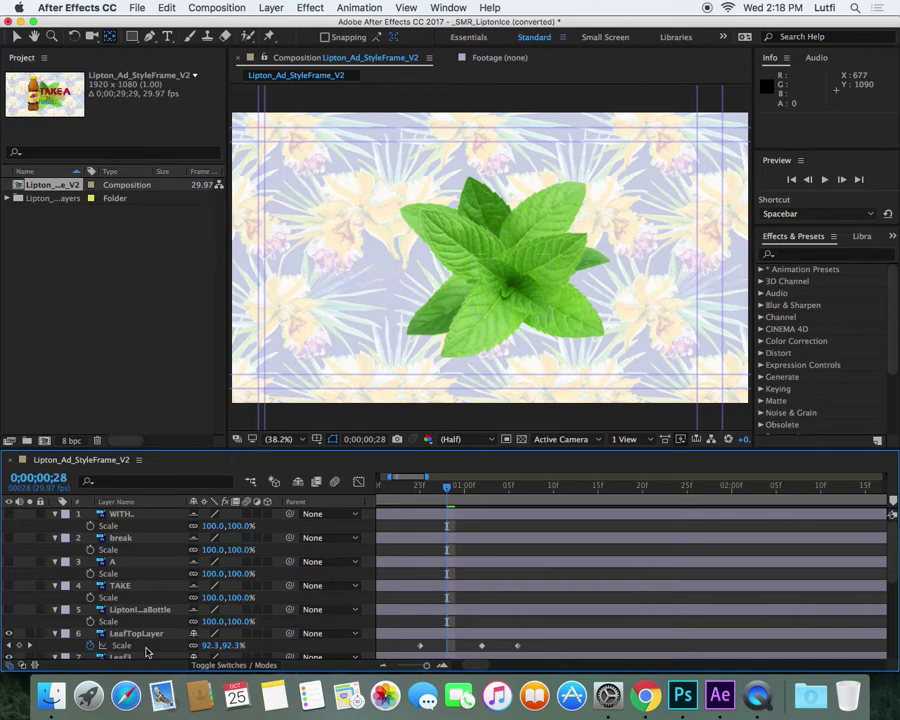
scroll(145, 640, down, 2)
click(156, 645)
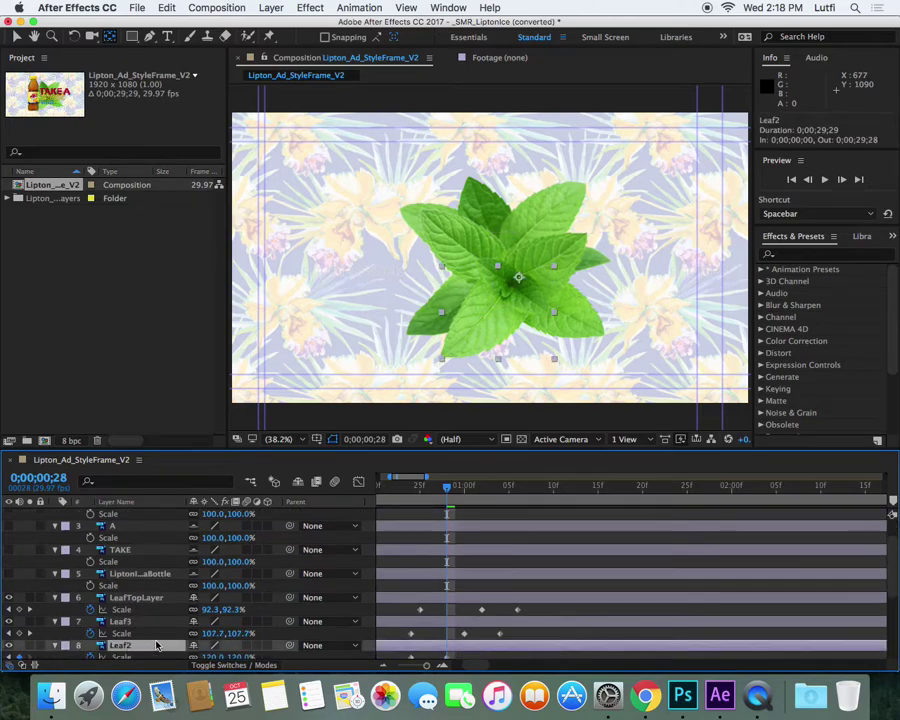
drag(450, 495, 476, 496)
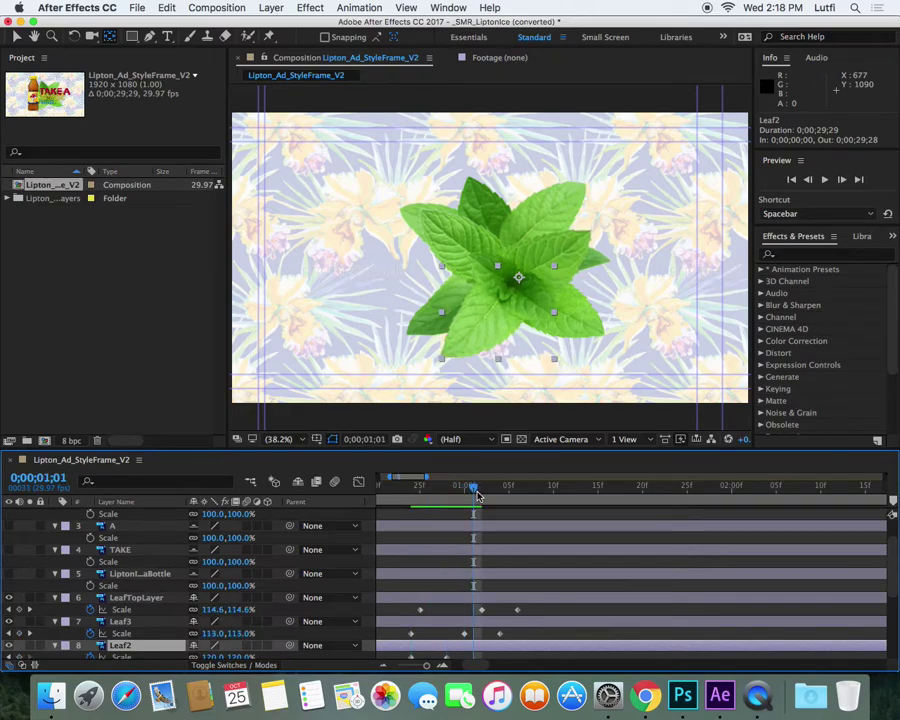
drag(213, 657, 209, 657)
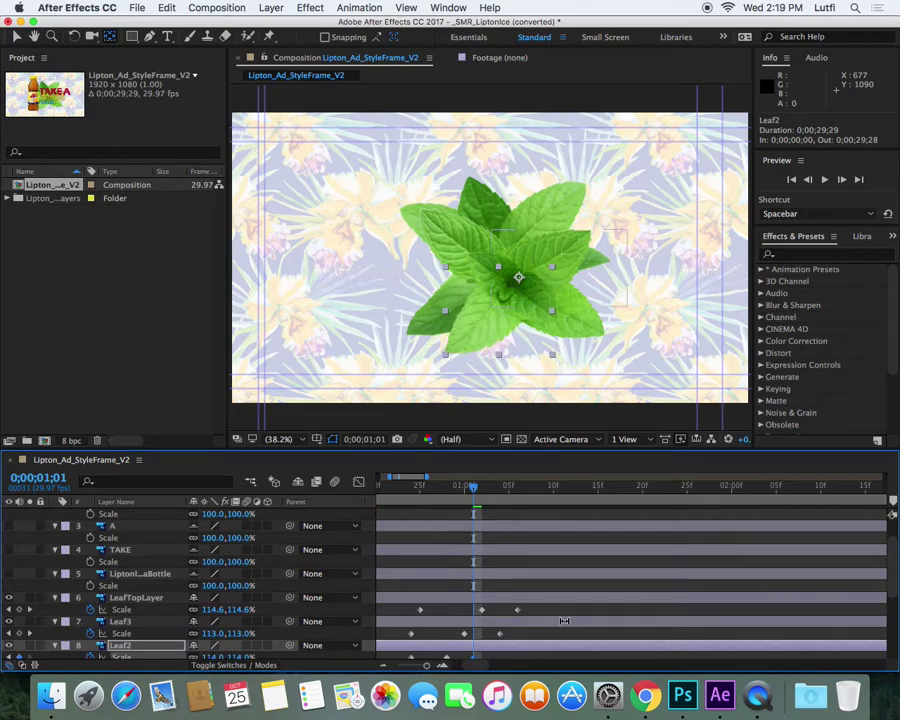
scroll(548, 626, down, 2)
drag(474, 638, 500, 638)
mouse_move(468, 486)
mouse_down()
mouse_move(421, 486)
mouse_move(457, 487)
mouse_up()
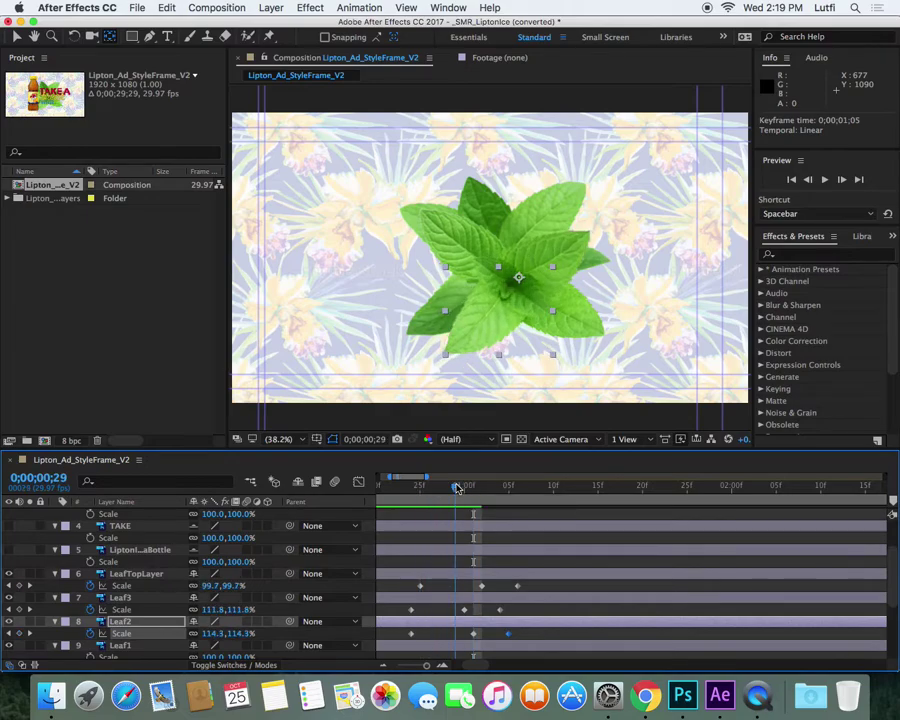
drag(455, 487, 428, 508)
Step: Make the text and bottle layers visible again and preview the whole animation from the start
scroll(5, 580, up, 4)
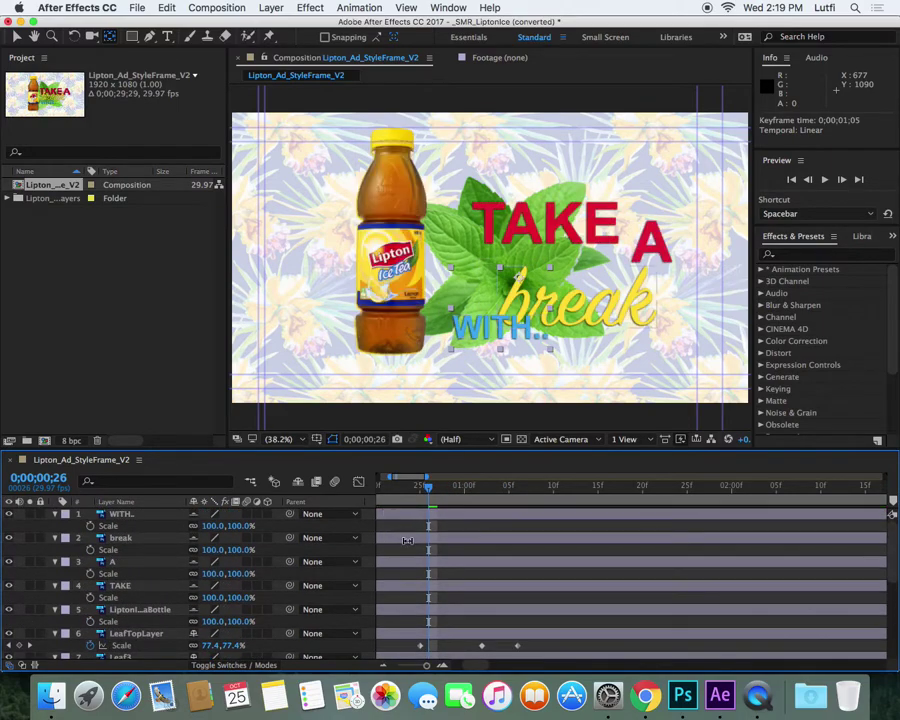
key(space)
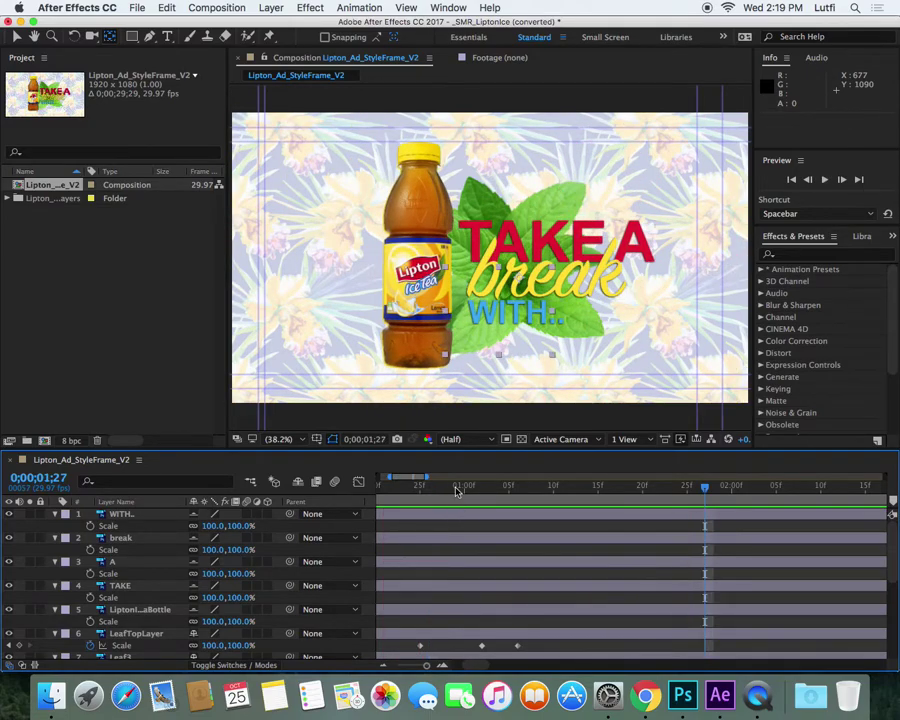
key(space)
key(space)
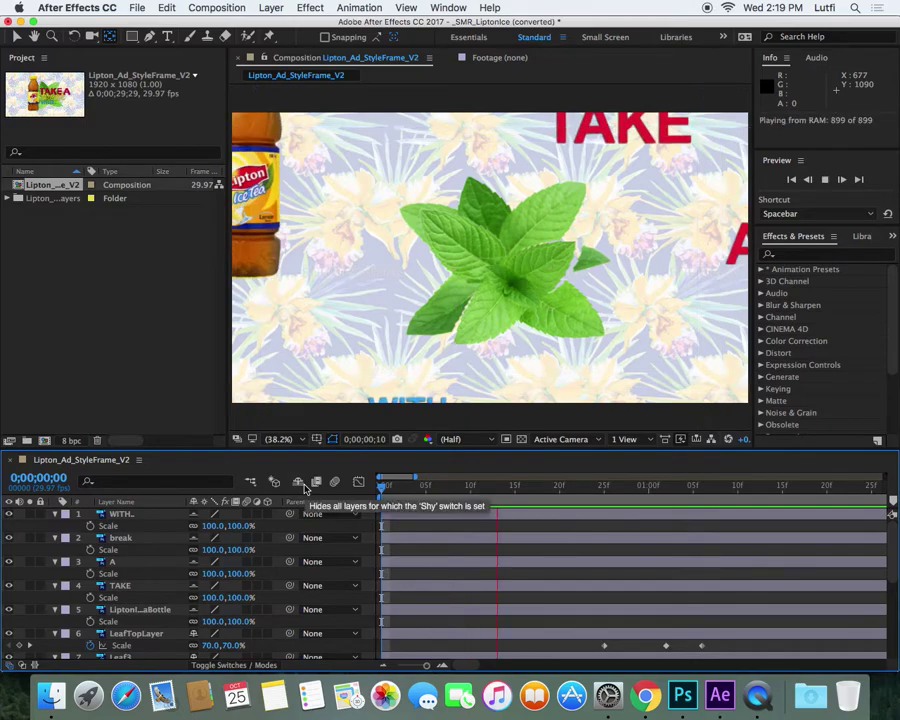